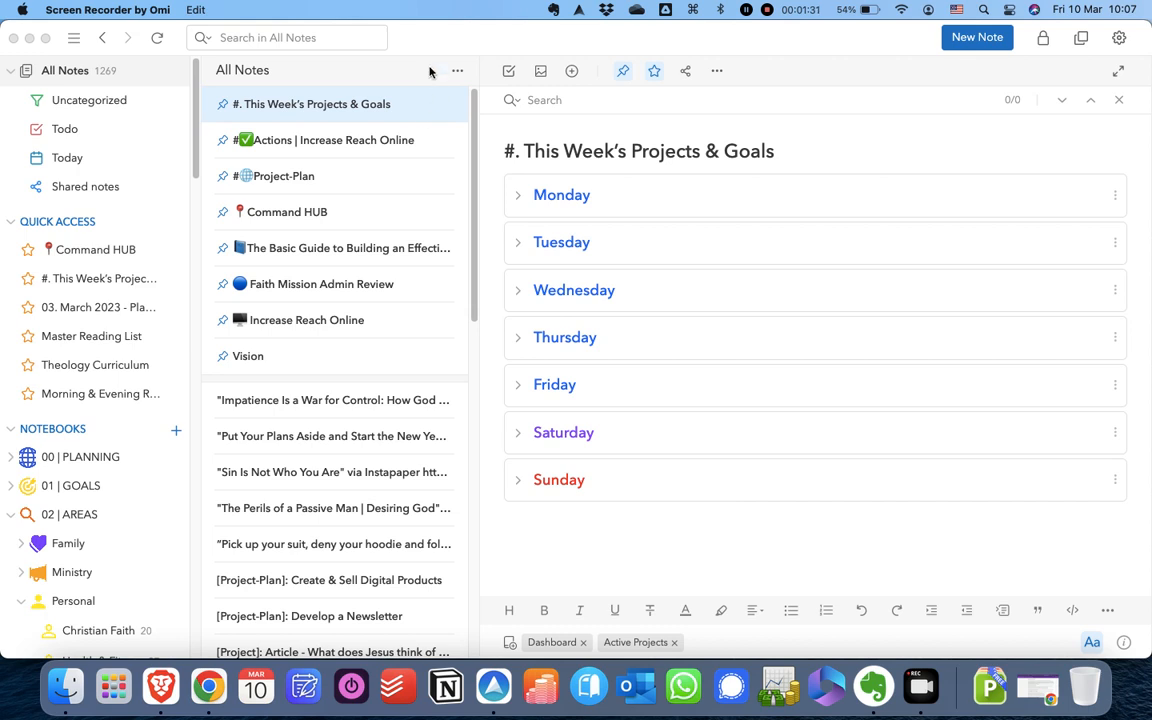
Open the import dialog for Evernote notes in UpNote and review its options.
{"action": "left_click", "coordinate": [439, 47]}
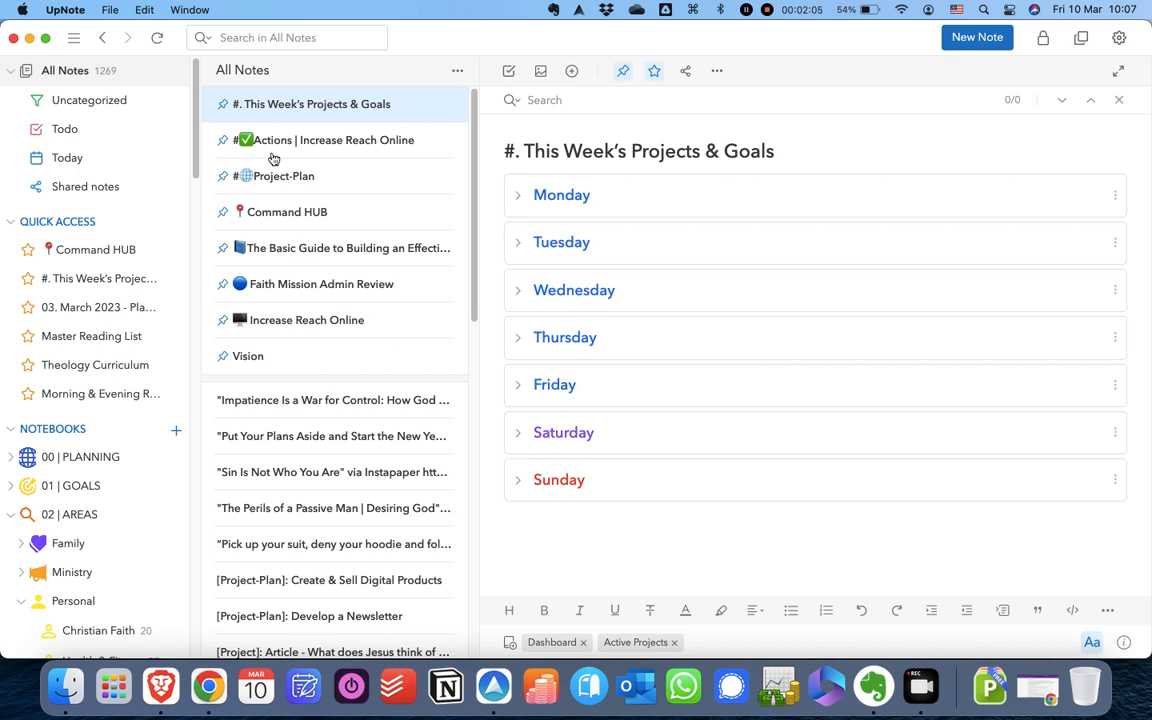
{"action": "left_click", "coordinate": [110, 10]}
{"action": "mouse_move", "coordinate": [143, 97]}
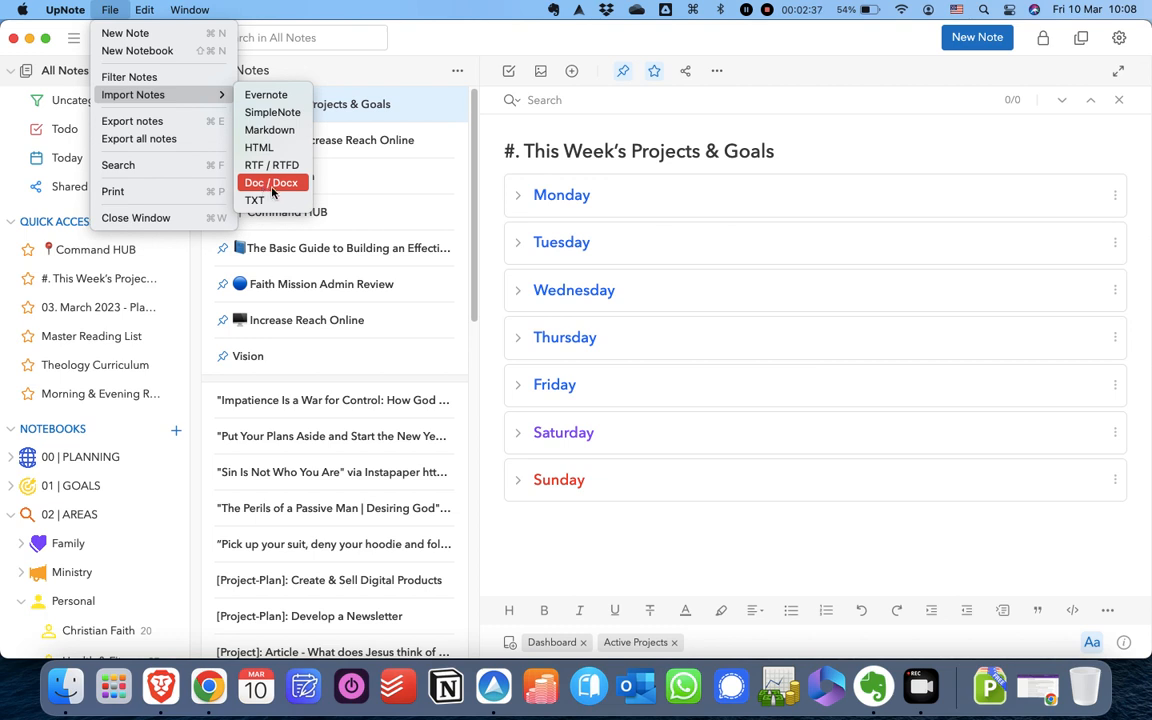
{"action": "left_click", "coordinate": [270, 102]}
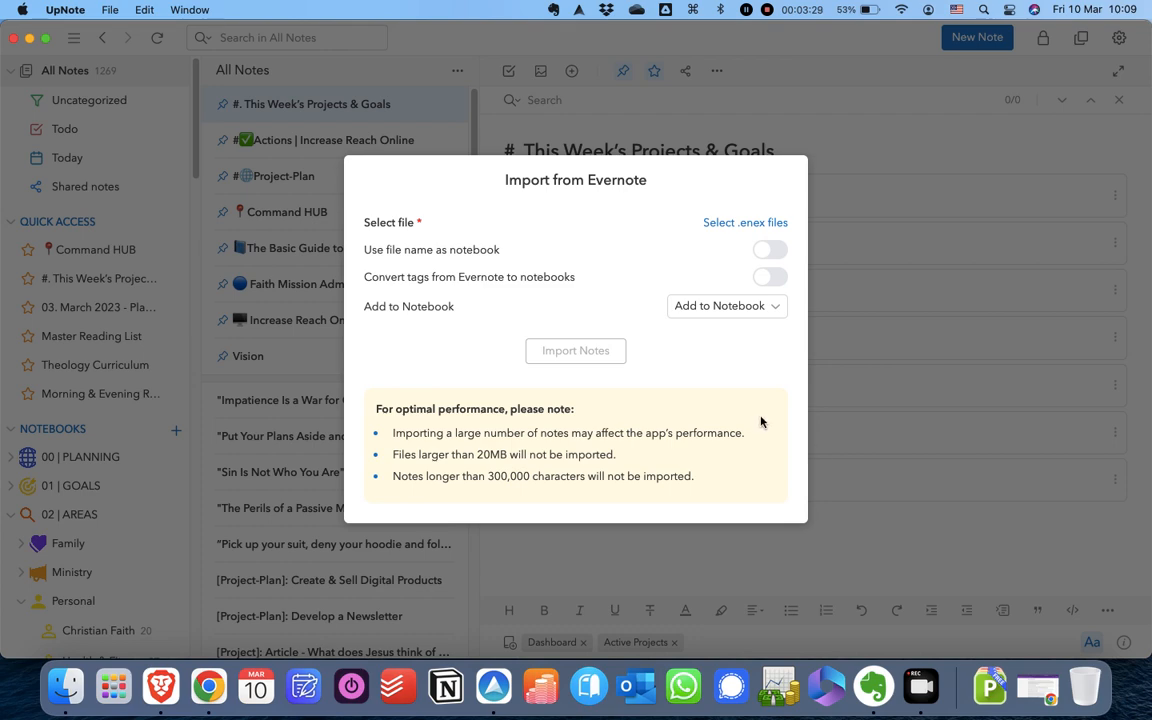
Switch to Evernote and select every note in the list filtered by the import tag, down to "Roles List".
{"action": "left_click", "coordinate": [873, 686]}
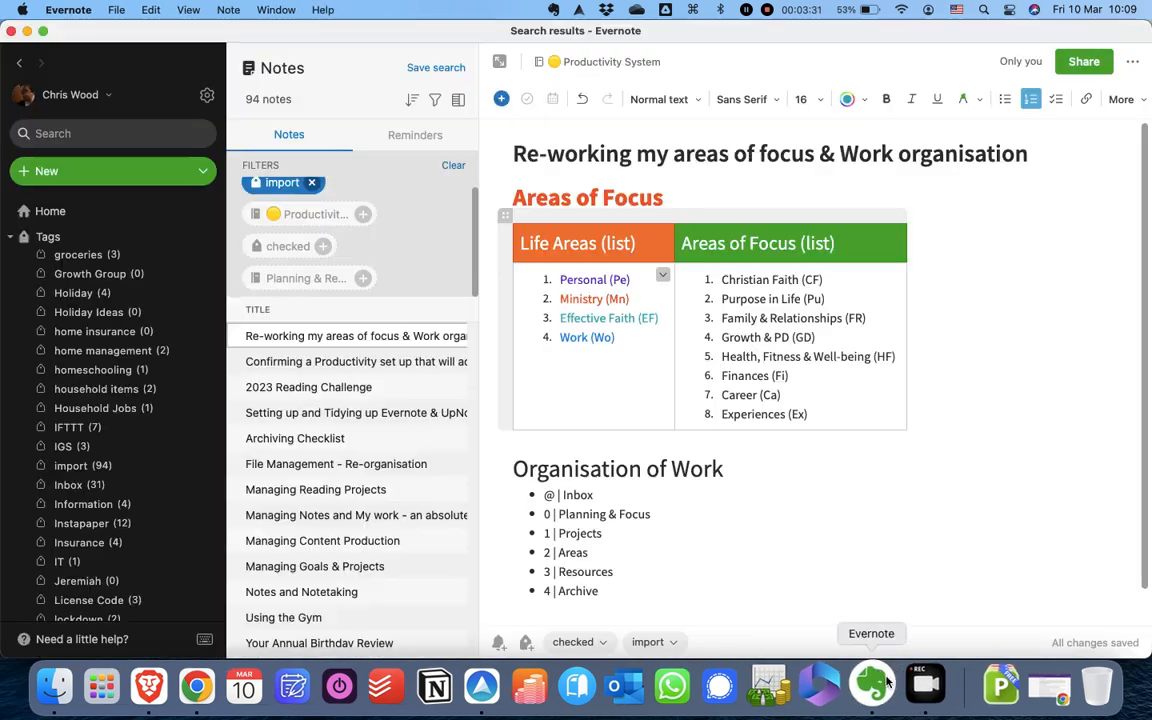
{"action": "left_click", "coordinate": [303, 337]}
{"action": "left_click_drag", "start_coordinate": [472, 355], "coordinate": [482, 683]}
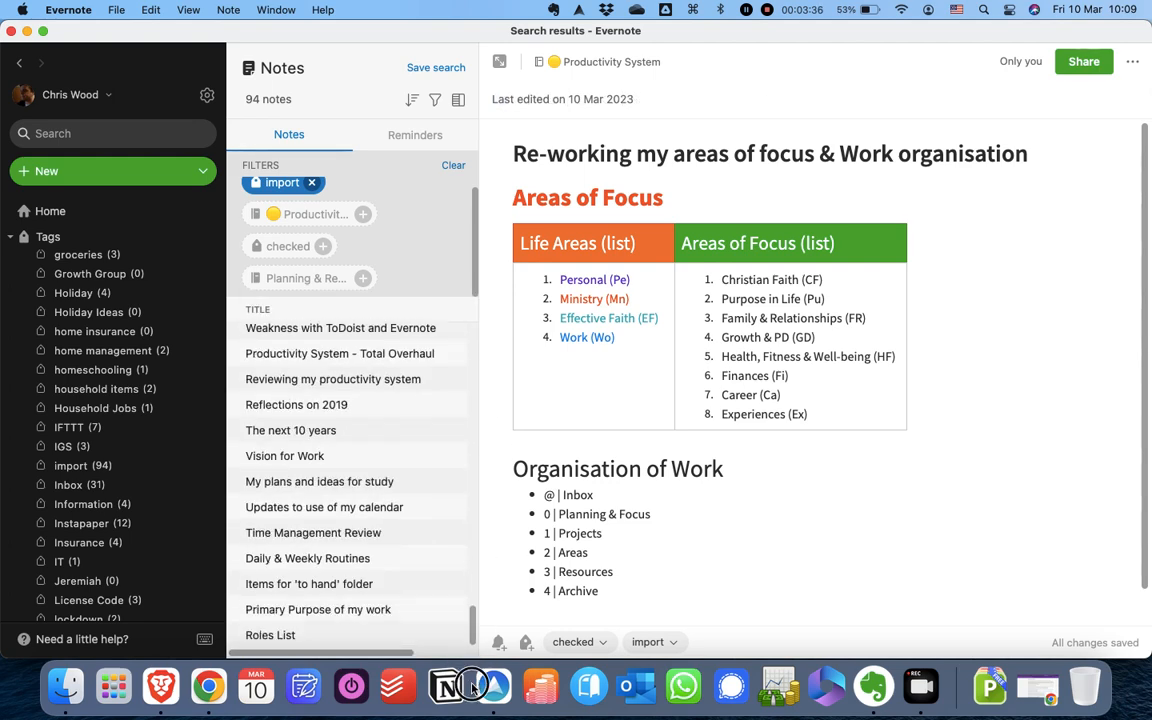
{"action": "left_click", "coordinate": [323, 638], "text": "shift"}
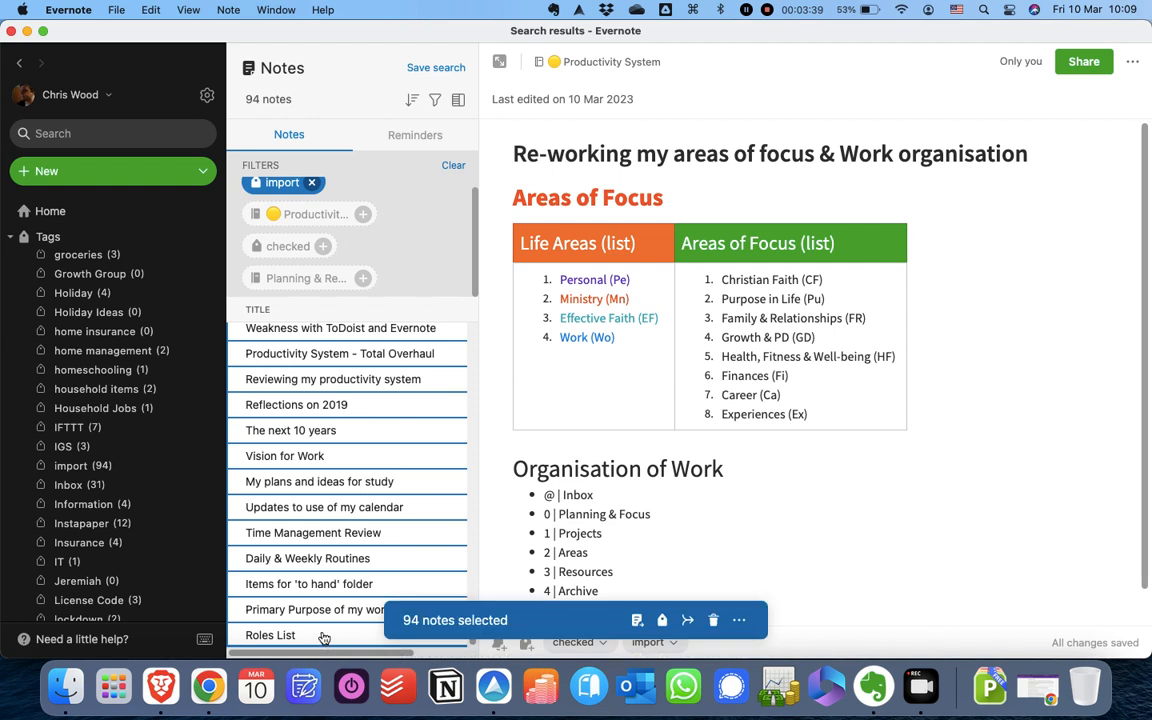
Export the selected notes in ENEX format with all note attributes included.
{"action": "left_click", "coordinate": [740, 619]}
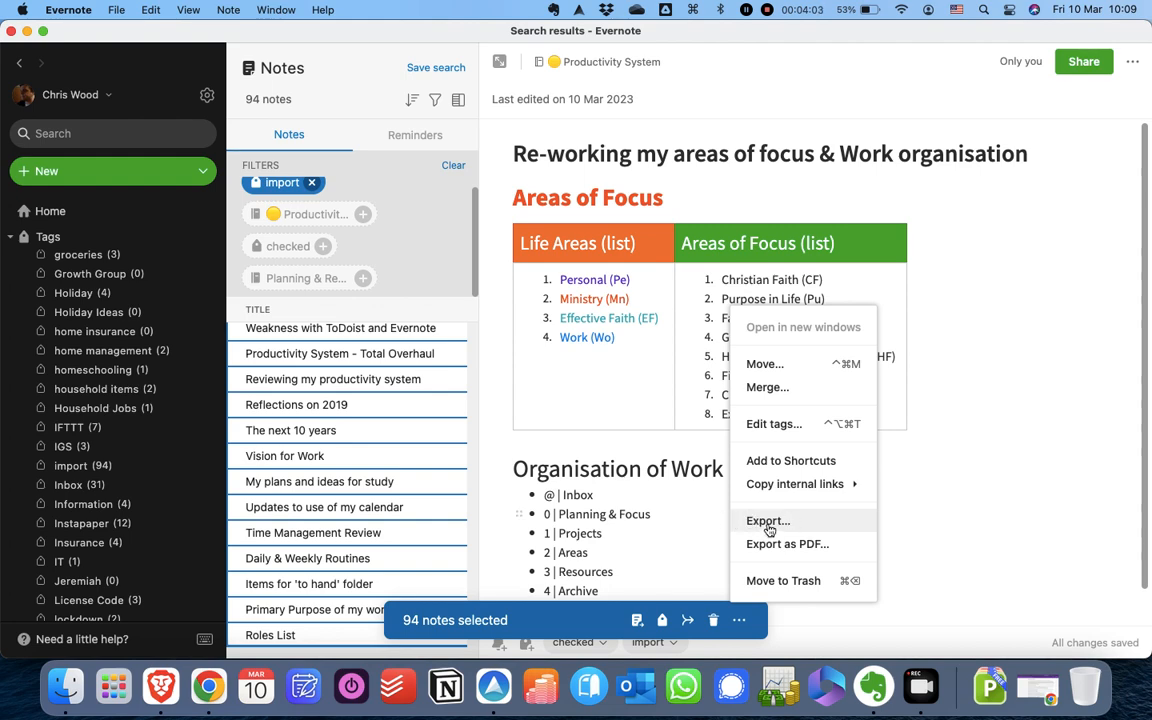
{"action": "left_click", "coordinate": [768, 526]}
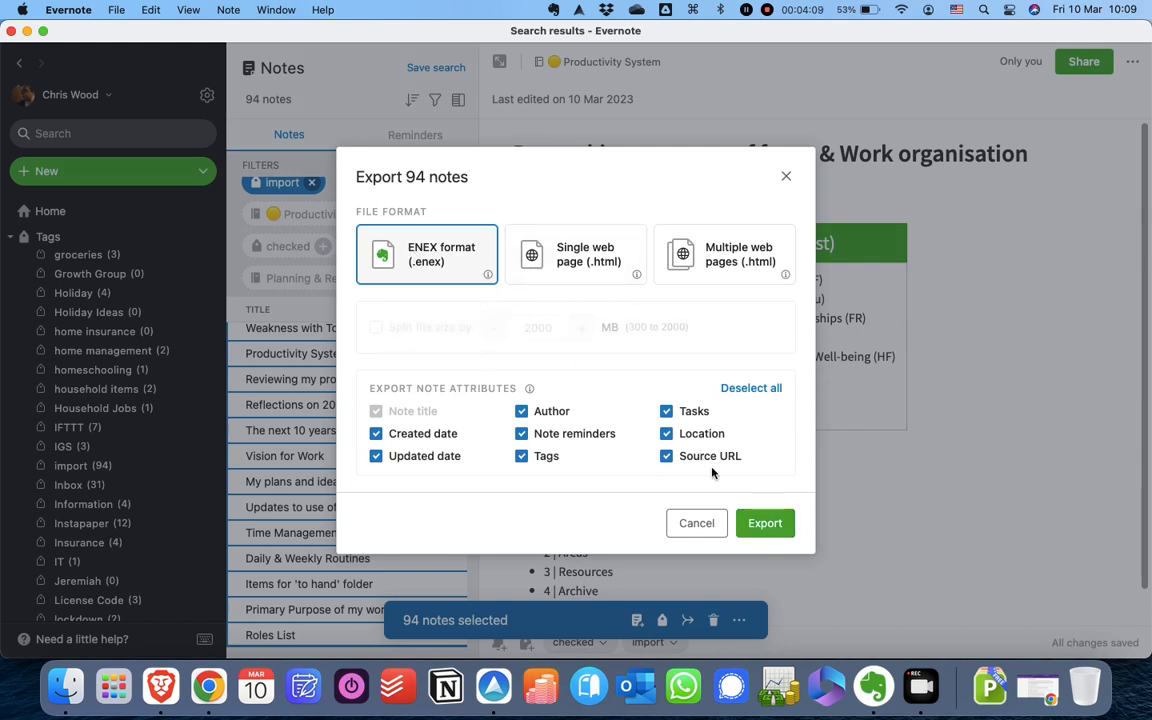
{"action": "left_click", "coordinate": [766, 523]}
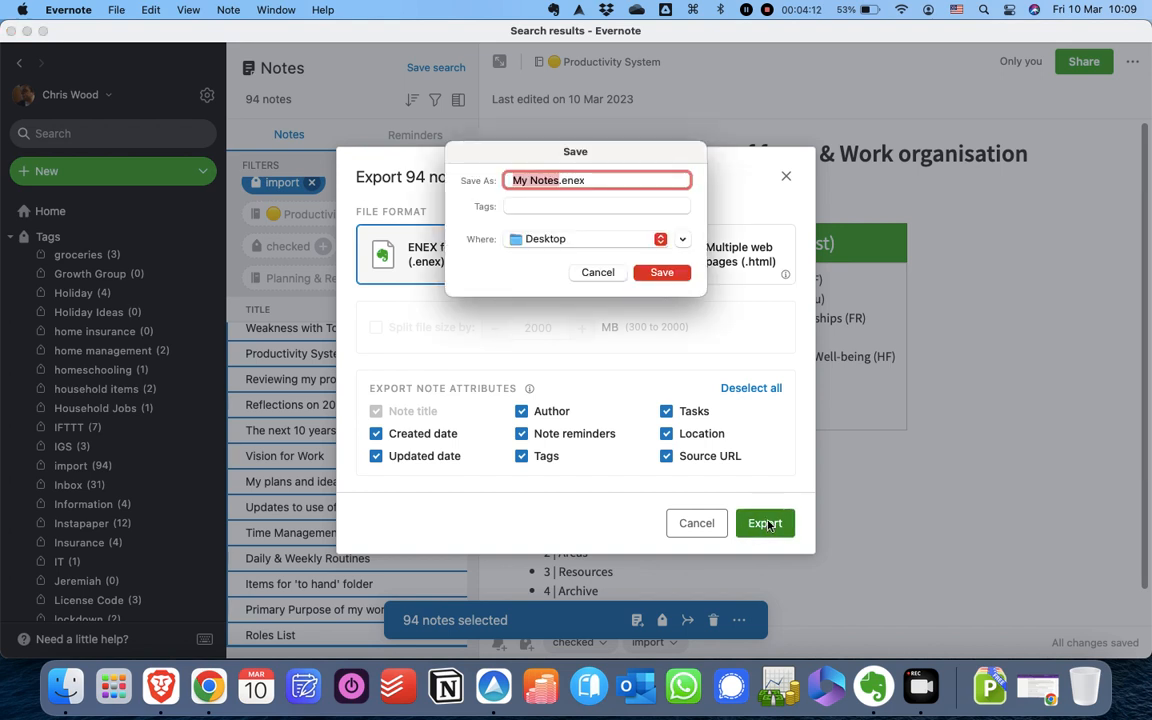
Save the export as My Notes.enex in the import folder on the Desktop and close the completion message.
{"action": "left_click", "coordinate": [660, 239]}
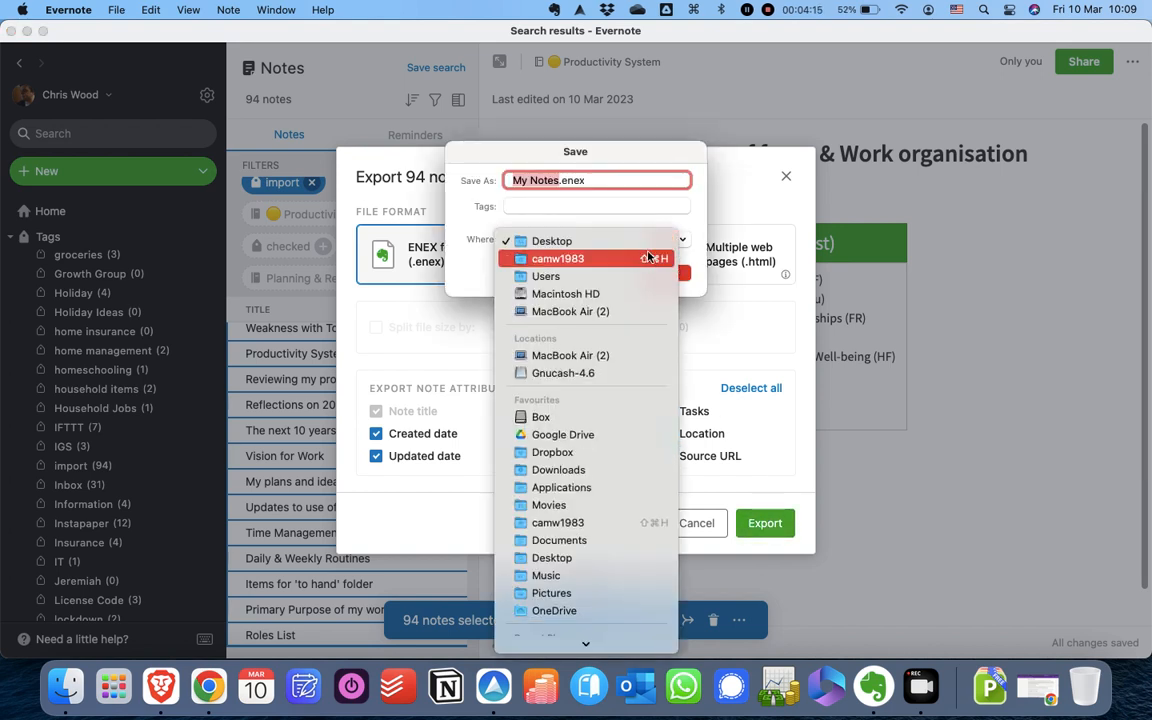
{"action": "left_click", "coordinate": [428, 200]}
{"action": "left_click", "coordinate": [683, 240]}
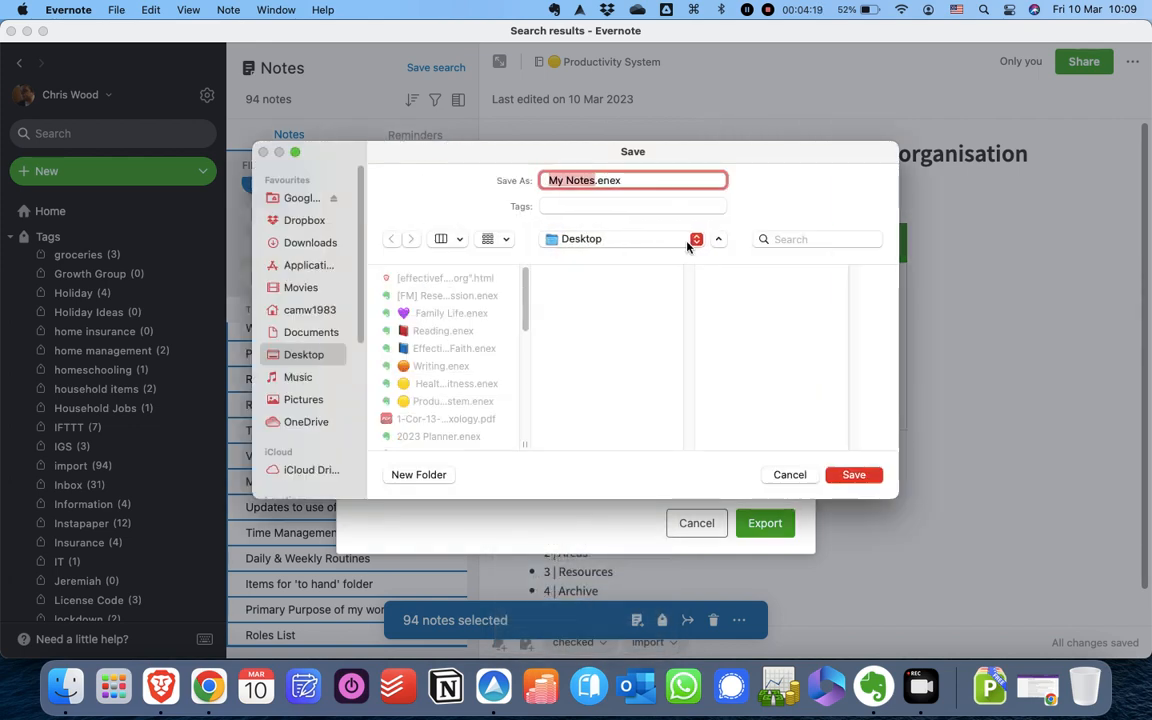
{"action": "left_click_drag", "start_coordinate": [529, 303], "coordinate": [525, 365]}
{"action": "left_click", "coordinate": [418, 375]}
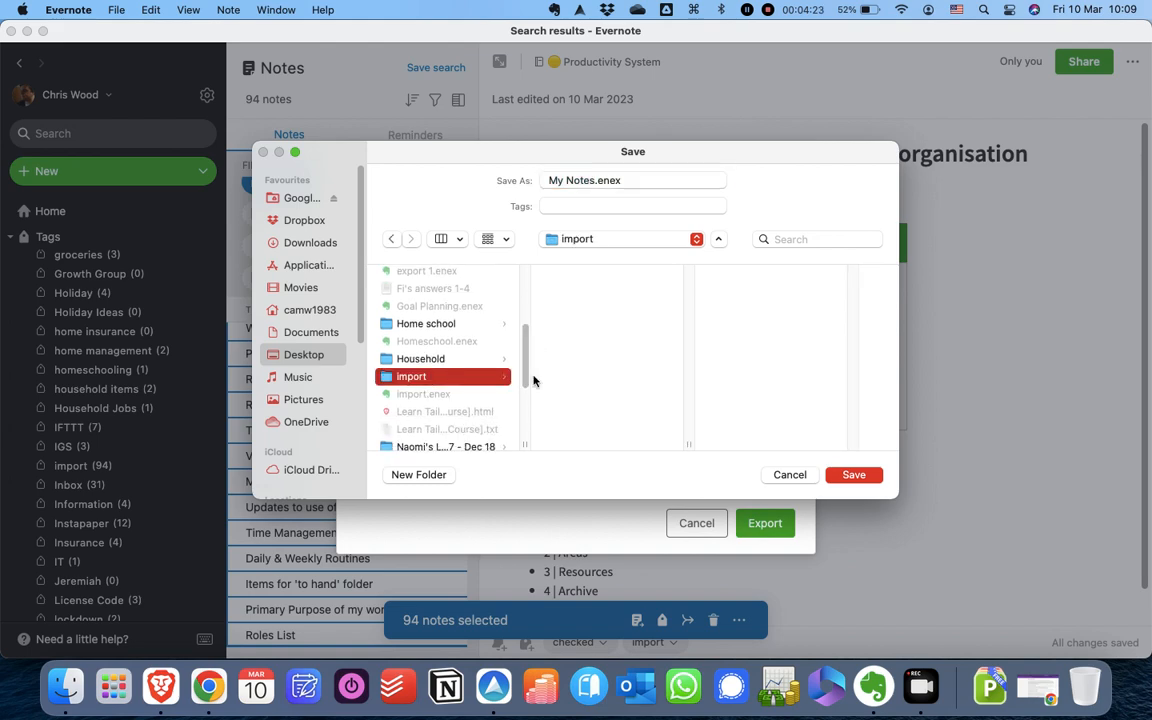
{"action": "left_click", "coordinate": [850, 476]}
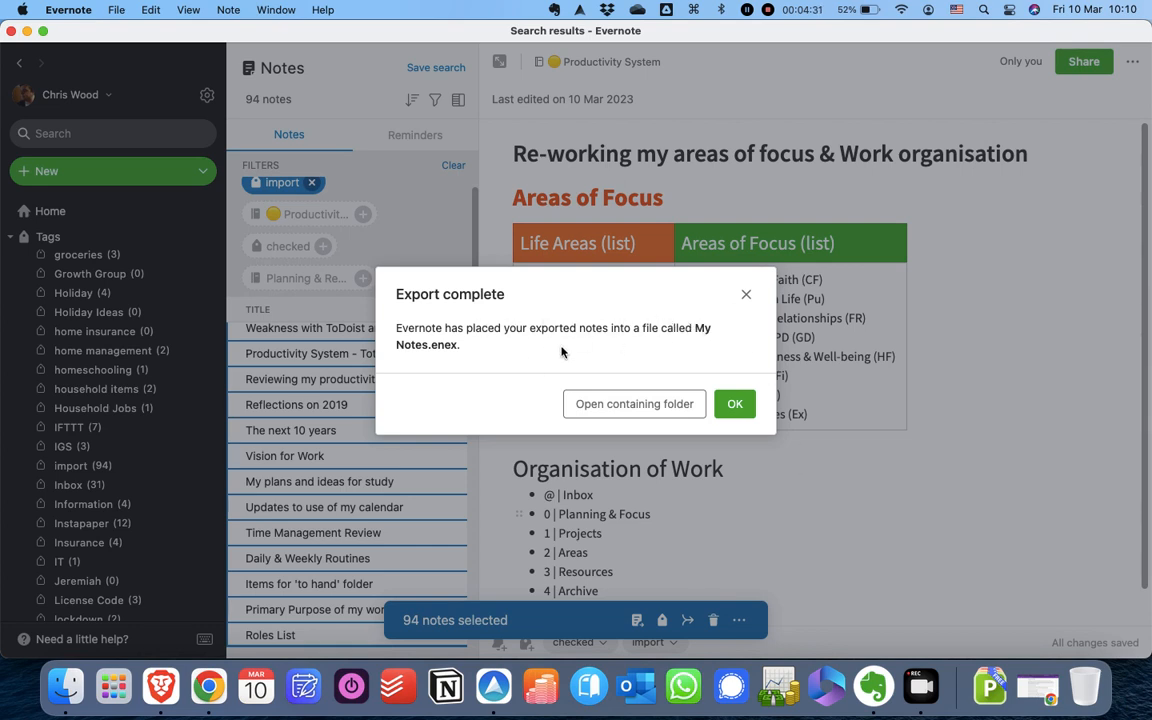
{"action": "left_click", "coordinate": [731, 410]}
Switch to UpNote and choose My Notes.enex as the file for an Evernote import.
{"action": "left_click", "coordinate": [492, 686]}
{"action": "left_click", "coordinate": [112, 11]}
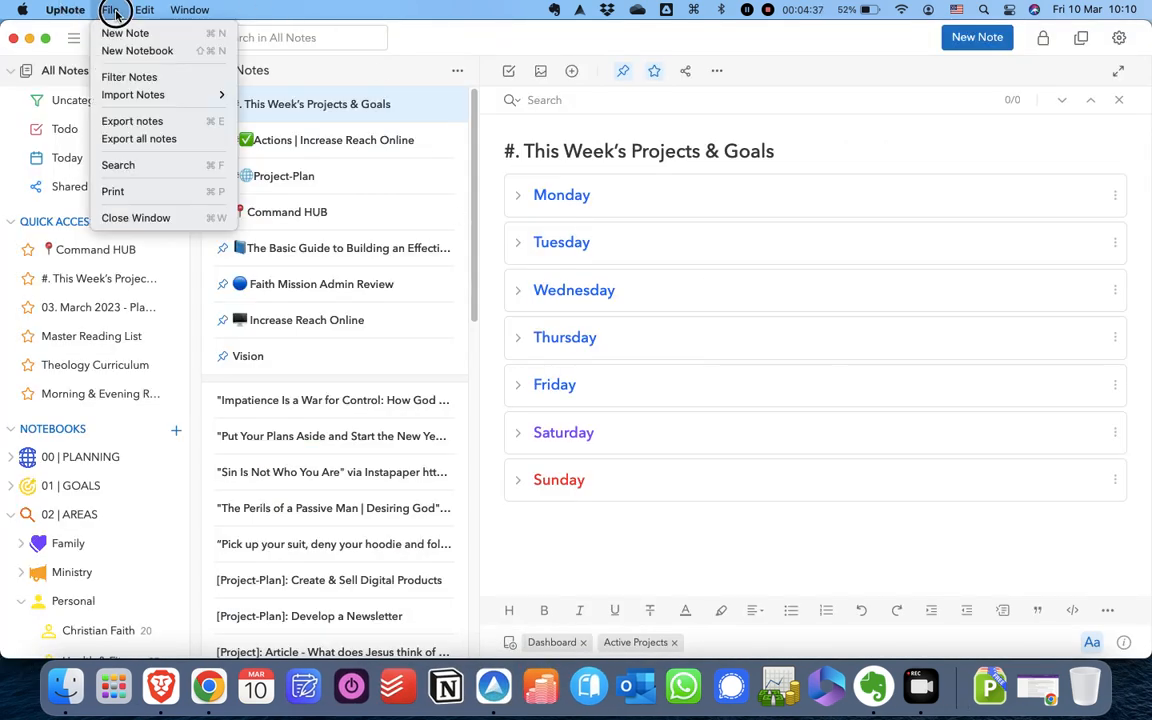
{"action": "mouse_move", "coordinate": [144, 96]}
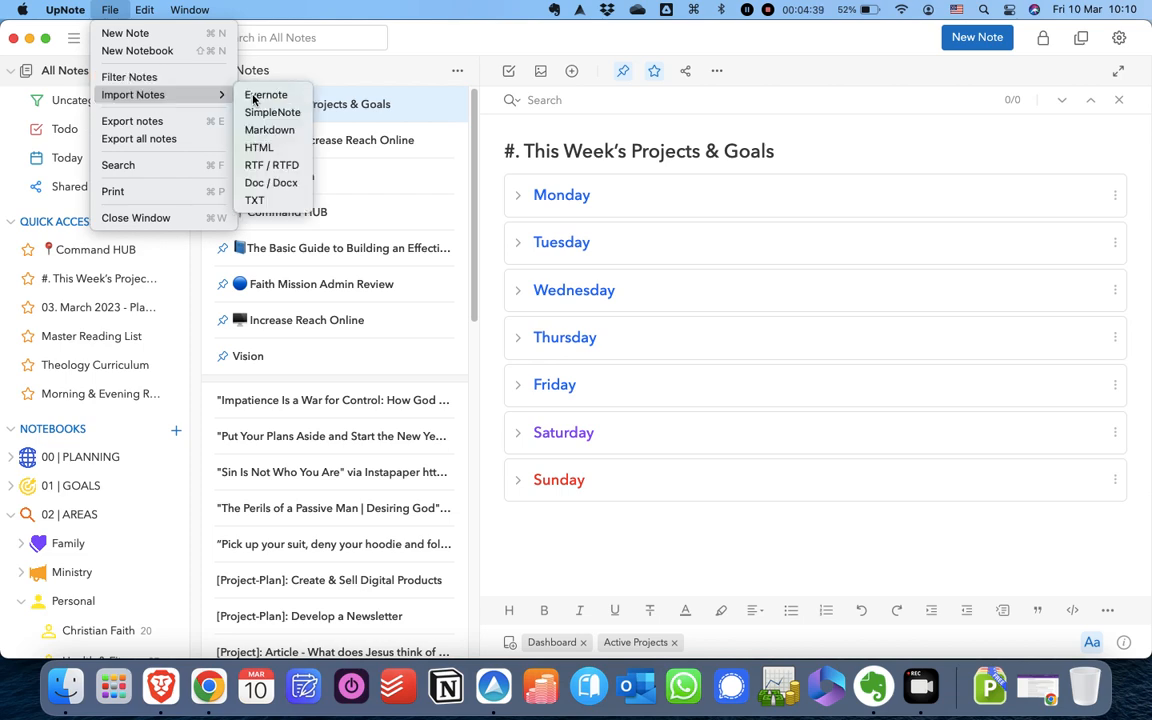
{"action": "left_click", "coordinate": [254, 98]}
{"action": "left_click", "coordinate": [753, 224]}
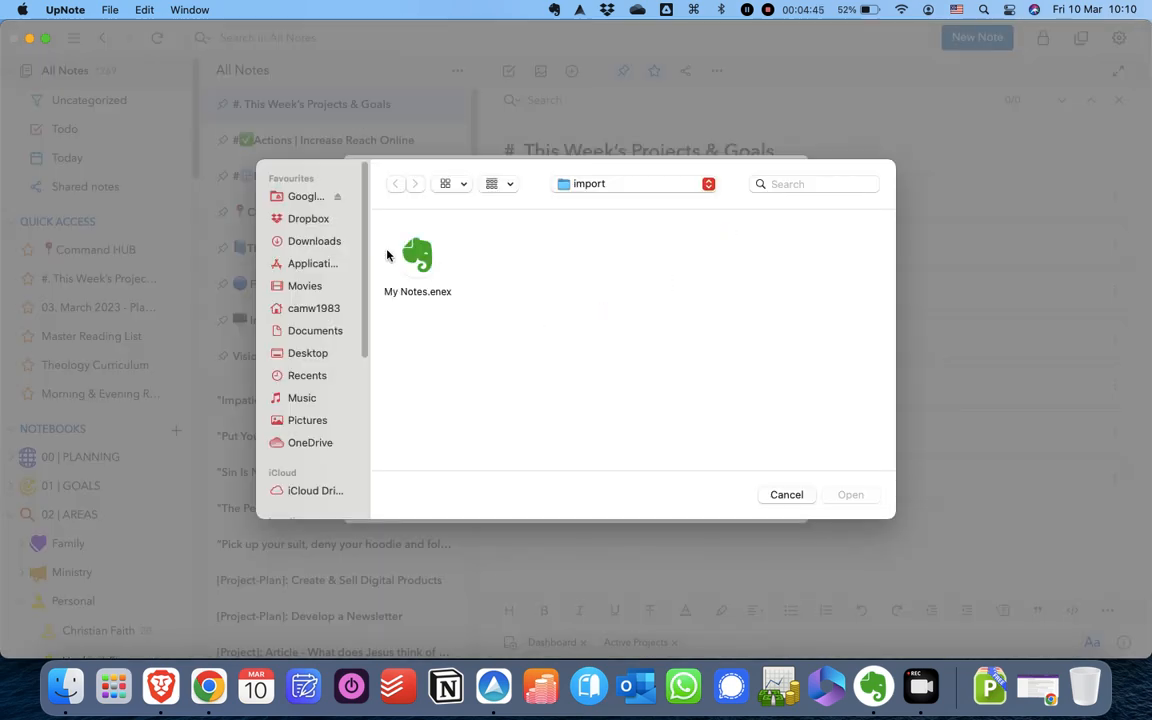
{"action": "double_click", "coordinate": [418, 257]}
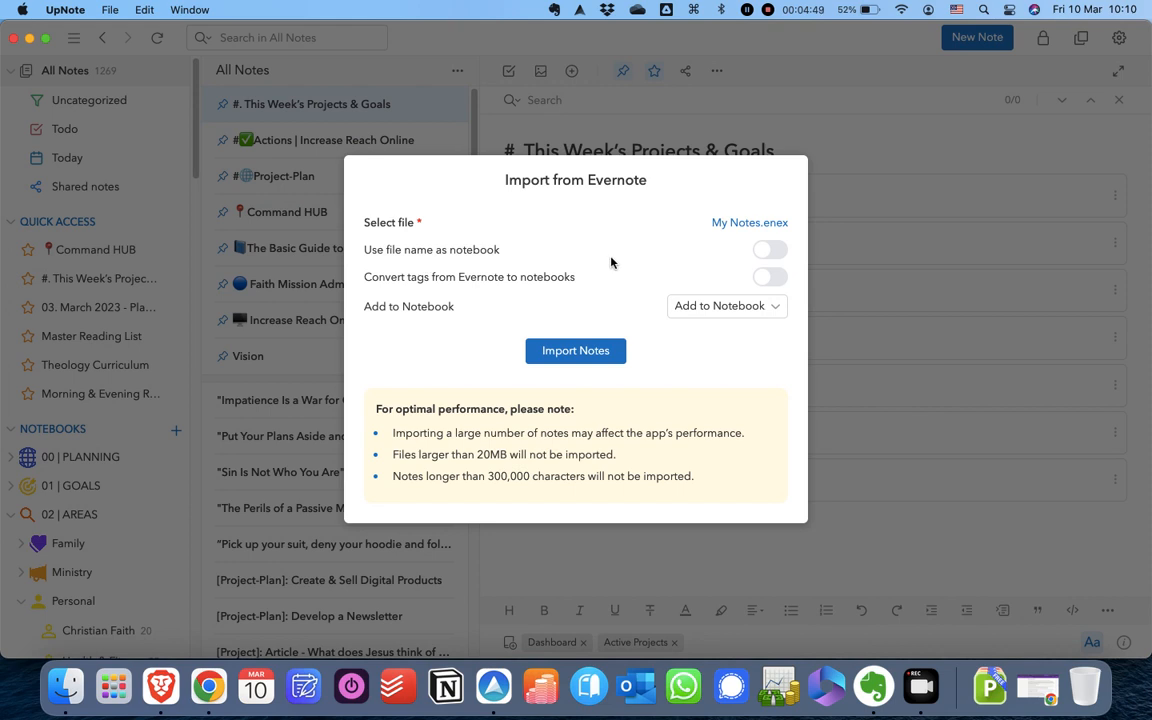
Enable using the file name as notebook, leave the target notebook unset, and import the notes.
{"action": "left_click", "coordinate": [765, 255]}
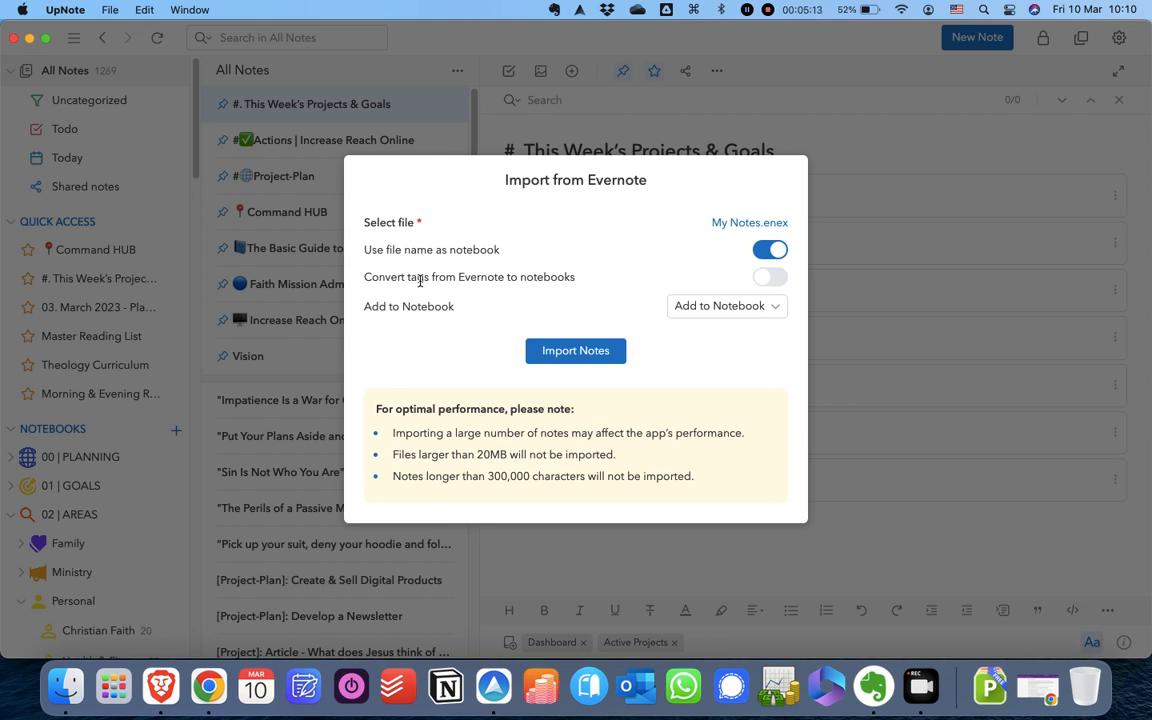
{"action": "left_click", "coordinate": [765, 308]}
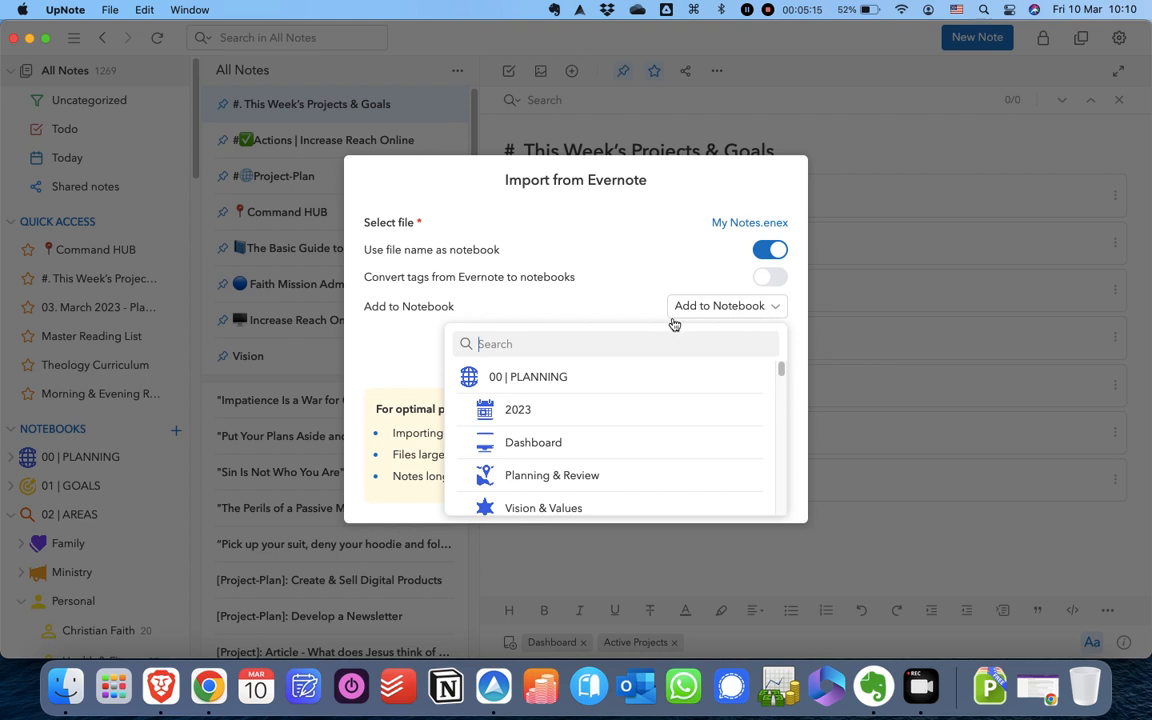
{"action": "left_click", "coordinate": [609, 311]}
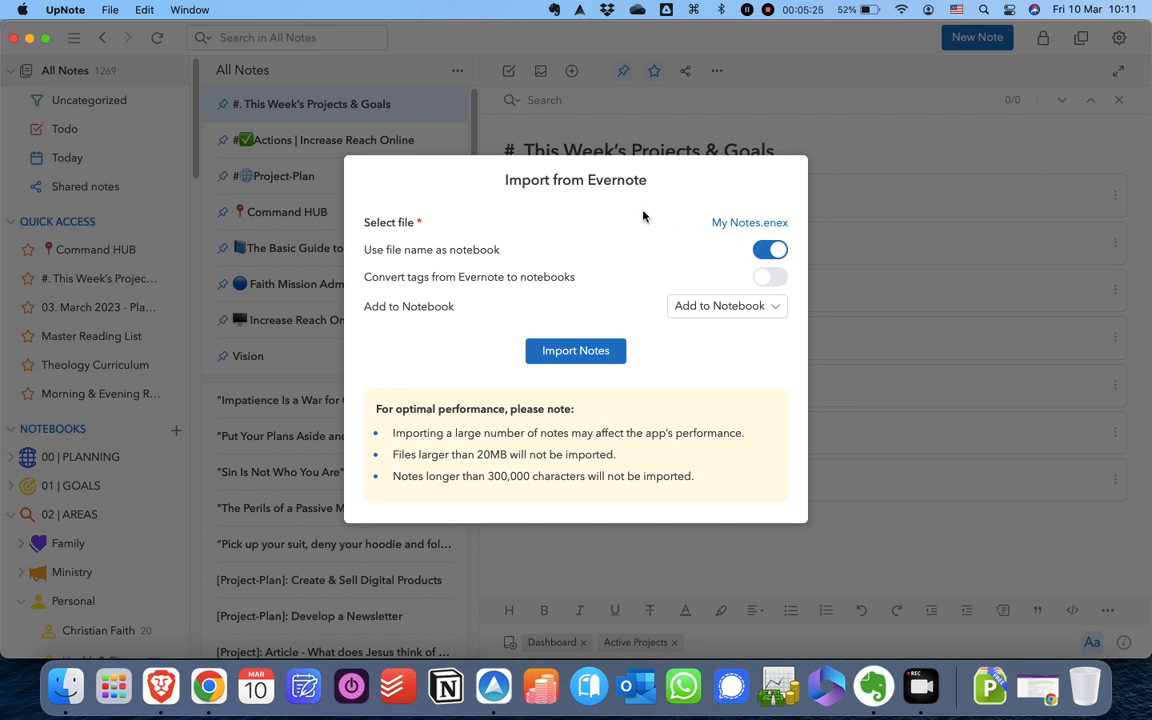
{"action": "left_click", "coordinate": [591, 356]}
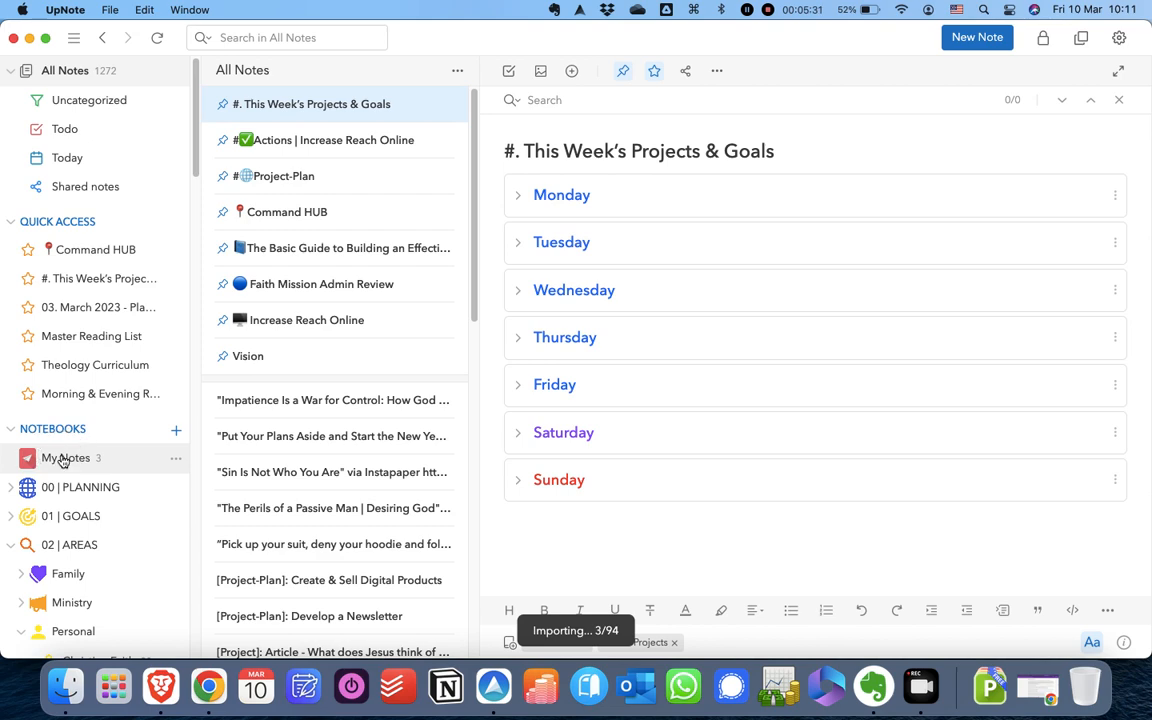
Open the My Notes notebook and look through the imported COPE note down to its end.
{"action": "left_click", "coordinate": [62, 458]}
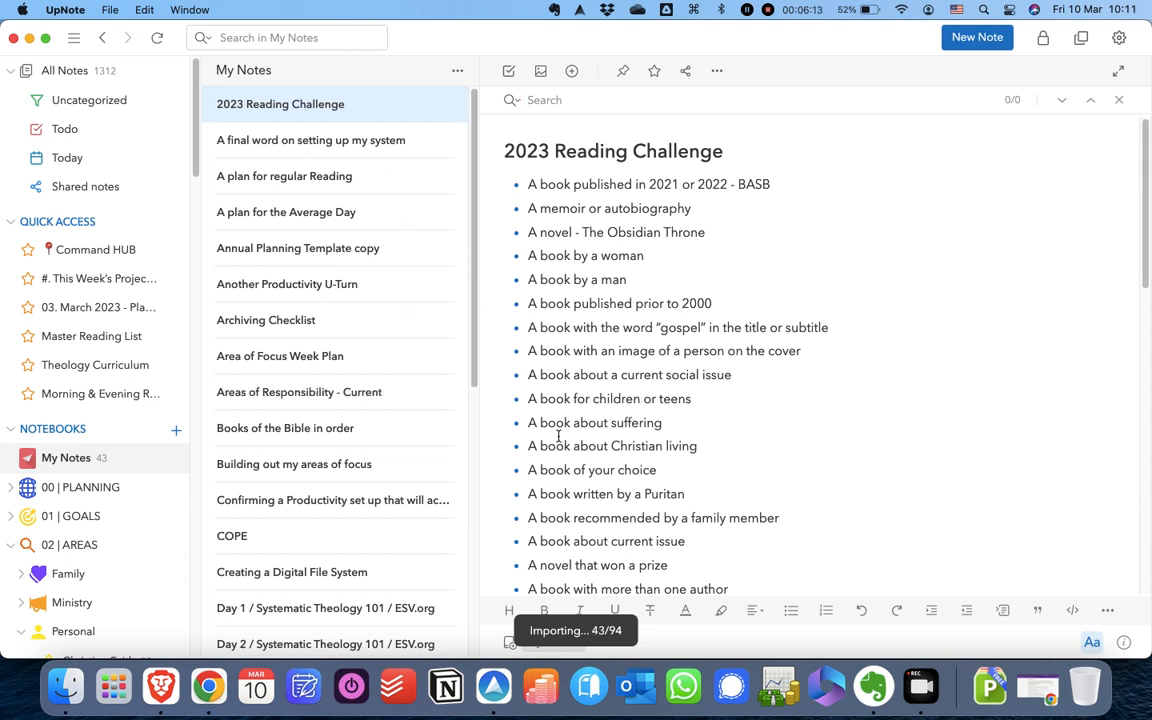
{"action": "left_click", "coordinate": [261, 544]}
{"action": "scroll", "coordinate": [614, 378], "scroll_direction": "down", "scroll_amount": 15}
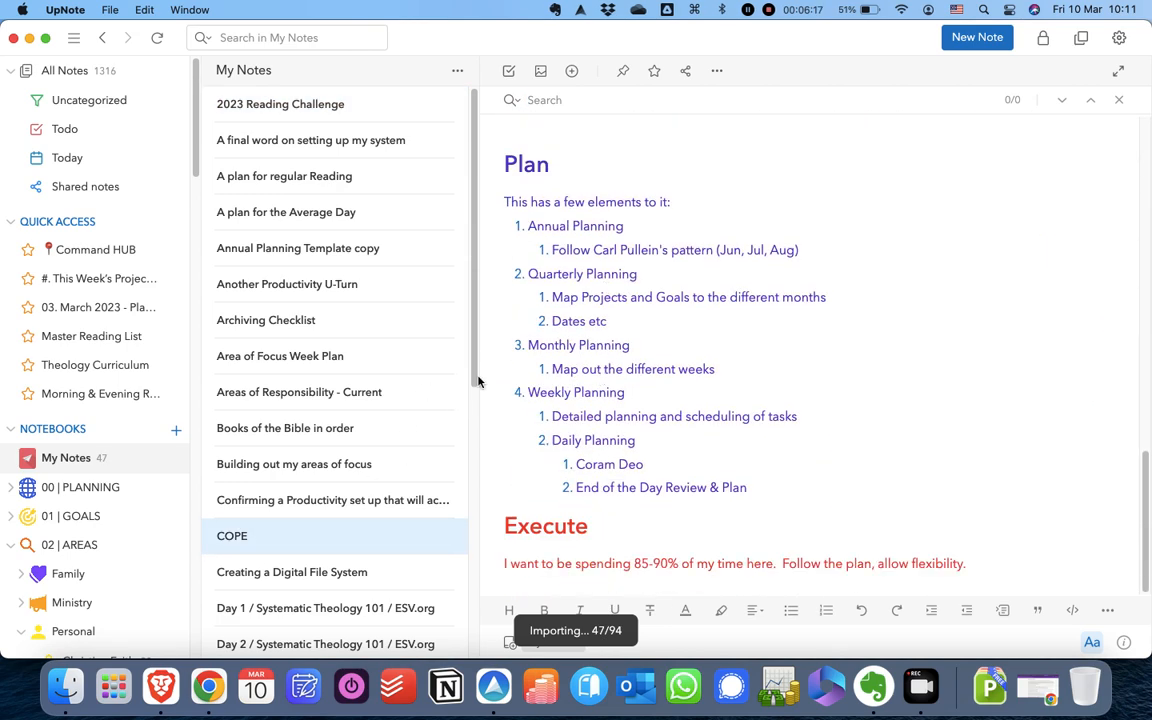
Open the imported "Day 1 / Systematic Theology 101 / ESV.org" note and examine its formatting.
{"action": "scroll", "coordinate": [345, 404], "scroll_direction": "down", "scroll_amount": 5}
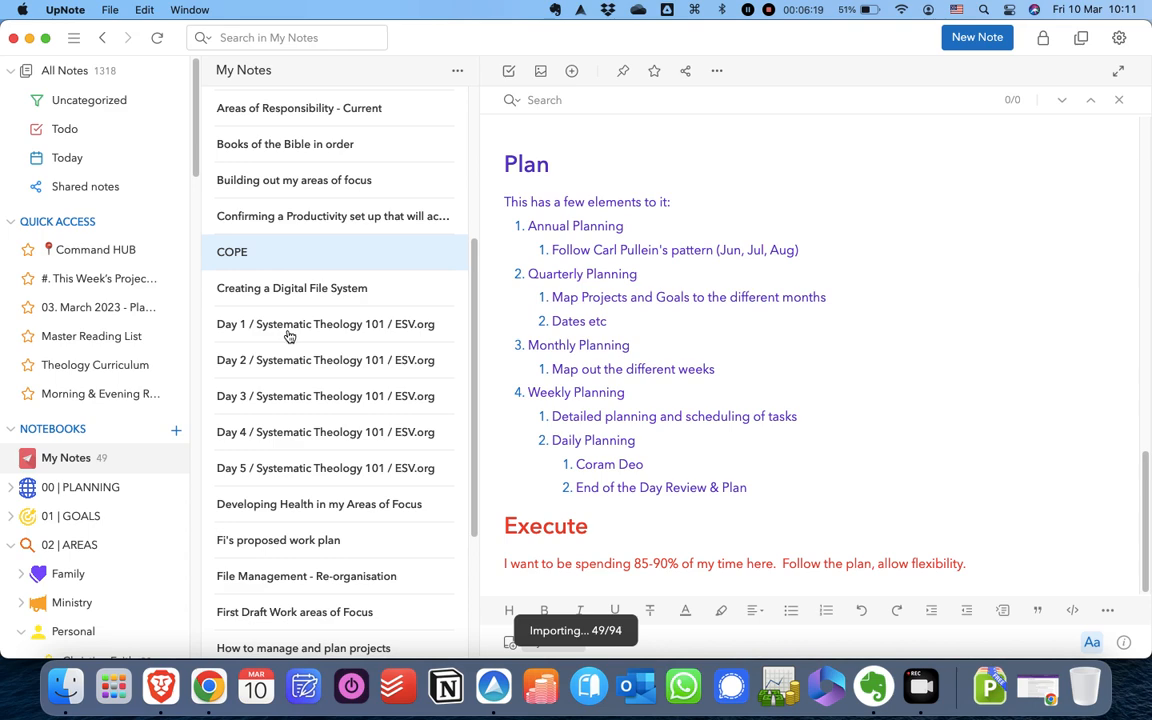
{"action": "left_click", "coordinate": [305, 327]}
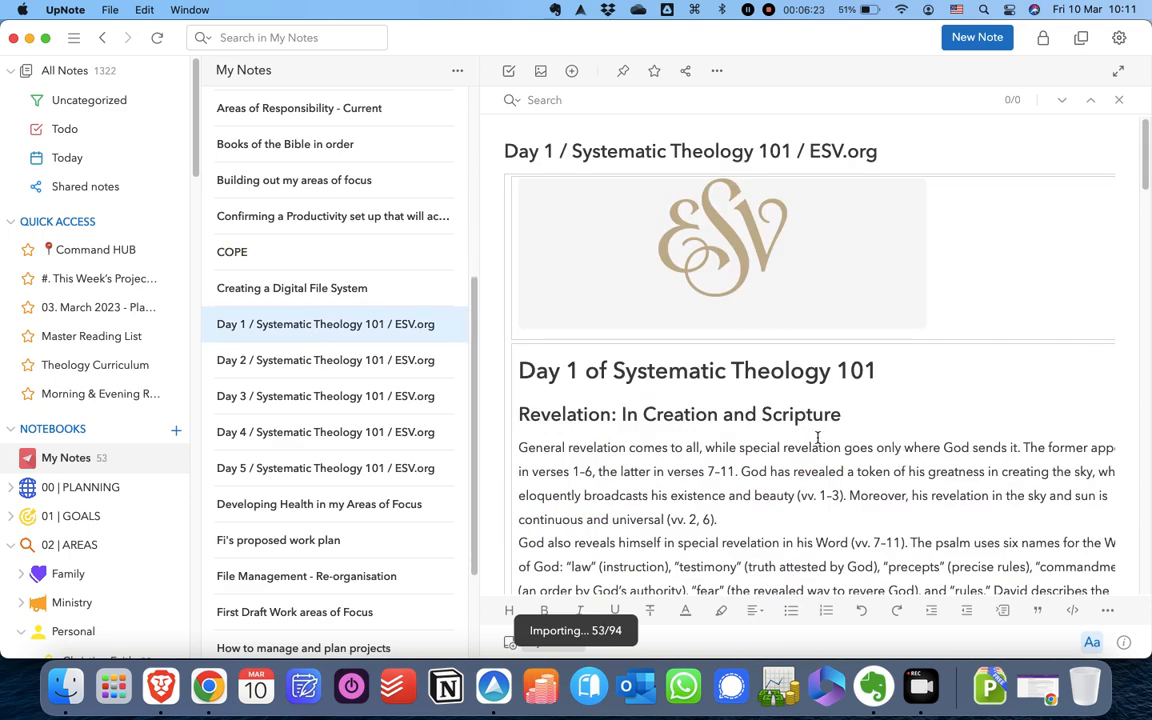
{"action": "scroll", "coordinate": [815, 435], "scroll_direction": "down", "scroll_amount": 5}
{"action": "scroll", "coordinate": [823, 430], "scroll_direction": "down", "scroll_amount": 3}
{"action": "scroll", "coordinate": [360, 410], "scroll_direction": "down", "scroll_amount": 2}
{"action": "scroll", "coordinate": [395, 445], "scroll_direction": "down", "scroll_amount": 4}
{"action": "scroll", "coordinate": [391, 446], "scroll_direction": "down", "scroll_amount": 2}
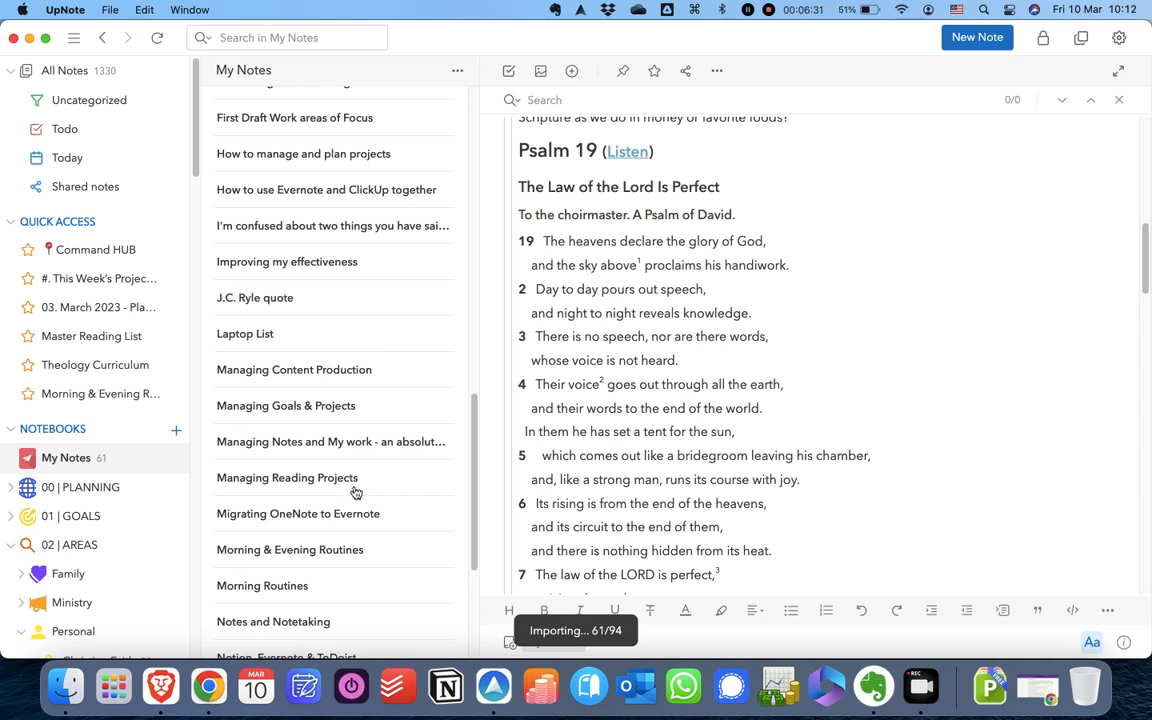
Open the Weekly Review & Planning note, hide the notebook sidebar, and examine the note's table.
{"action": "scroll", "coordinate": [355, 490], "scroll_direction": "down", "scroll_amount": 4}
{"action": "scroll", "coordinate": [365, 485], "scroll_direction": "down", "scroll_amount": 7}
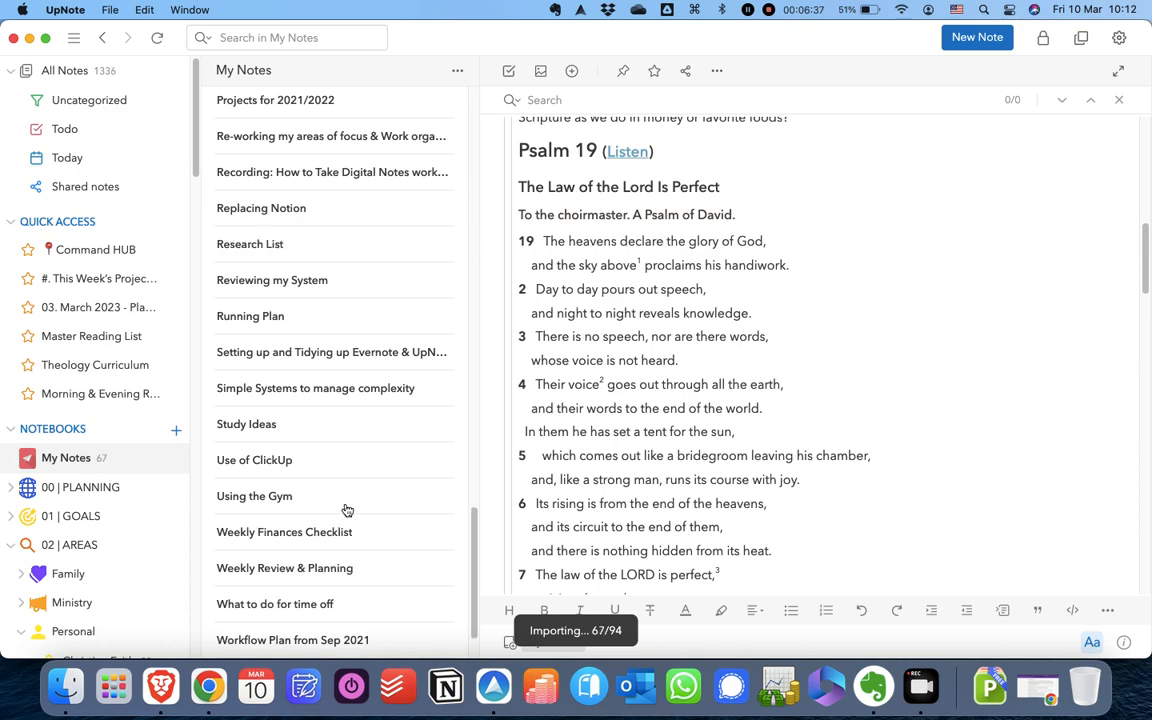
{"action": "left_click", "coordinate": [278, 602]}
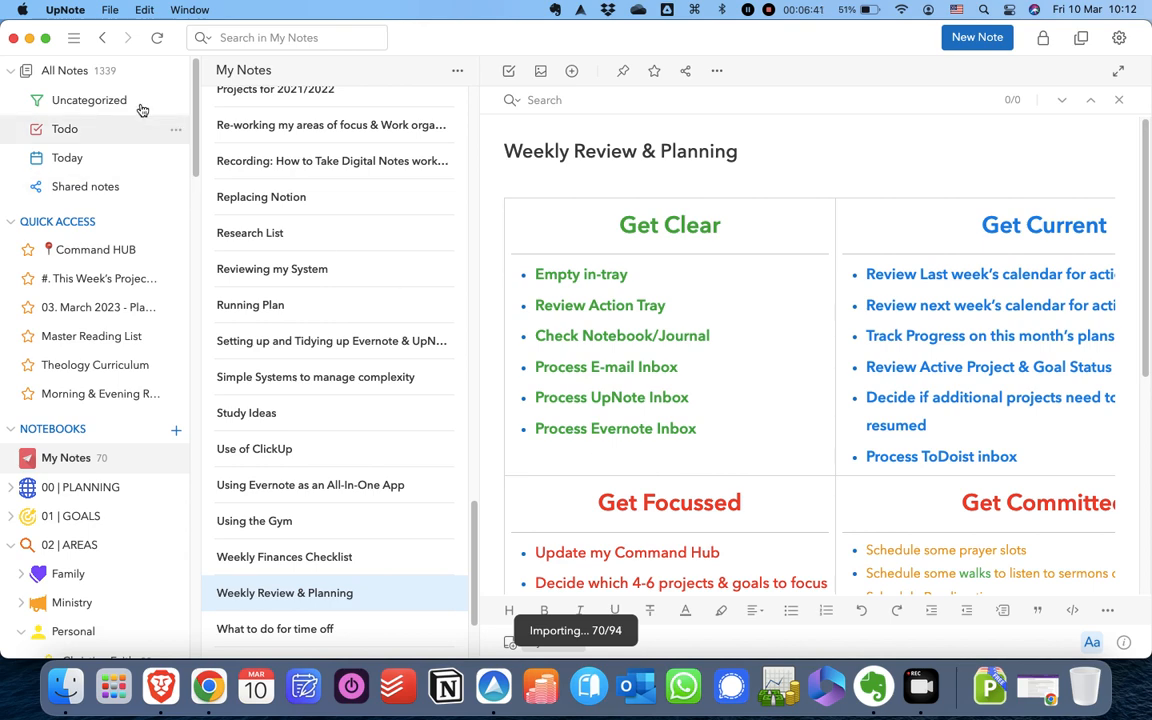
{"action": "left_click", "coordinate": [74, 39]}
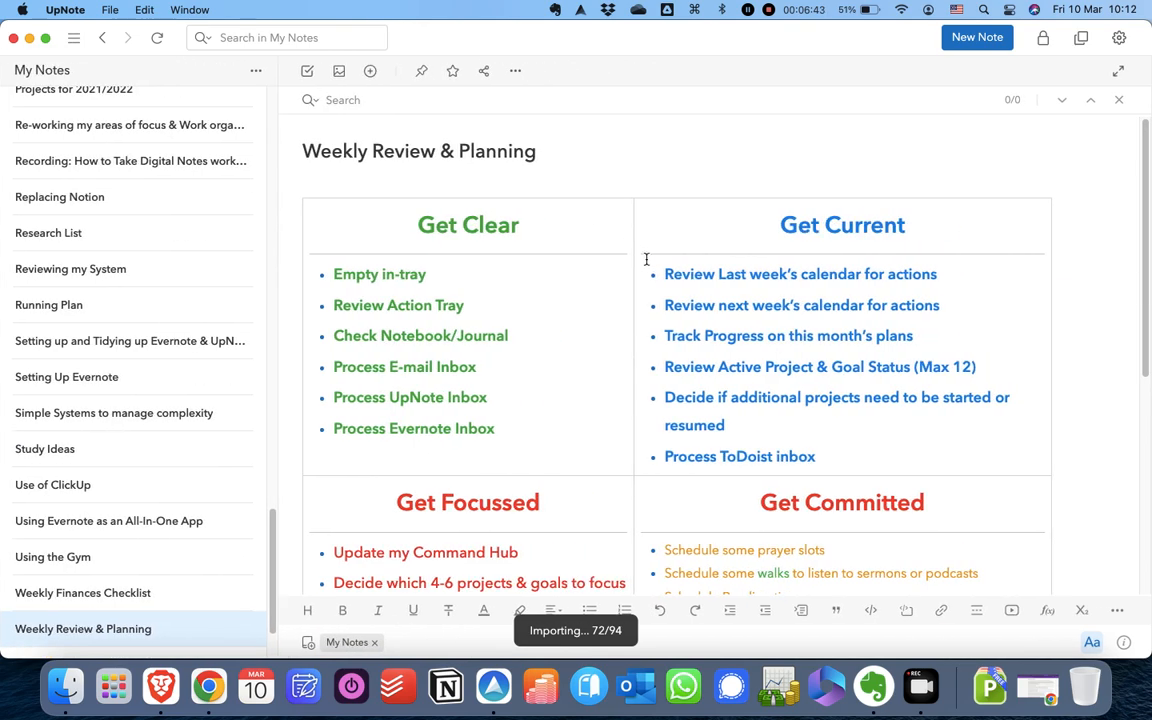
{"action": "scroll", "coordinate": [761, 404], "scroll_direction": "down", "scroll_amount": 5}
{"action": "scroll", "coordinate": [761, 404], "scroll_direction": "up", "scroll_amount": 3}
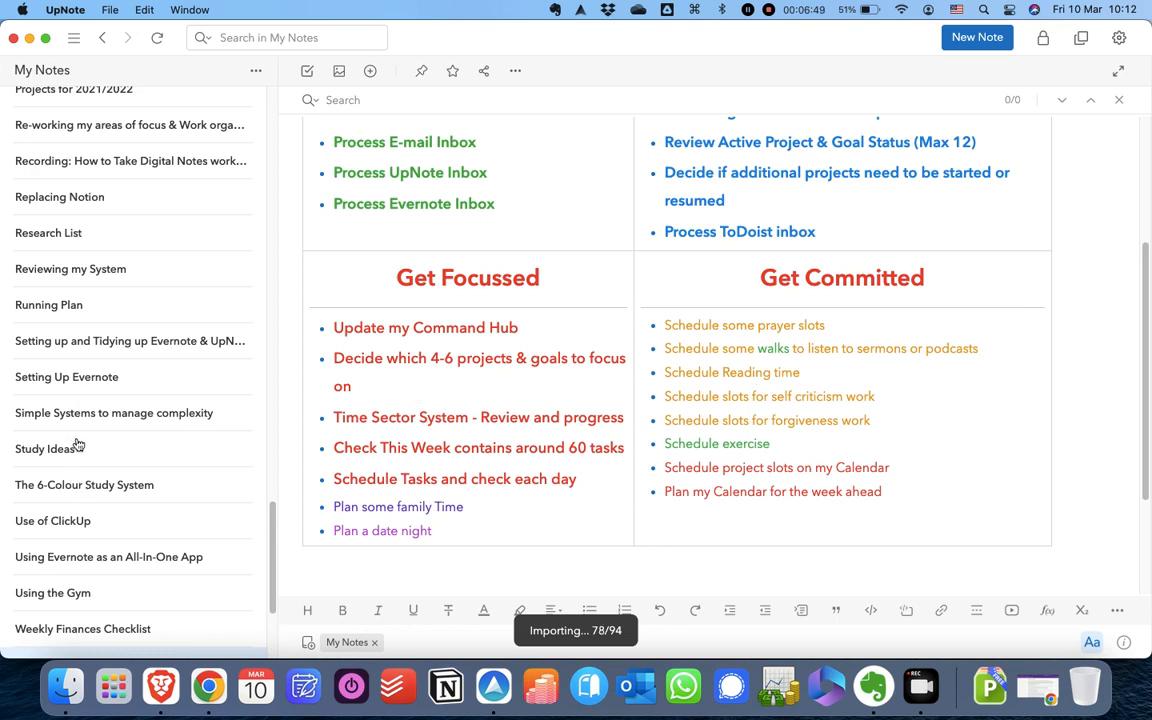
Check the Running Plan note and the tables in Morning & Evening Routines, dismissing the import completion message.
{"action": "left_click", "coordinate": [45, 308]}
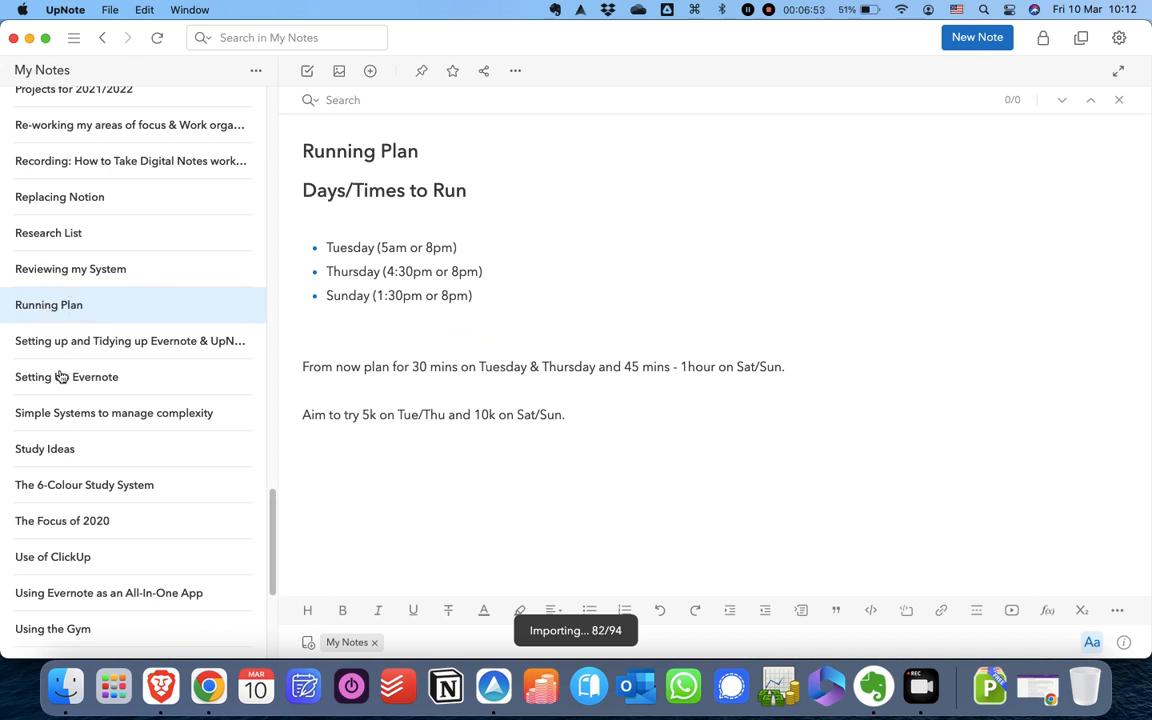
{"action": "scroll", "coordinate": [101, 434], "scroll_direction": "up", "scroll_amount": 2}
{"action": "scroll", "coordinate": [101, 434], "scroll_direction": "up", "scroll_amount": 8}
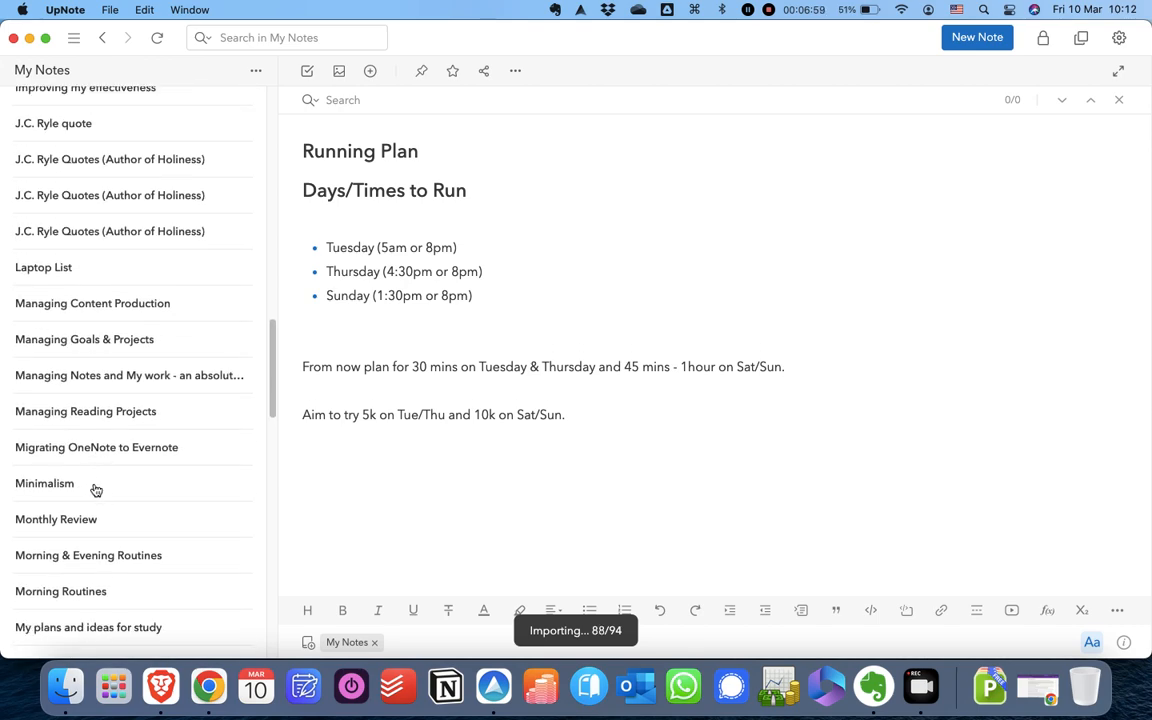
{"action": "left_click", "coordinate": [95, 542]}
{"action": "scroll", "coordinate": [380, 404], "scroll_direction": "down", "scroll_amount": 15}
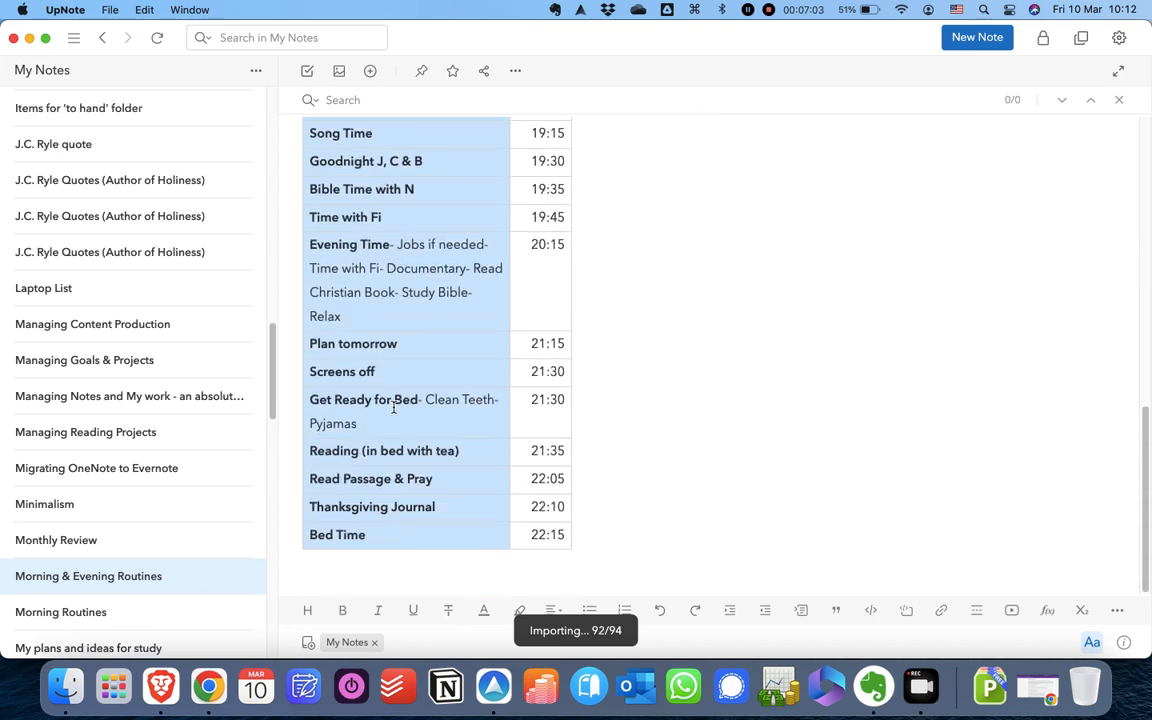
{"action": "scroll", "coordinate": [393, 405], "scroll_direction": "up", "scroll_amount": 4}
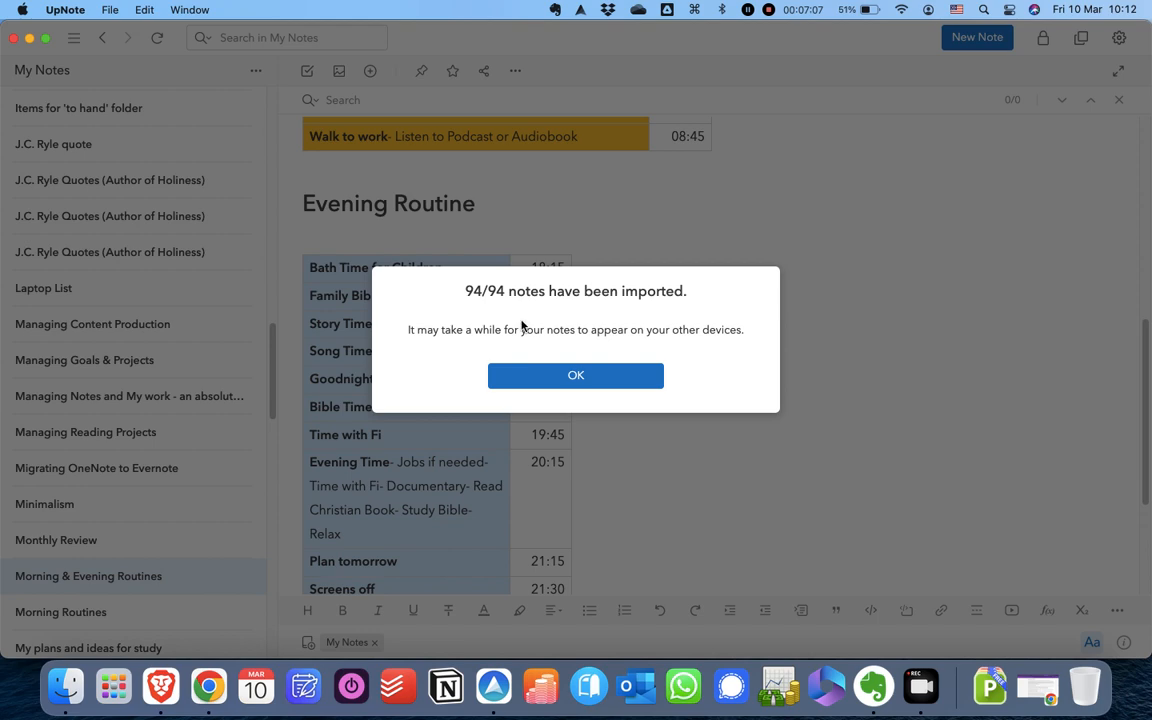
{"action": "left_click", "coordinate": [568, 378]}
{"action": "scroll", "coordinate": [564, 345], "scroll_direction": "up", "scroll_amount": 5}
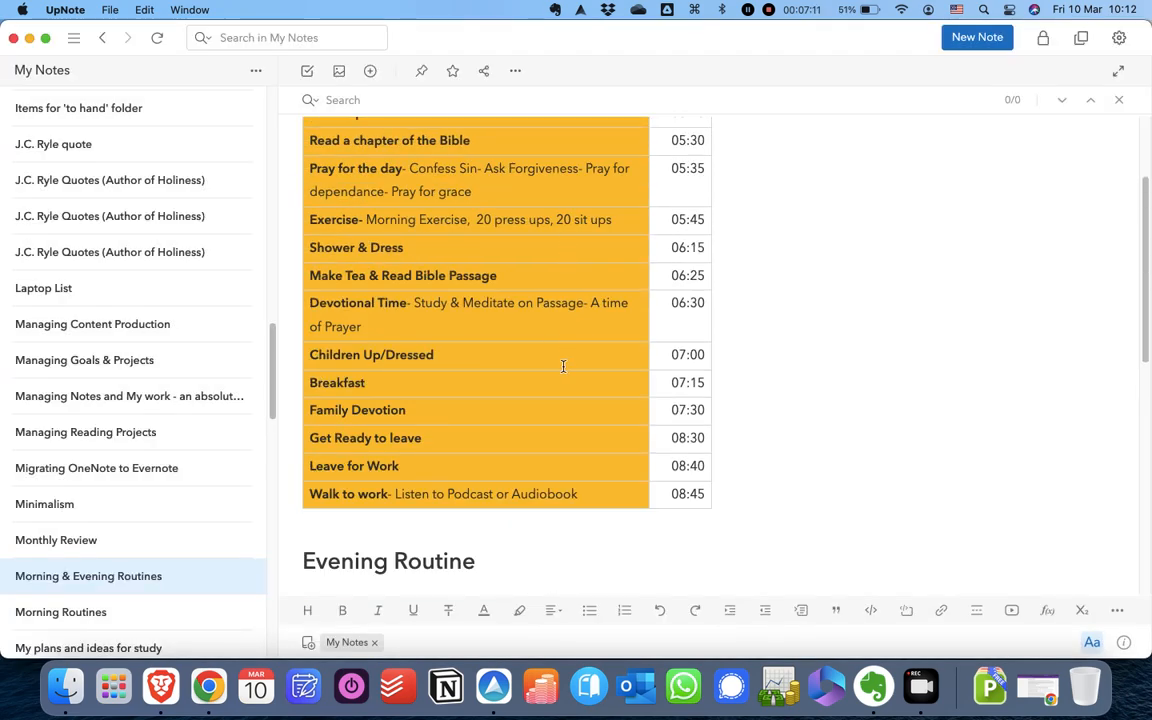
Try to set the background of the Breakfast cell in the morning routine table to blue.
{"action": "left_click", "coordinate": [548, 386]}
{"action": "right_click", "coordinate": [639, 382]}
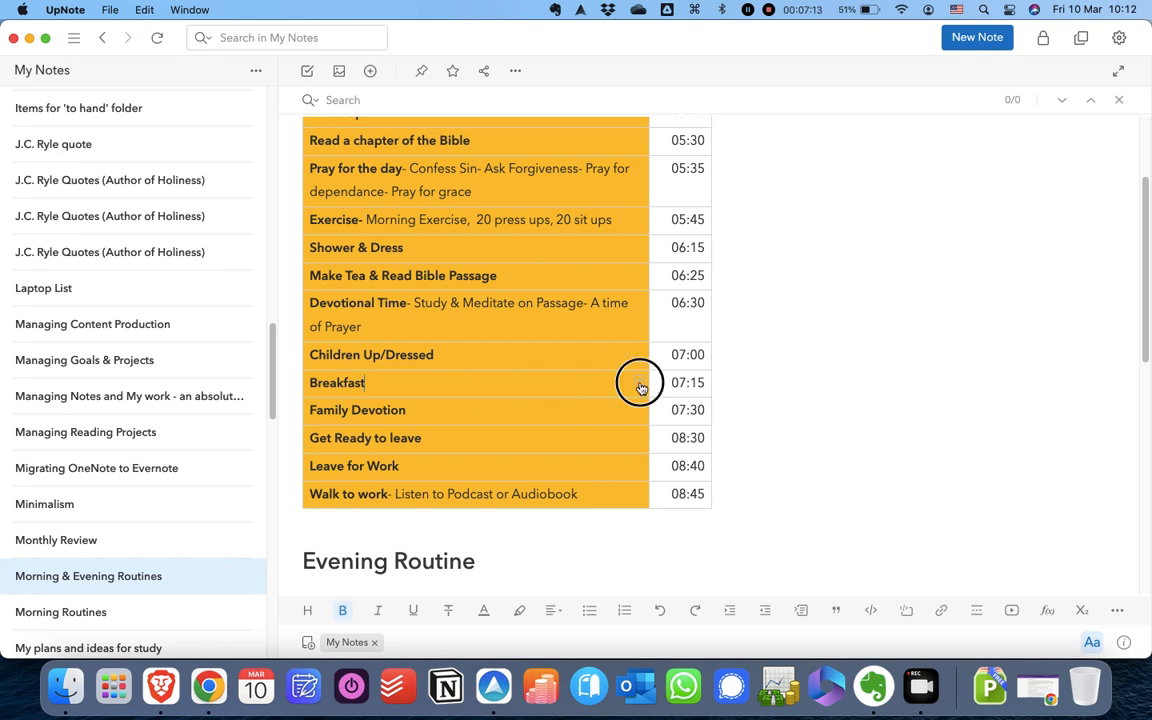
{"action": "mouse_move", "coordinate": [693, 590]}
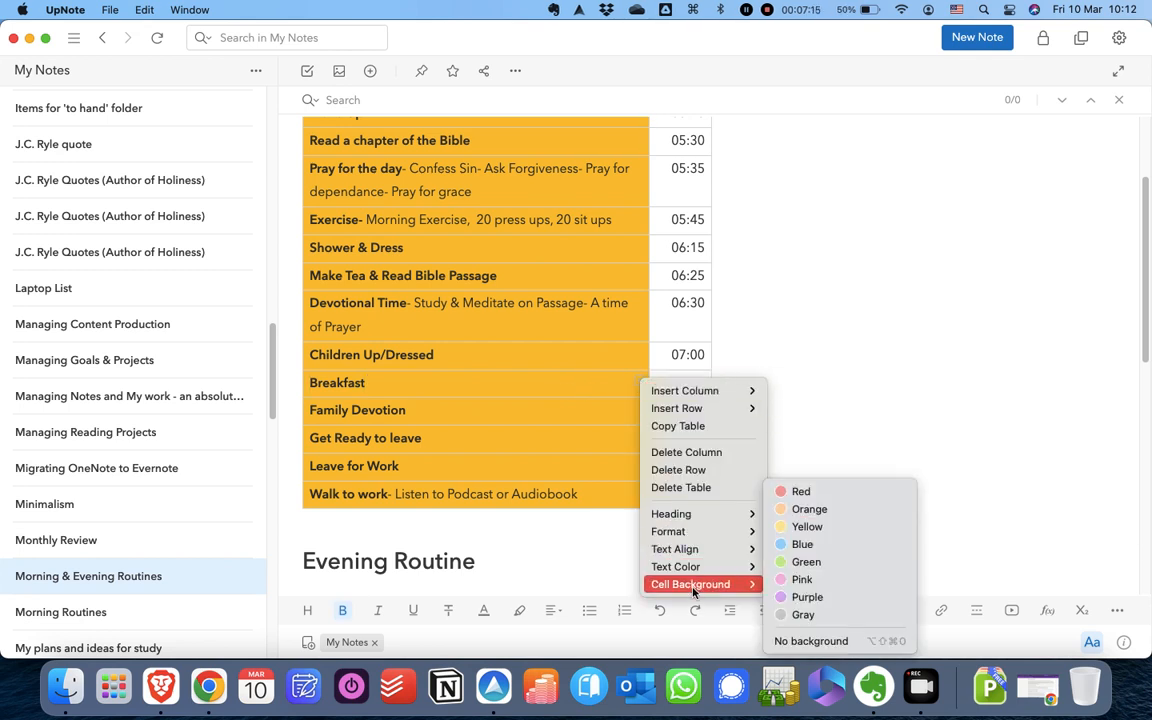
{"action": "left_click", "coordinate": [806, 548]}
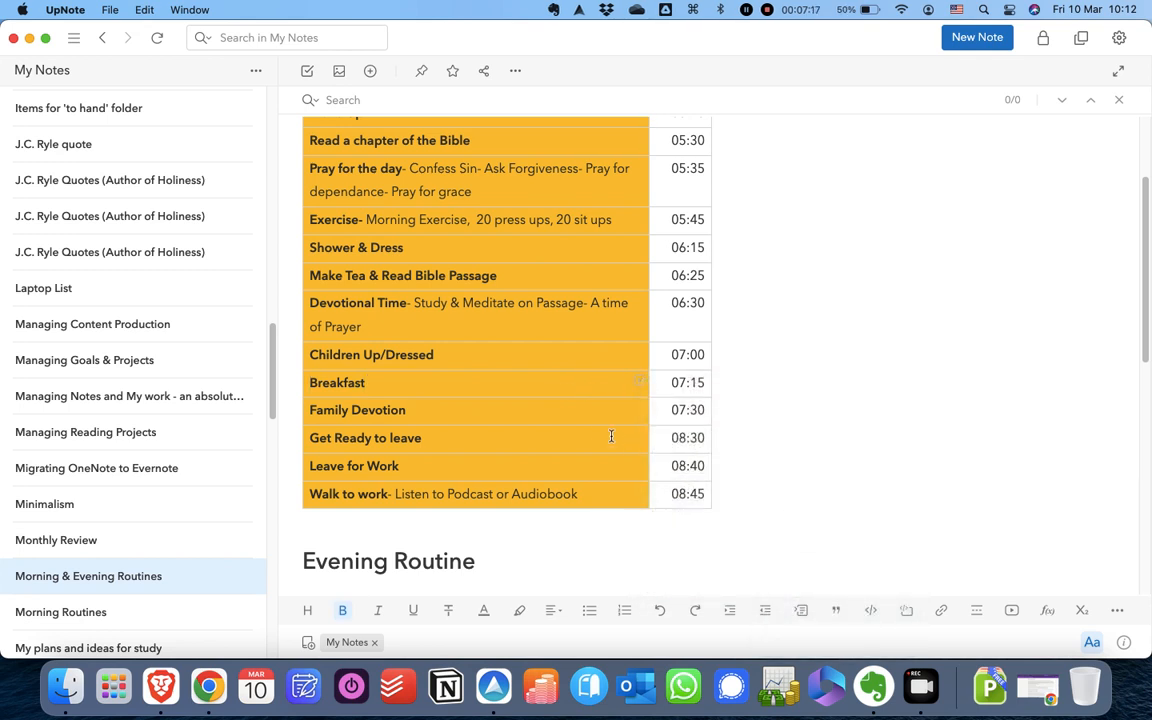
{"action": "left_click", "coordinate": [547, 386]}
Try to set the background of the Devotional Time cell in the morning routine table to pink.
{"action": "scroll", "coordinate": [180, 290], "scroll_direction": "up", "scroll_amount": 2}
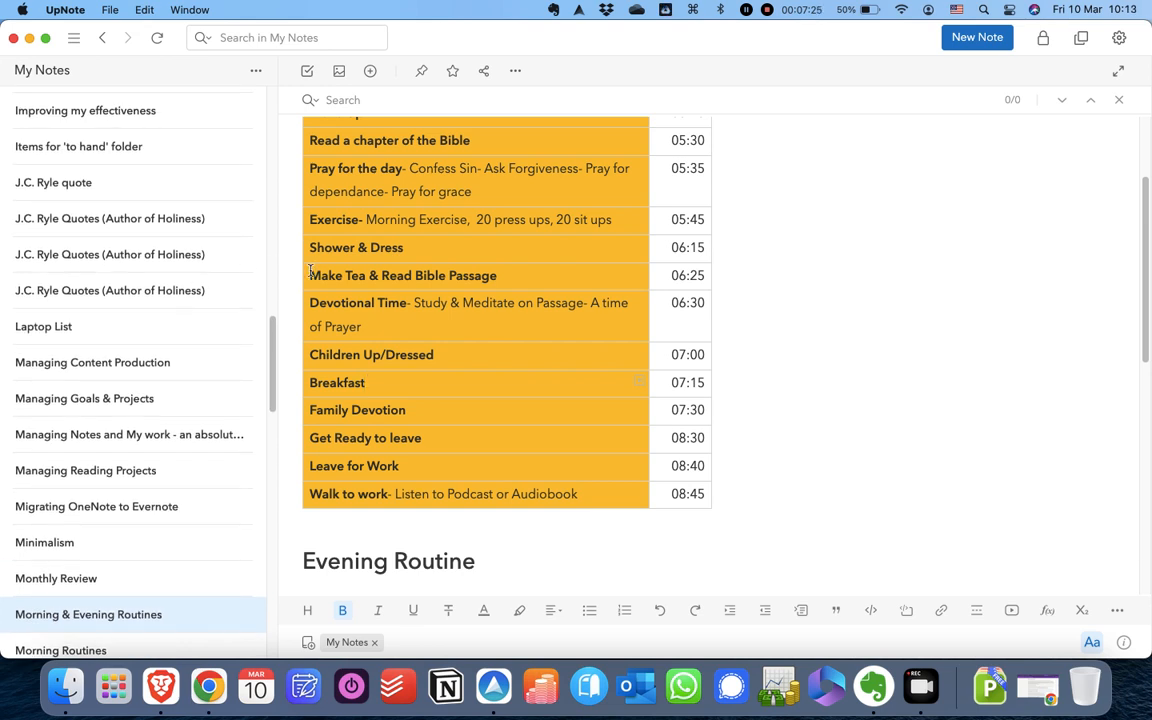
{"action": "scroll", "coordinate": [400, 290], "scroll_direction": "up", "scroll_amount": 1}
{"action": "right_click", "coordinate": [636, 312]}
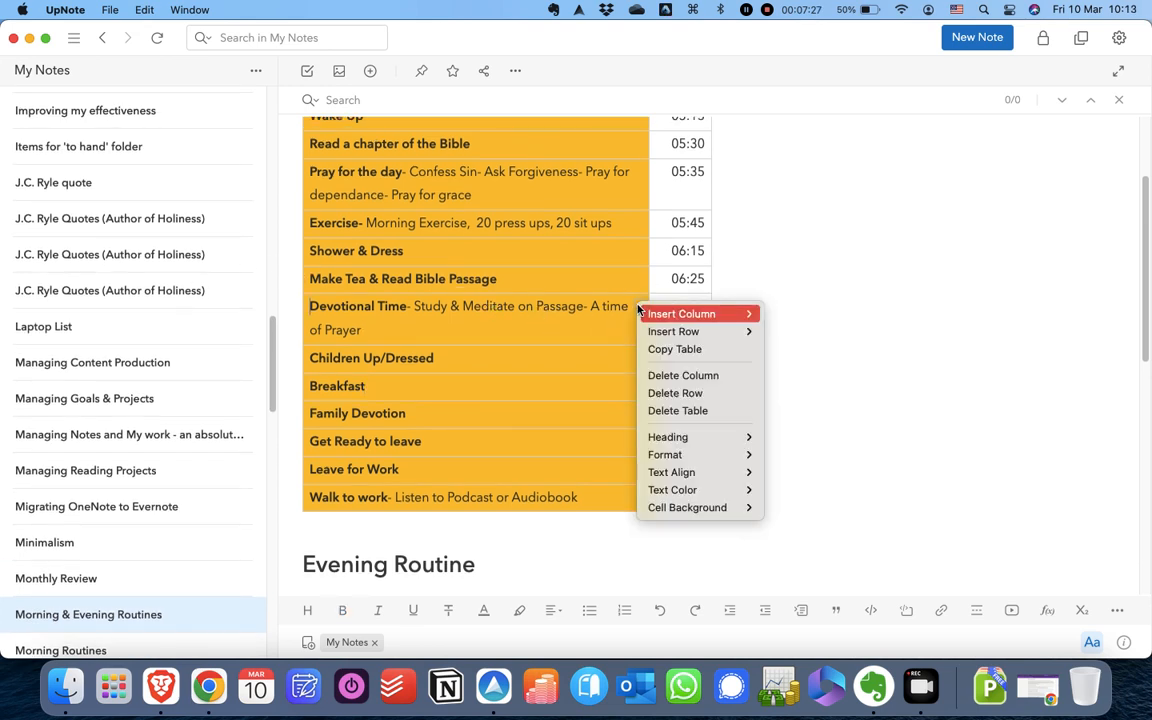
{"action": "mouse_move", "coordinate": [697, 515]}
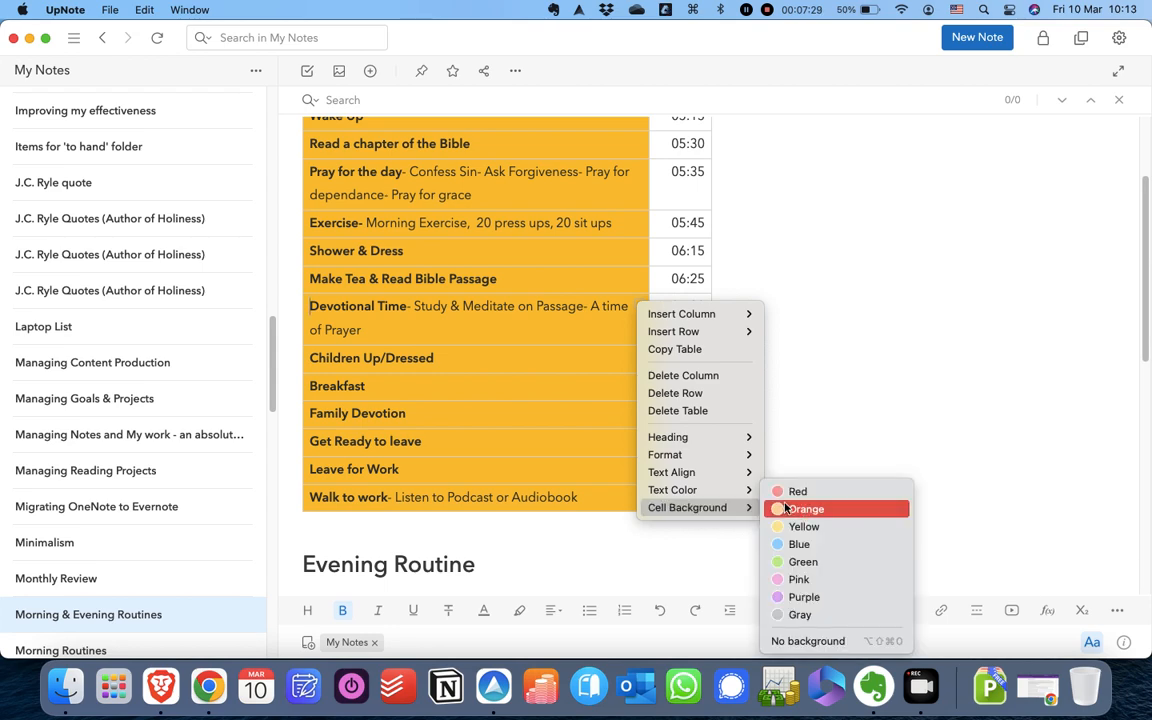
{"action": "left_click", "coordinate": [804, 578]}
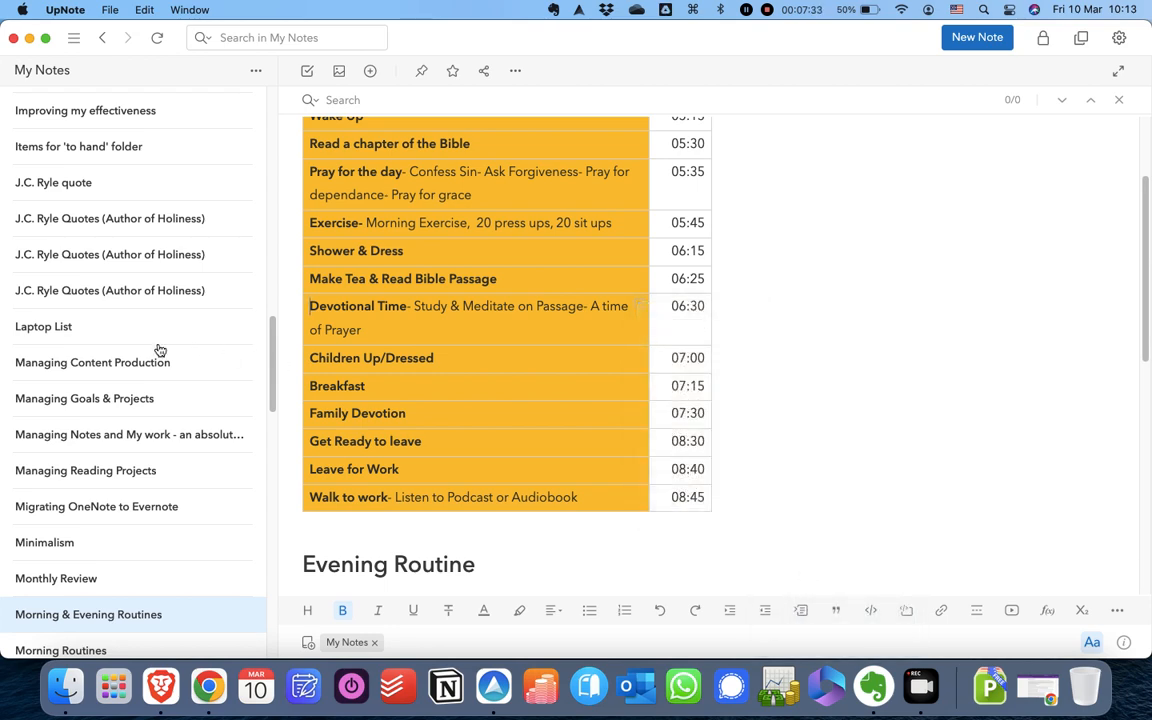
Show the notebook sidebar again and open the 2023 Reading Challenge note in My Notes.
{"action": "scroll", "coordinate": [159, 352], "scroll_direction": "up", "scroll_amount": 15}
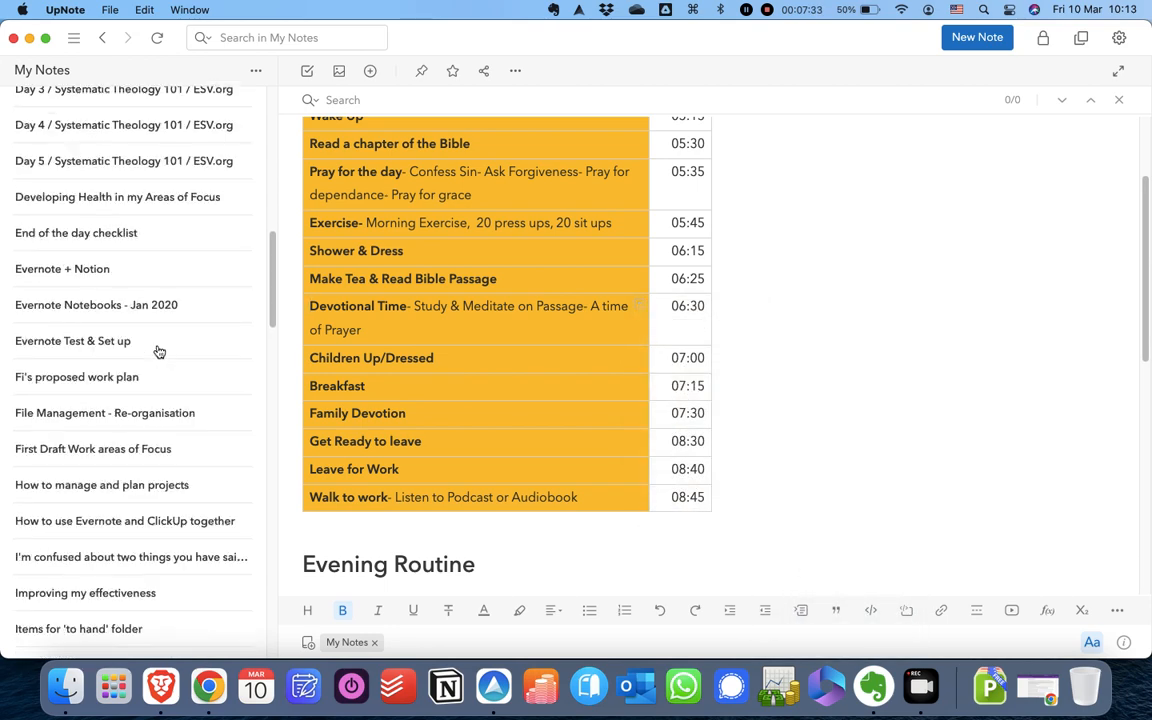
{"action": "left_click", "coordinate": [74, 38]}
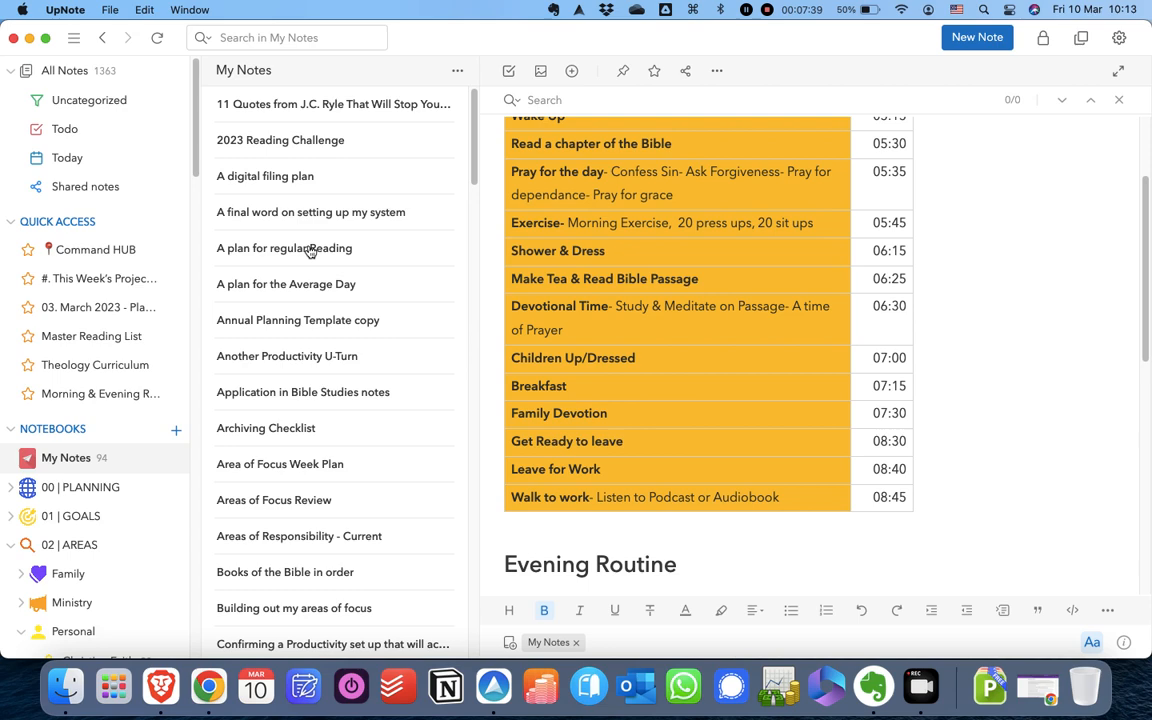
{"action": "left_click", "coordinate": [260, 145]}
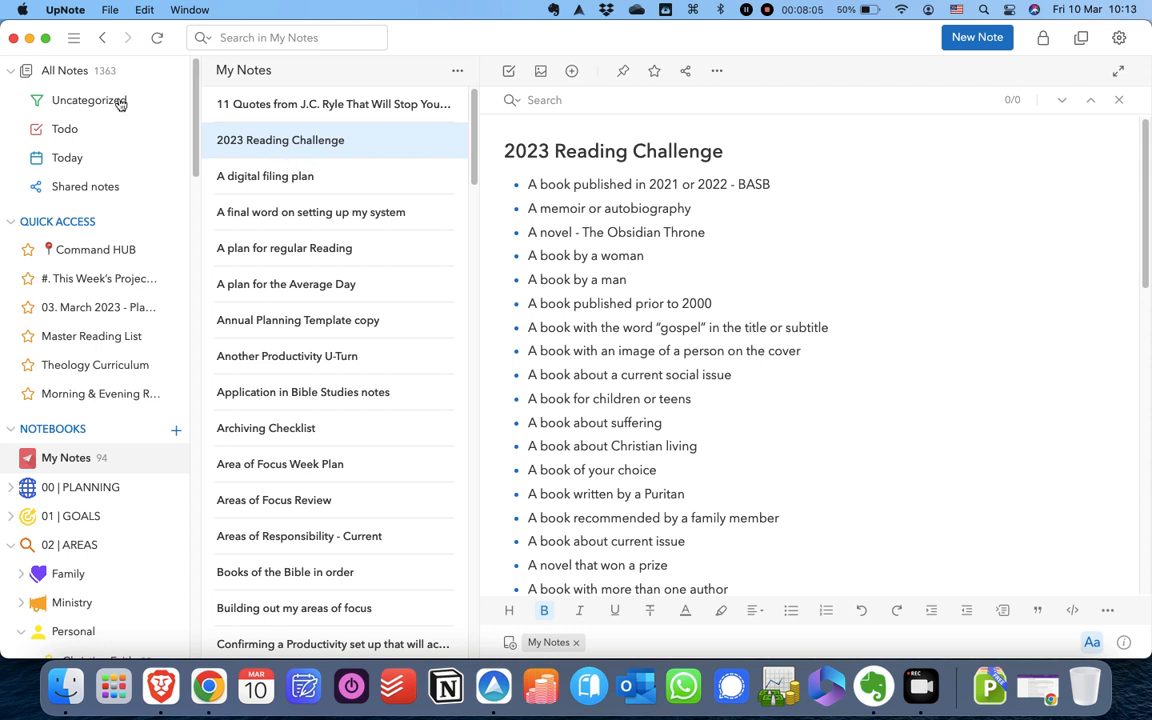
Look at the All Notes list, return to the My Notes notebook, and reopen its 2023 Reading Challenge note.
{"action": "left_click", "coordinate": [78, 78]}
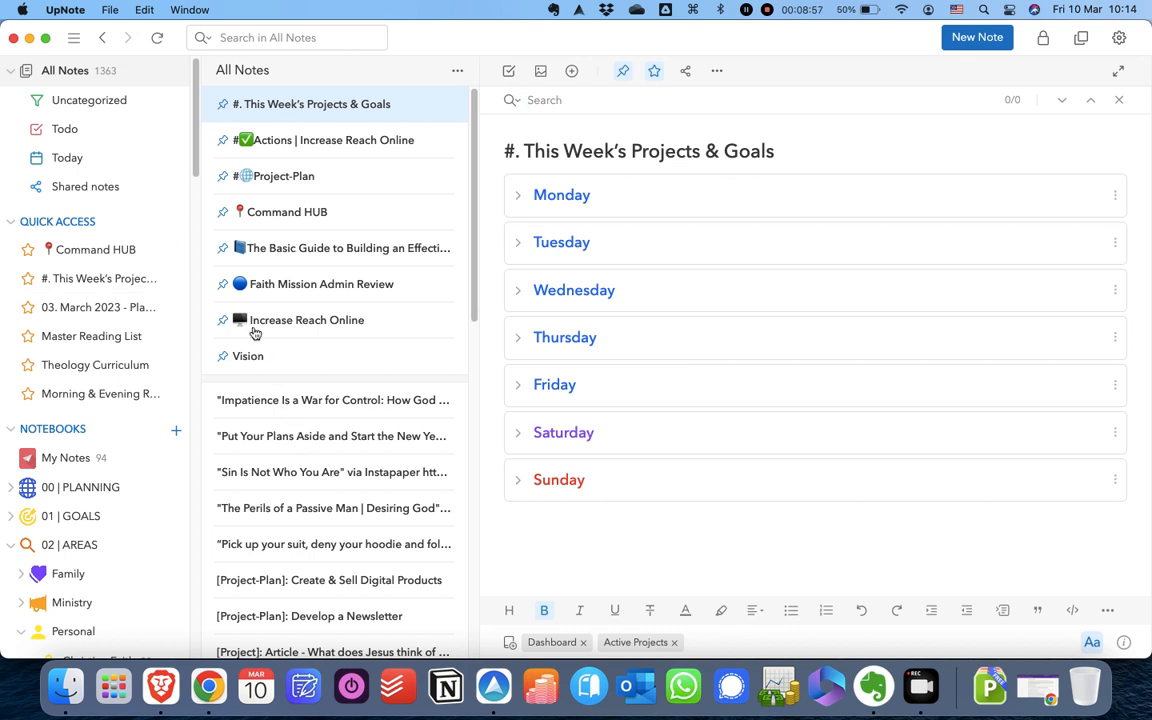
{"action": "left_click", "coordinate": [237, 39]}
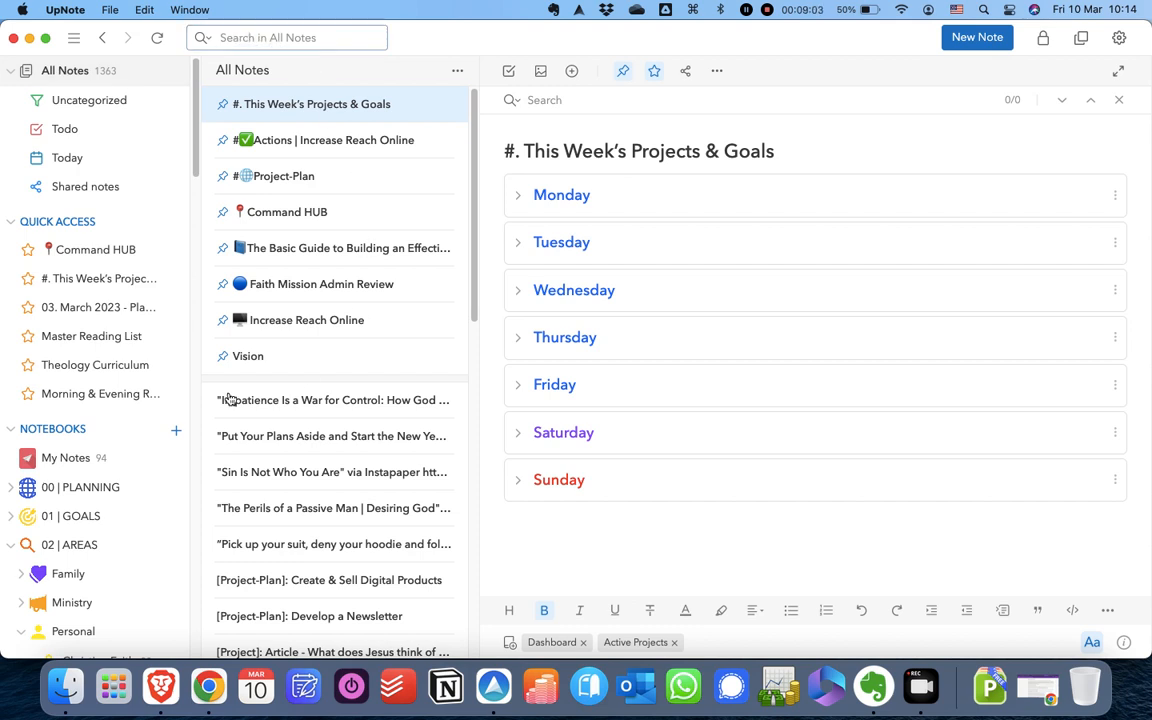
{"action": "left_click", "coordinate": [75, 464]}
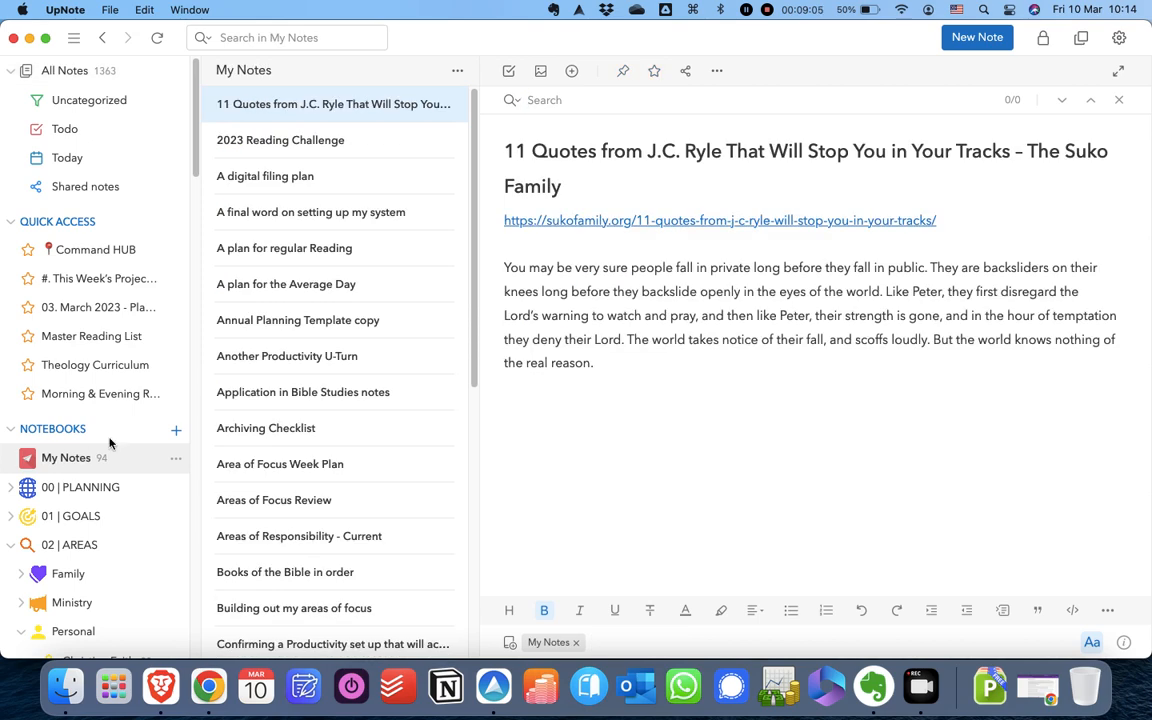
{"action": "left_click", "coordinate": [288, 148]}
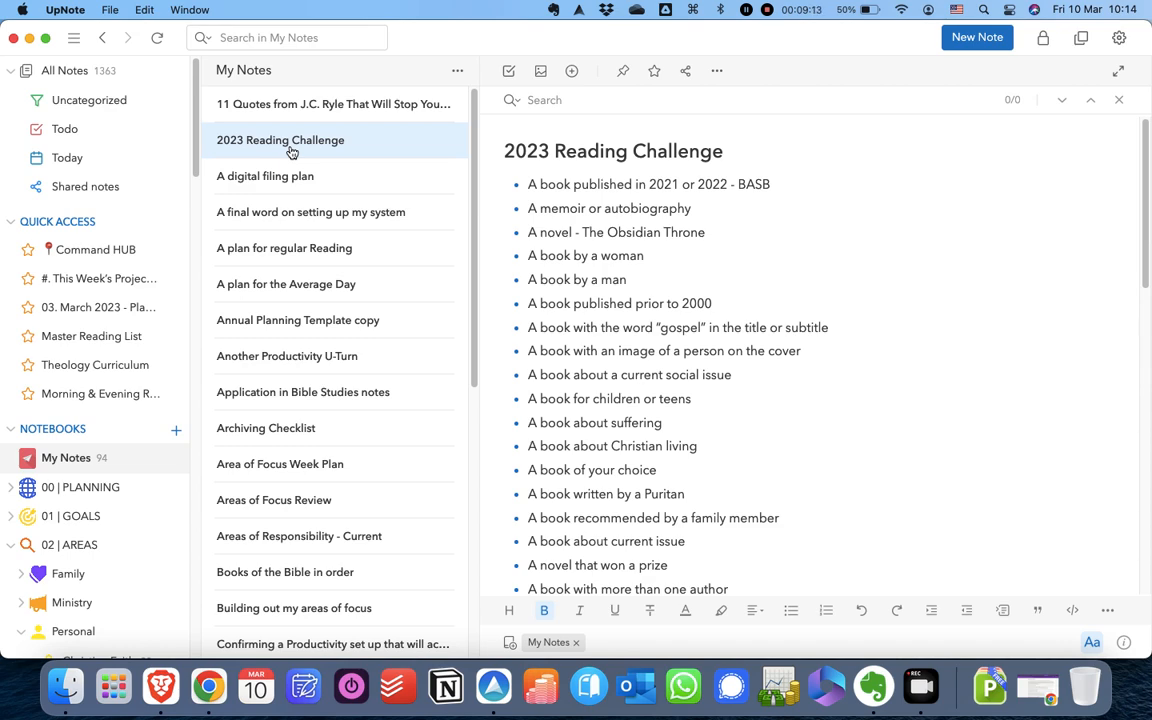
Search all notes for "clickup" and open the "Use of ClickUp" note from the results.
{"action": "key", "text": "super+shift+f"}
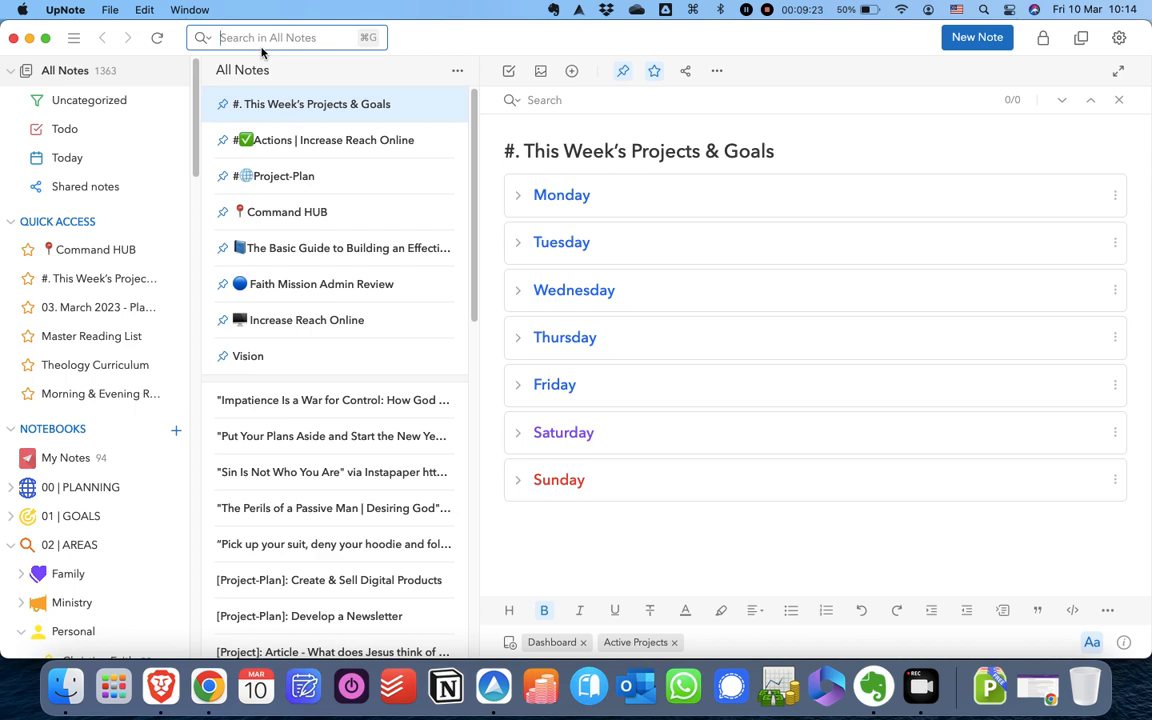
{"action": "type", "text": "clickup"}
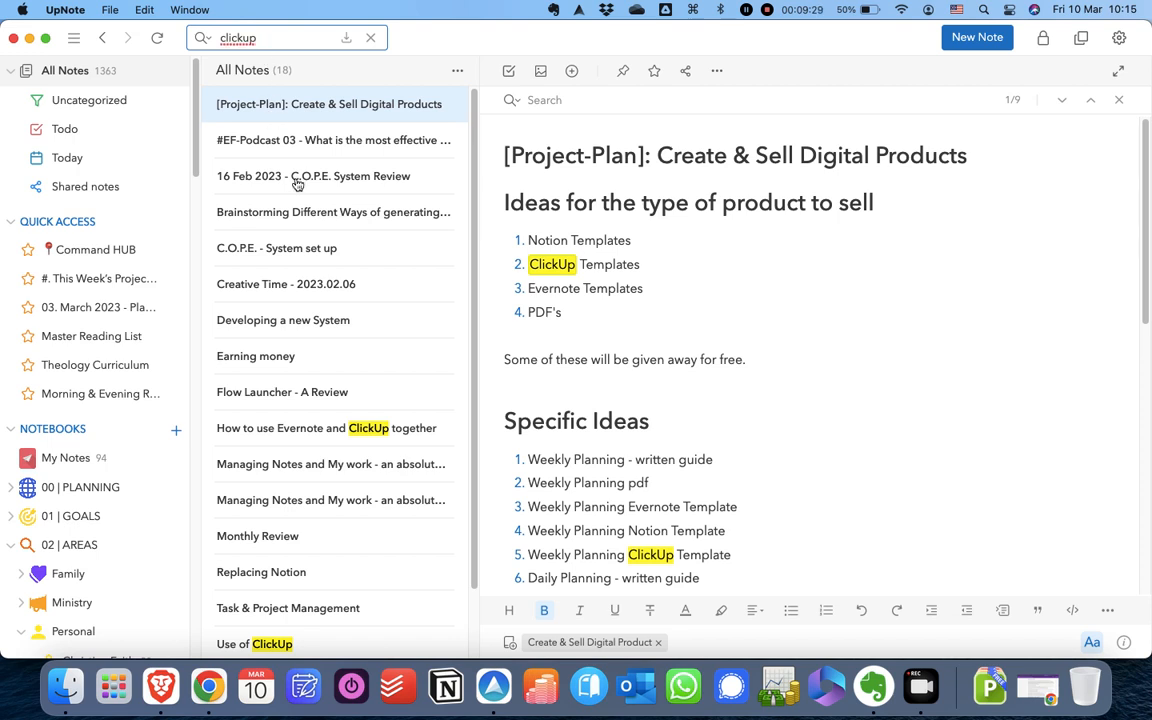
{"action": "scroll", "coordinate": [290, 250], "scroll_direction": "down", "scroll_amount": 1}
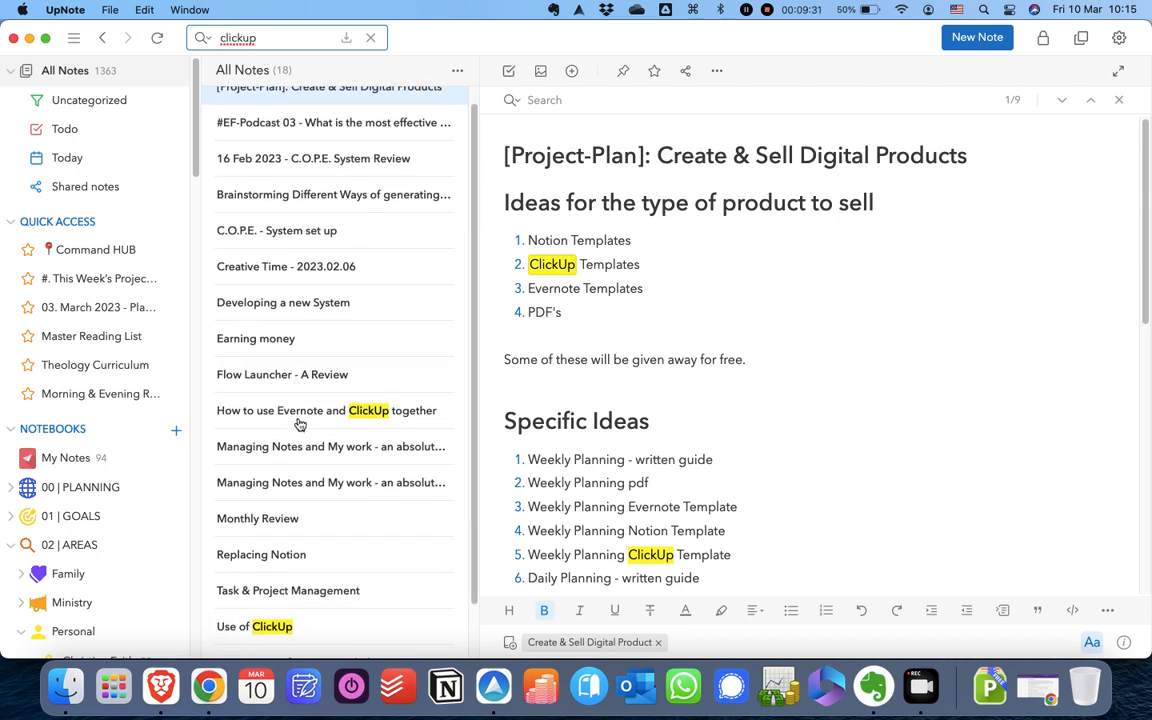
{"action": "scroll", "coordinate": [300, 424], "scroll_direction": "down", "scroll_amount": 2}
{"action": "left_click", "coordinate": [271, 570]}
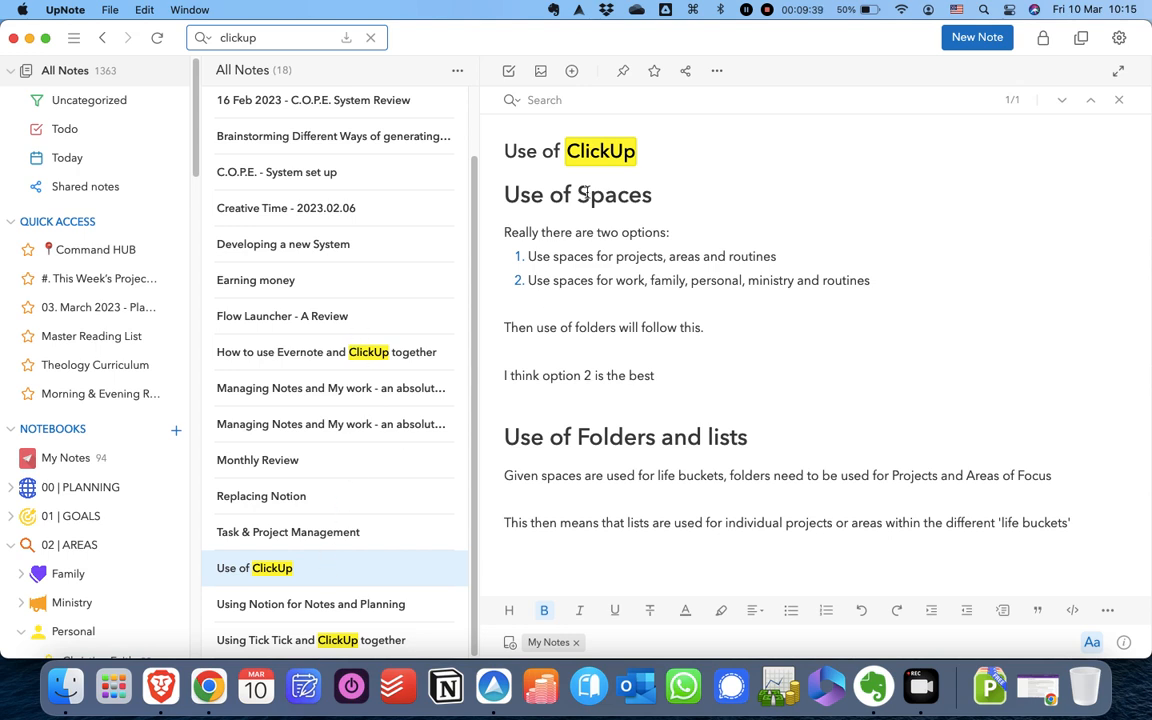
Look through other matching notes, including the Evernote and Tick Tick ones, Creative Time, Flow Launcher, and 16 Feb 2023 - C.O.P.E. System Review.
{"action": "left_click", "coordinate": [270, 356]}
{"action": "left_click", "coordinate": [278, 640]}
{"action": "left_click", "coordinate": [263, 212]}
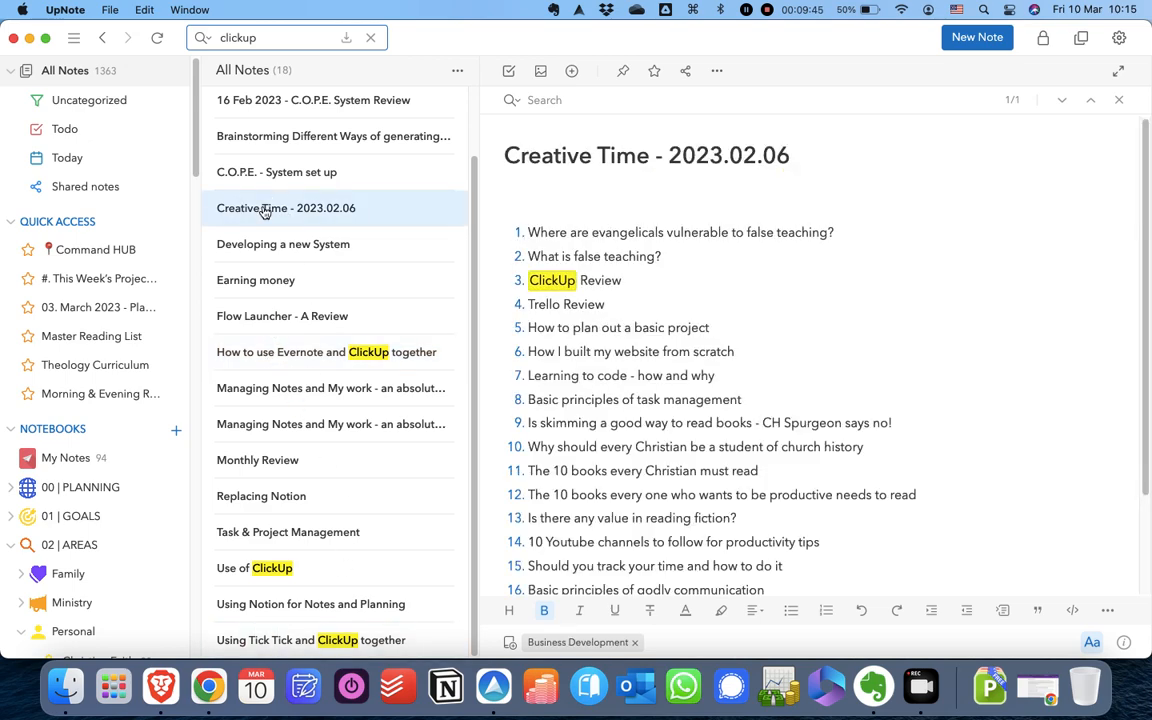
{"action": "left_click", "coordinate": [240, 266]}
{"action": "left_click", "coordinate": [257, 318]}
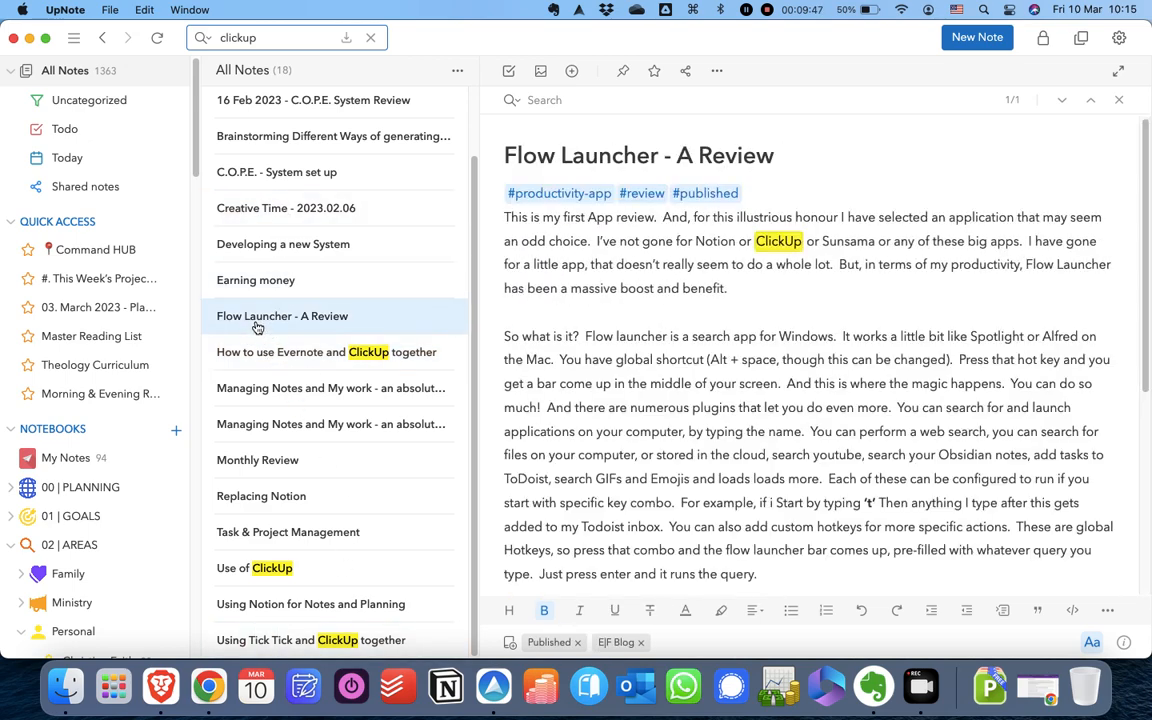
{"action": "scroll", "coordinate": [265, 320], "scroll_direction": "up", "scroll_amount": 2}
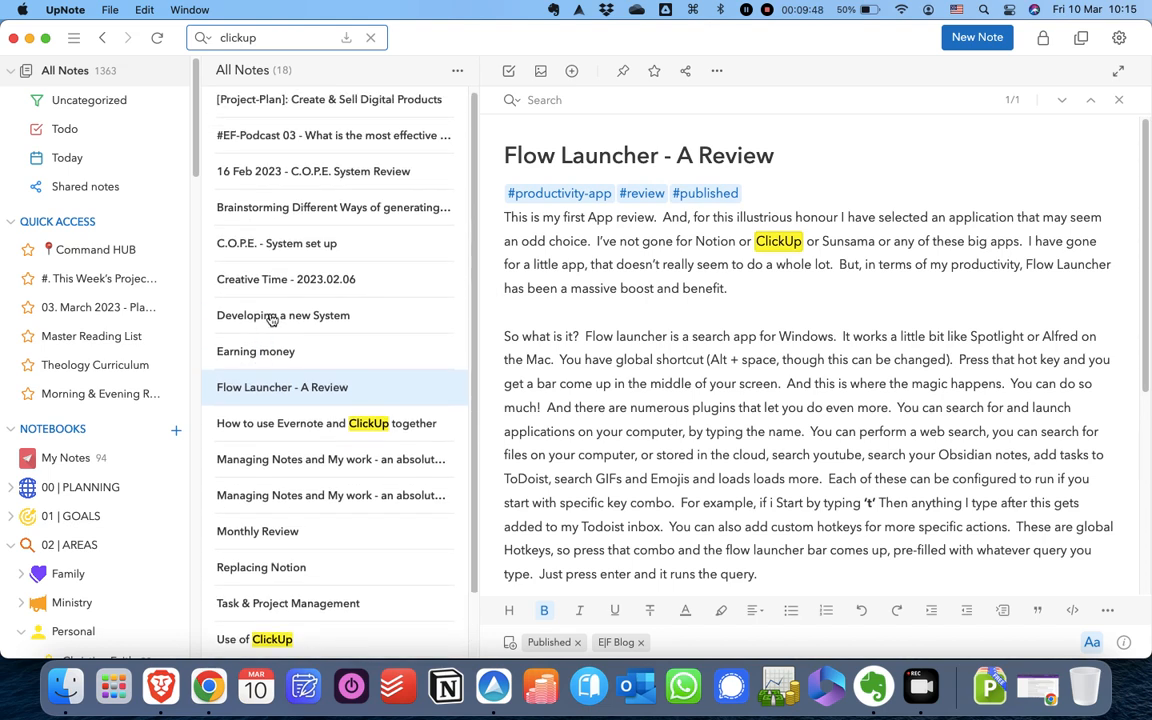
{"action": "left_click", "coordinate": [301, 182]}
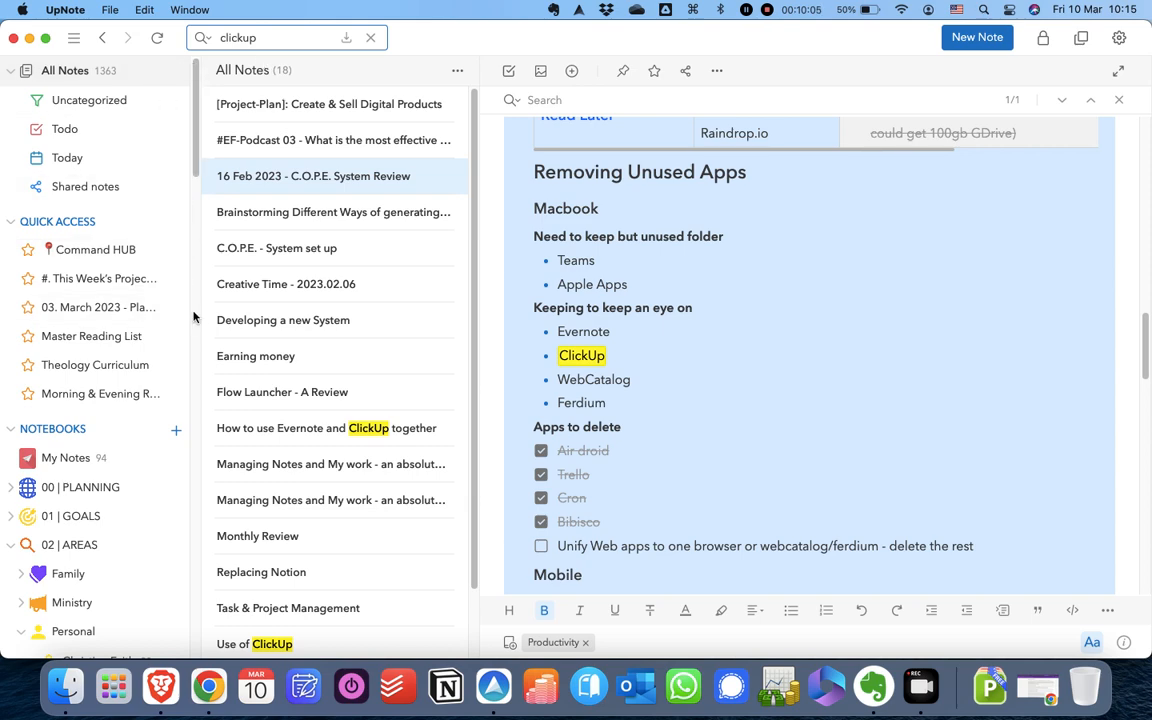
Look through the notebooks and tags listed in the sidebar, and return to its beginning.
{"action": "scroll", "coordinate": [275, 355], "scroll_direction": "down", "scroll_amount": 2}
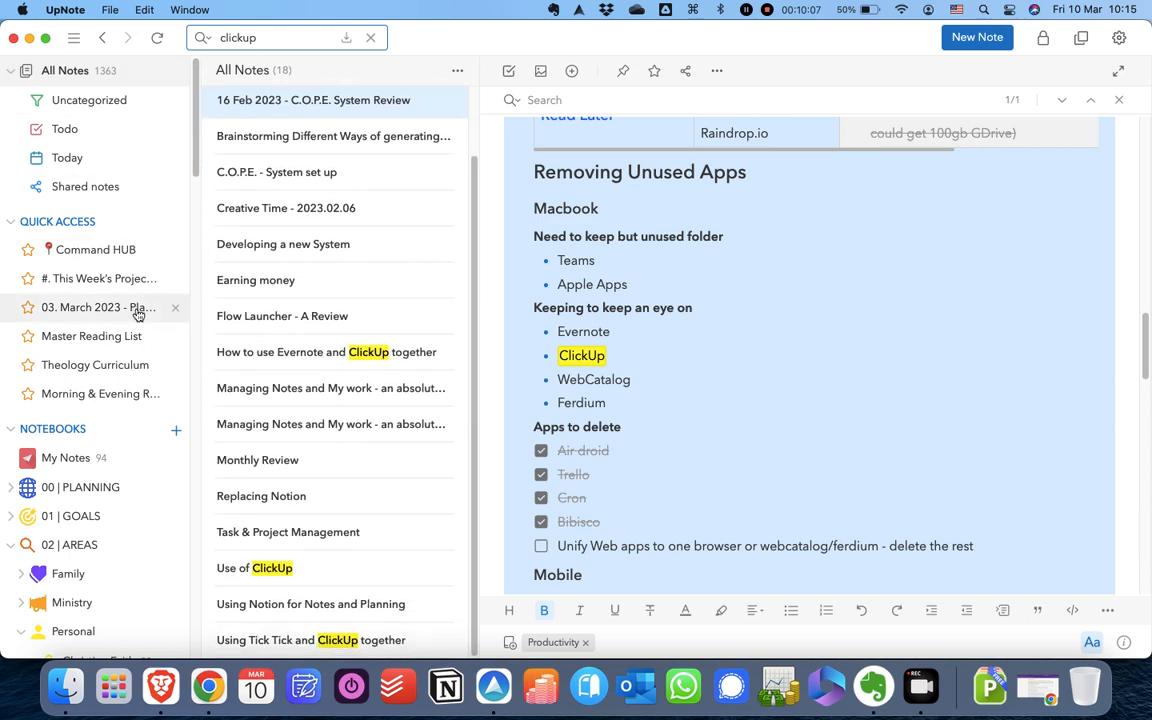
{"action": "scroll", "coordinate": [136, 309], "scroll_direction": "down", "scroll_amount": 10}
{"action": "scroll", "coordinate": [104, 361], "scroll_direction": "down", "scroll_amount": 10}
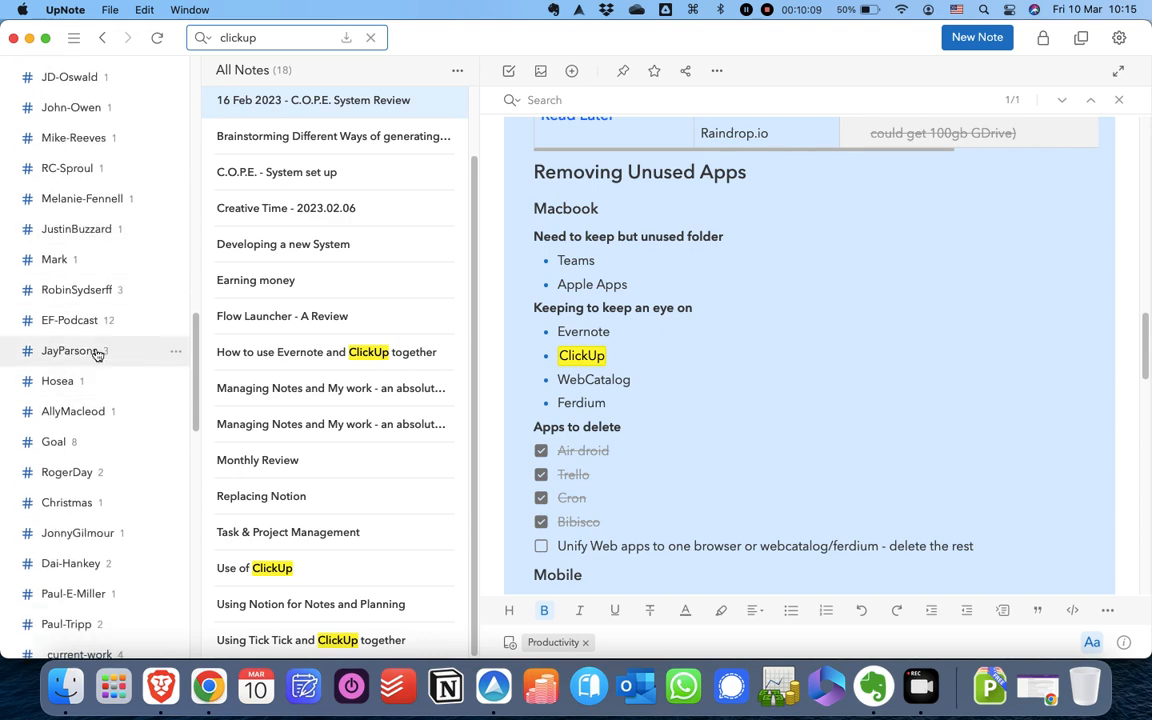
{"action": "scroll", "coordinate": [177, 301], "scroll_direction": "up", "scroll_amount": 10}
{"action": "scroll", "coordinate": [274, 338], "scroll_direction": "up", "scroll_amount": 2}
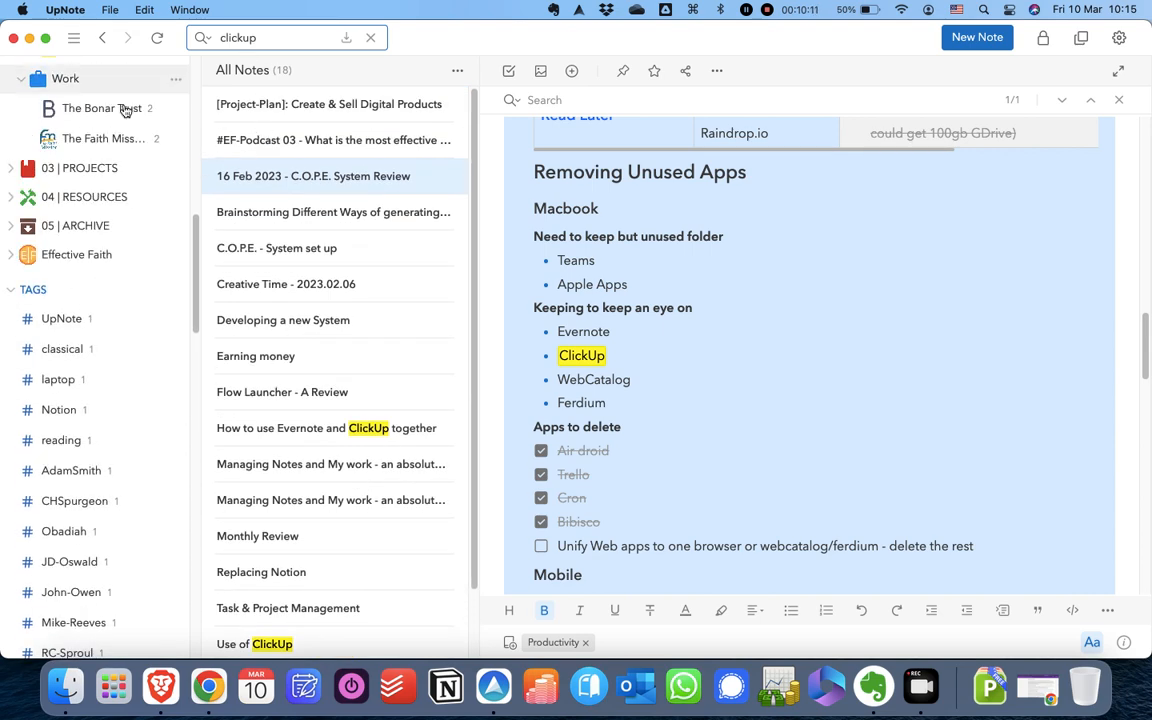
{"action": "scroll", "coordinate": [103, 147], "scroll_direction": "up", "scroll_amount": 15}
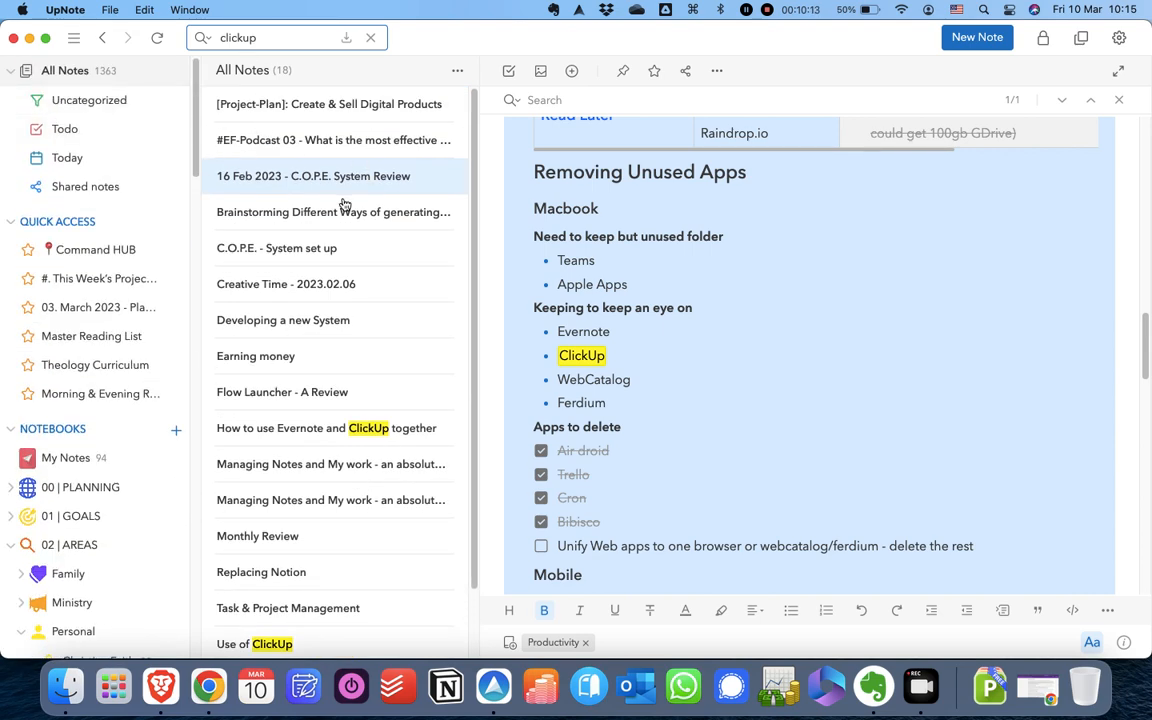
Replace the search with the combined tags "#review #upnote" across all notes.
{"action": "key", "text": "super+a"}
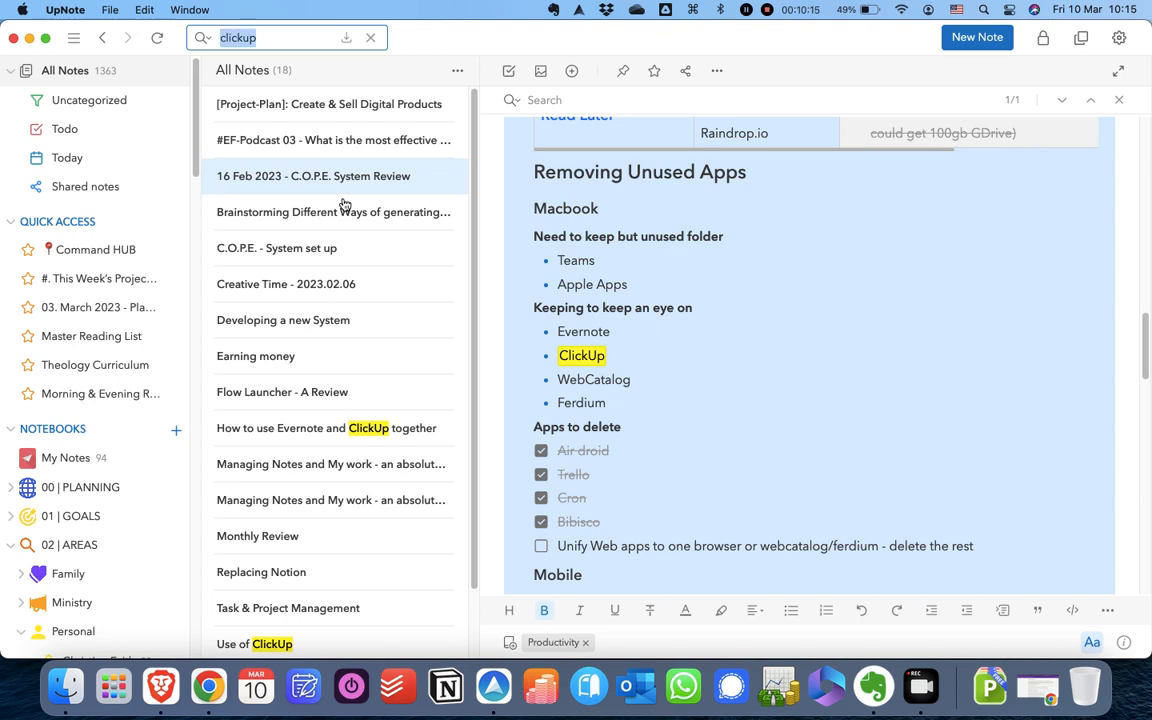
{"action": "type", "text": "#"}
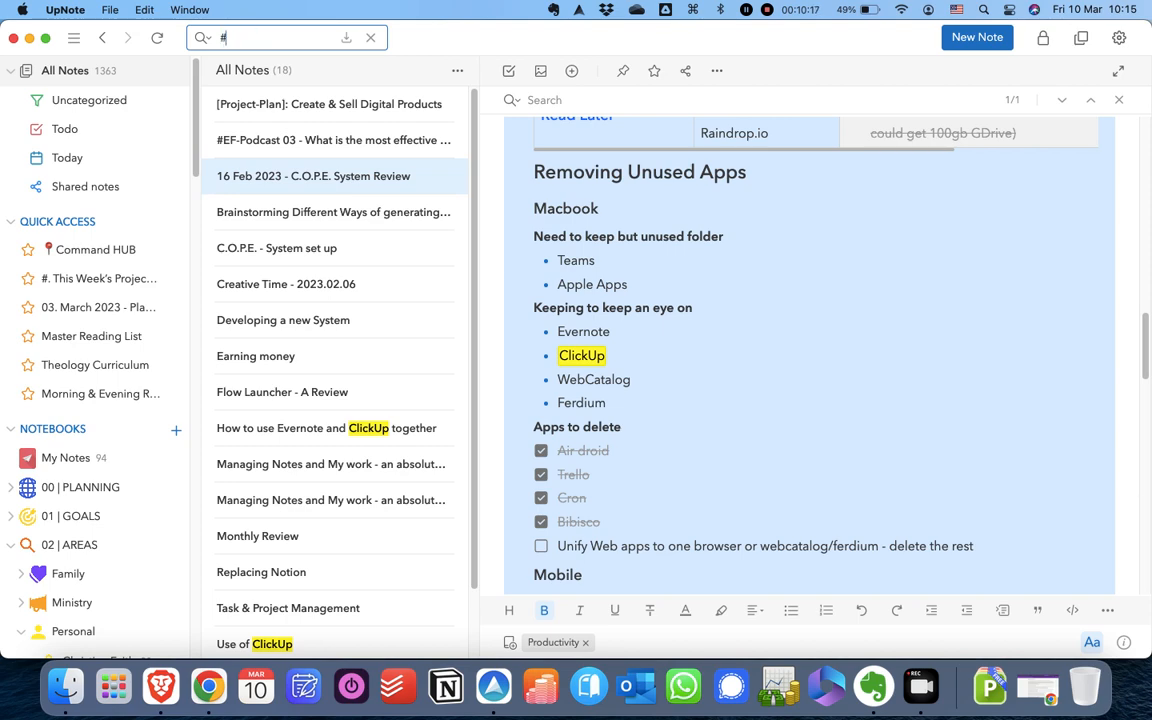
{"action": "type", "text": "review"}
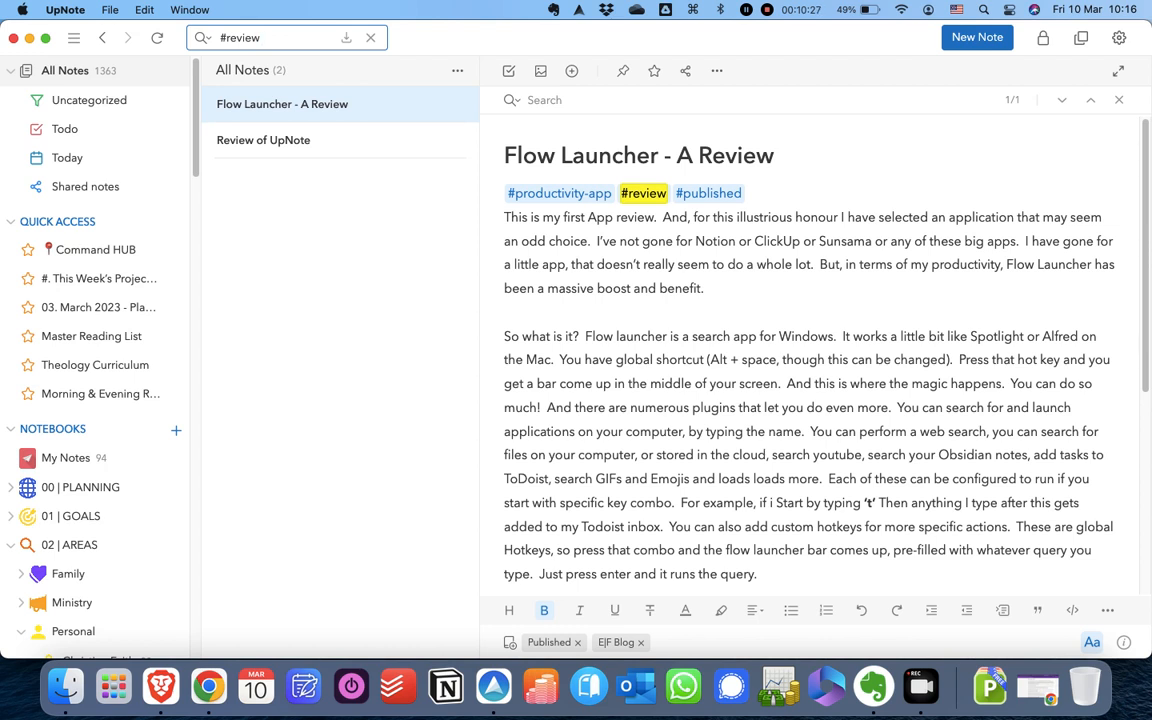
{"action": "type", "text": "#"}
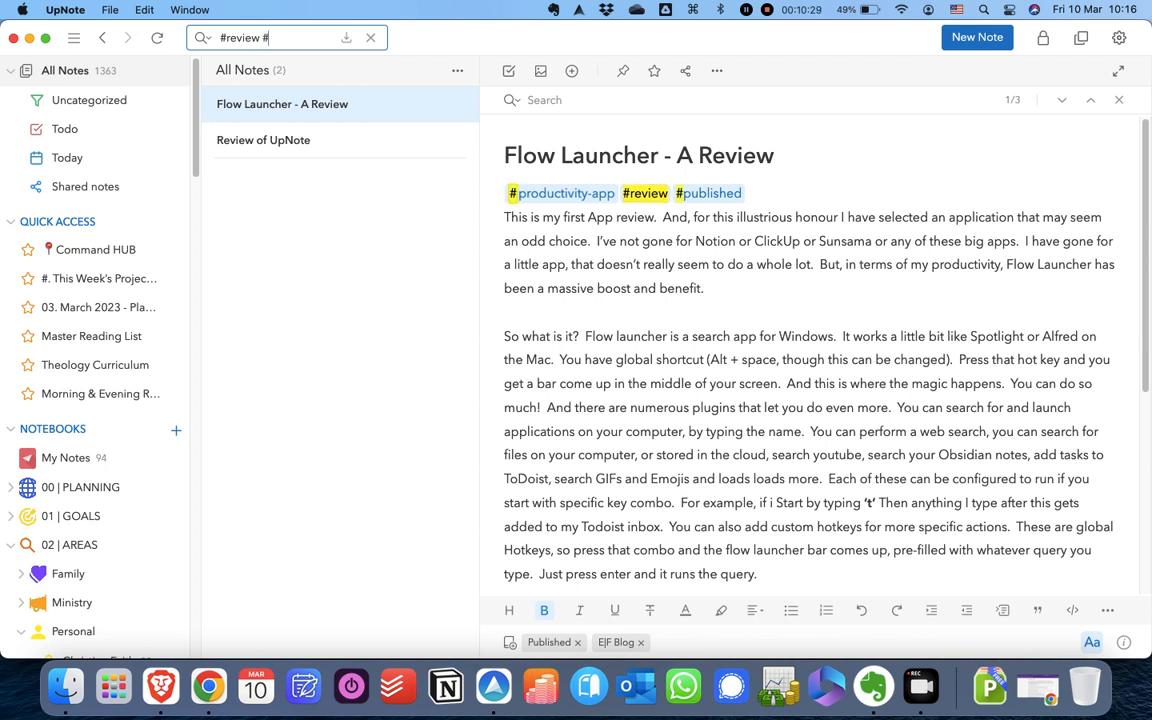
{"action": "type", "text": "upnote"}
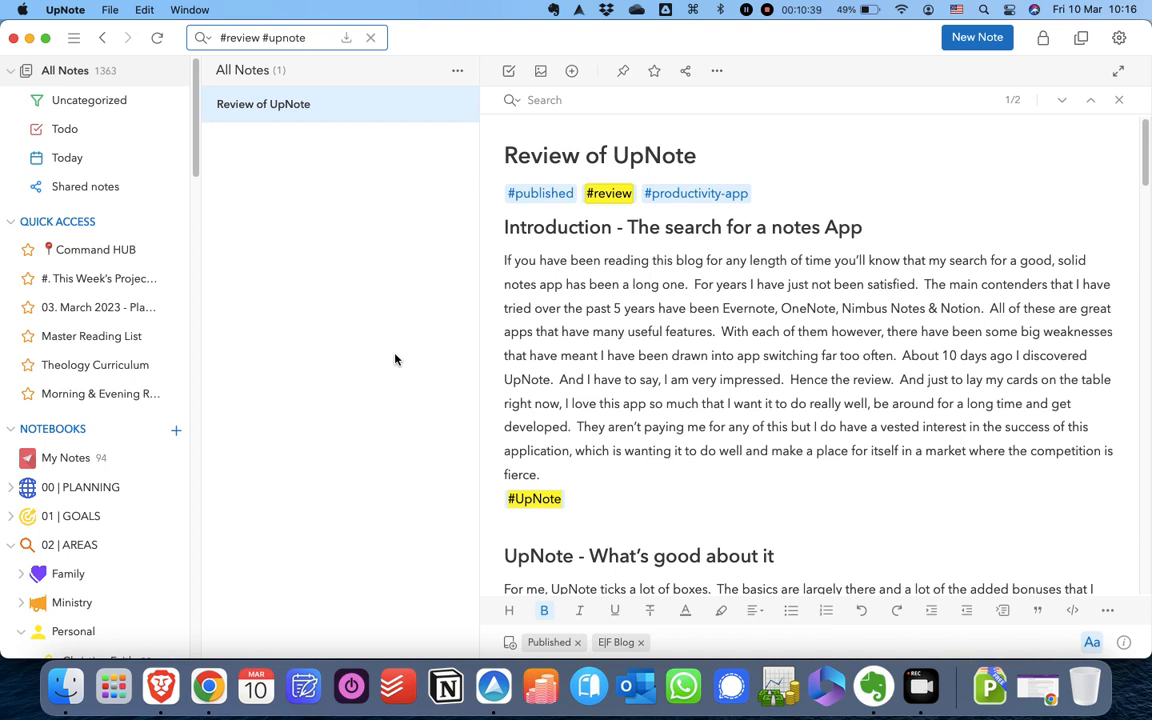
Clear the tag search to list all notes again.
{"action": "key", "text": "BackSpace"}
{"action": "key", "text": "BackSpace"}
{"action": "key", "text": "BackSpace"}
{"action": "key", "text": "BackSpace"}
{"action": "key", "text": "BackSpace"}
{"action": "key", "text": "BackSpace"}
{"action": "key", "text": "BackSpace"}
{"action": "key", "text": "BackSpace"}
{"action": "key", "text": "BackSpace"}
{"action": "key", "text": "BackSpace"}
{"action": "key", "text": "BackSpace"}
{"action": "key", "text": "BackSpace"}
{"action": "key", "text": "BackSpace"}
{"action": "key", "text": "BackSpace"}
{"action": "key", "text": "BackSpace"}
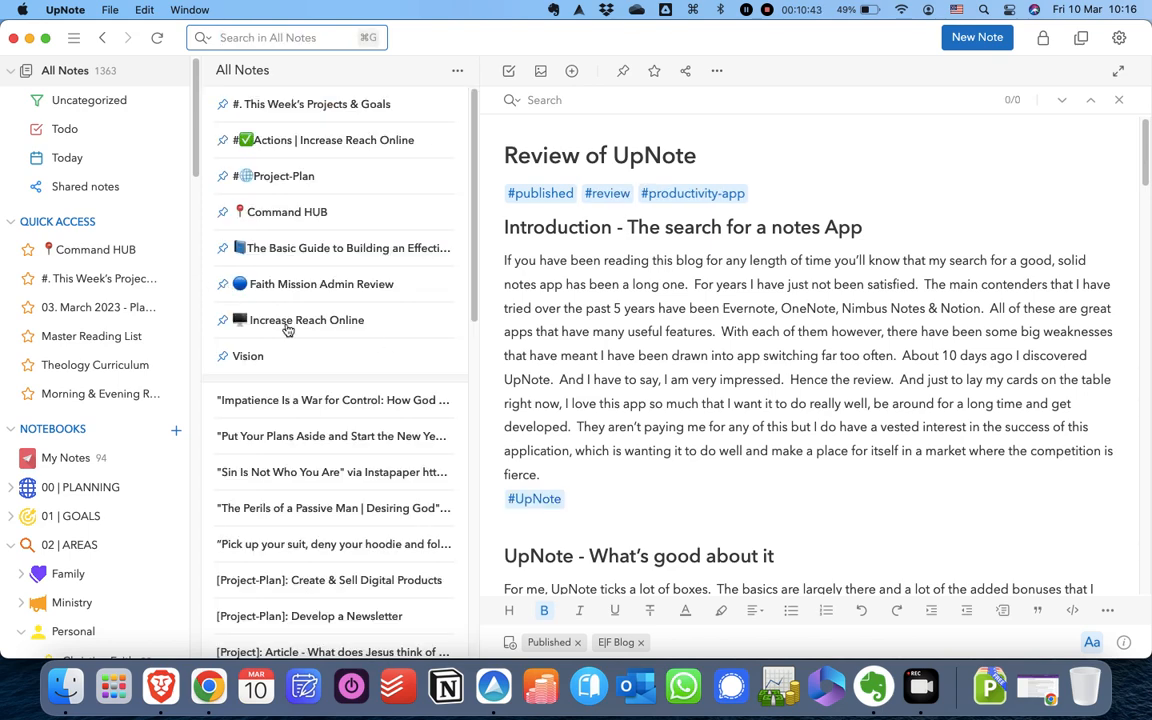
Search the Productivity notebook under 02 | AREAS > Personal for "notion" and look through the matching notes.
{"action": "scroll", "coordinate": [136, 440], "scroll_direction": "down", "scroll_amount": 5}
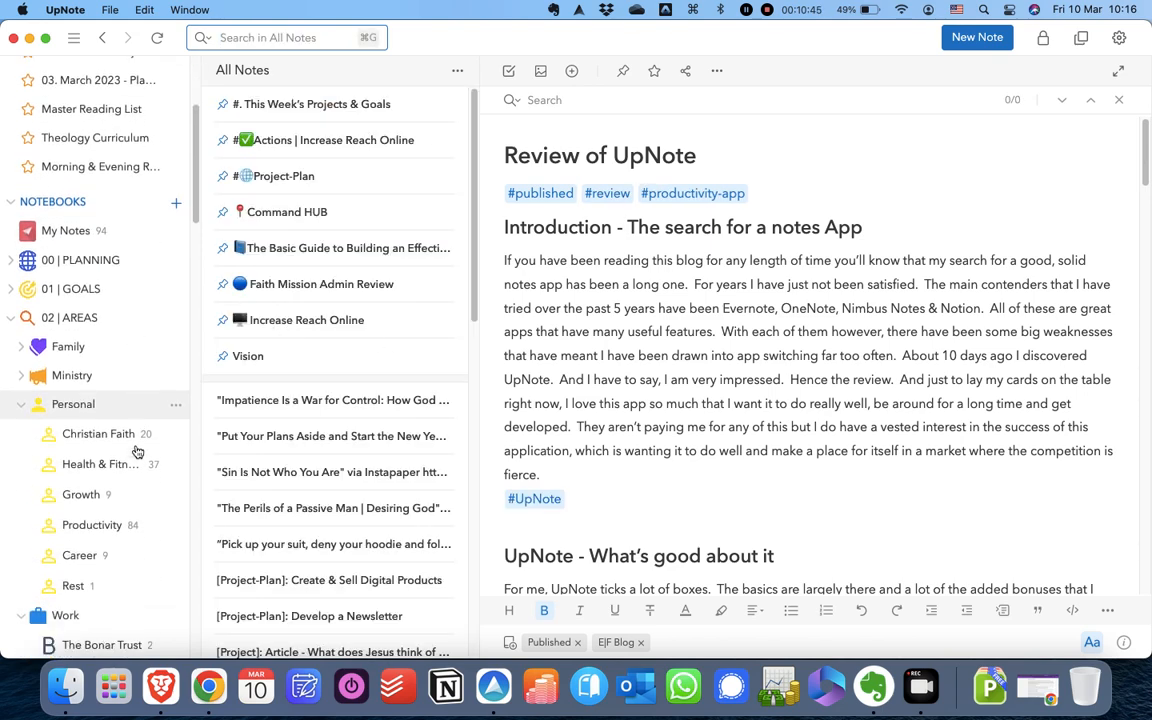
{"action": "left_click", "coordinate": [100, 328]}
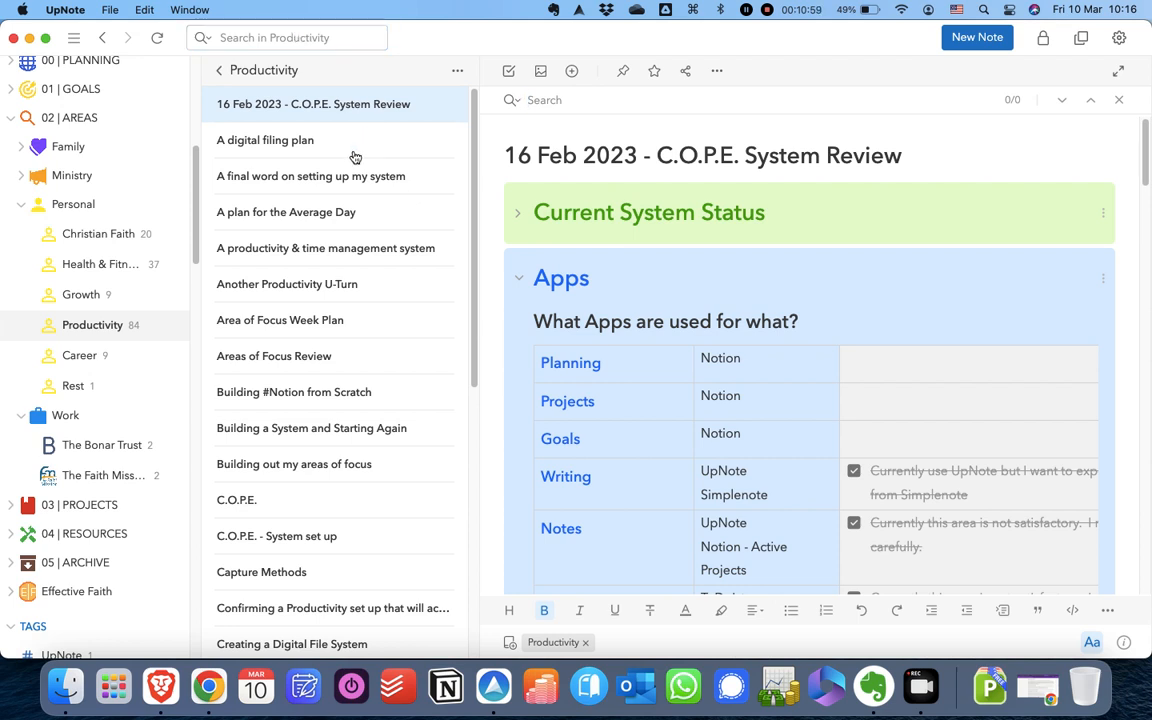
{"action": "left_click", "coordinate": [317, 40]}
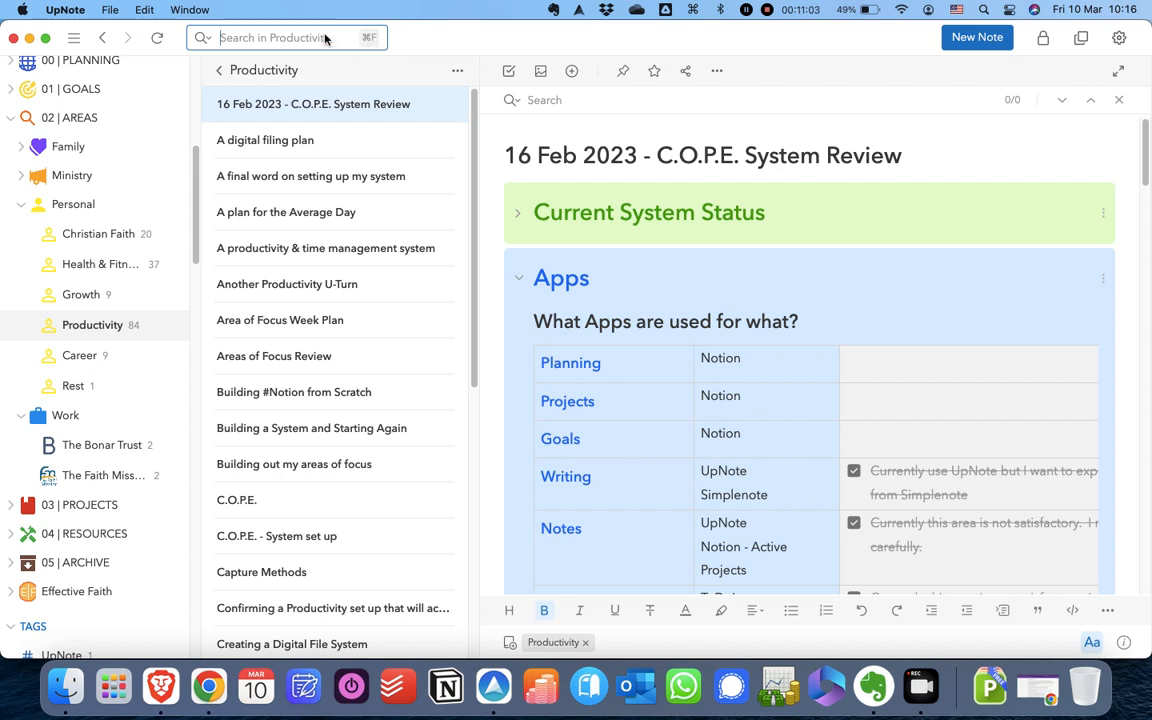
{"action": "type", "text": "notion"}
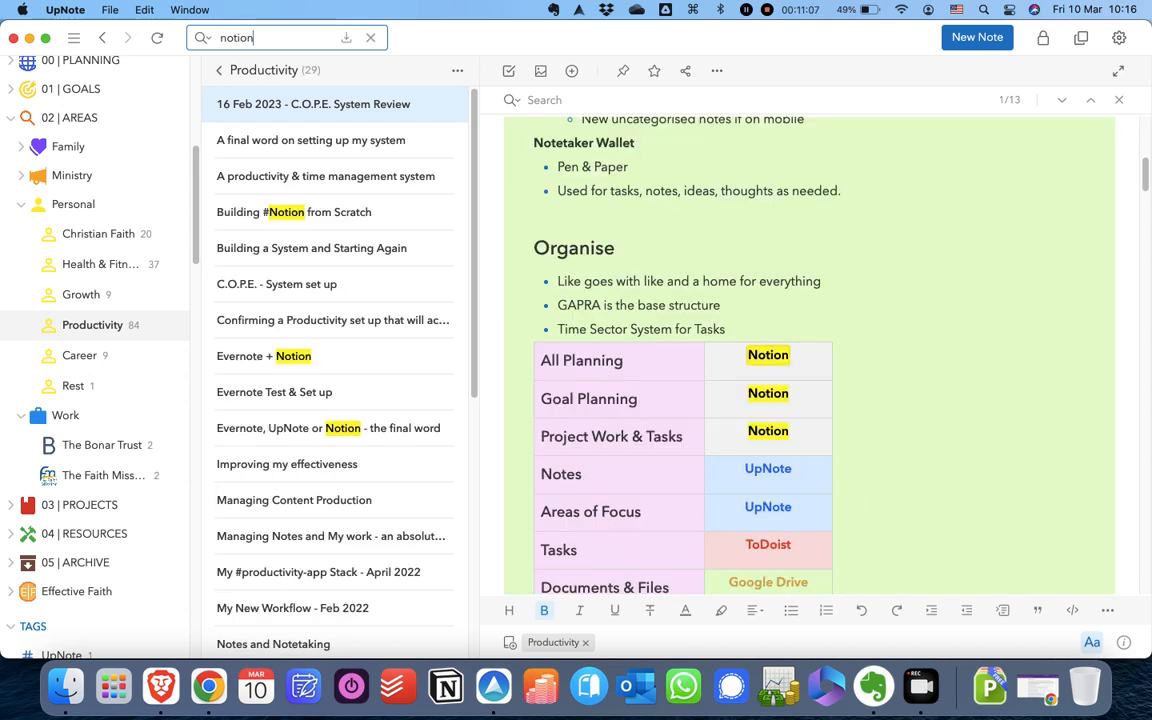
{"action": "scroll", "coordinate": [362, 324], "scroll_direction": "down", "scroll_amount": 5}
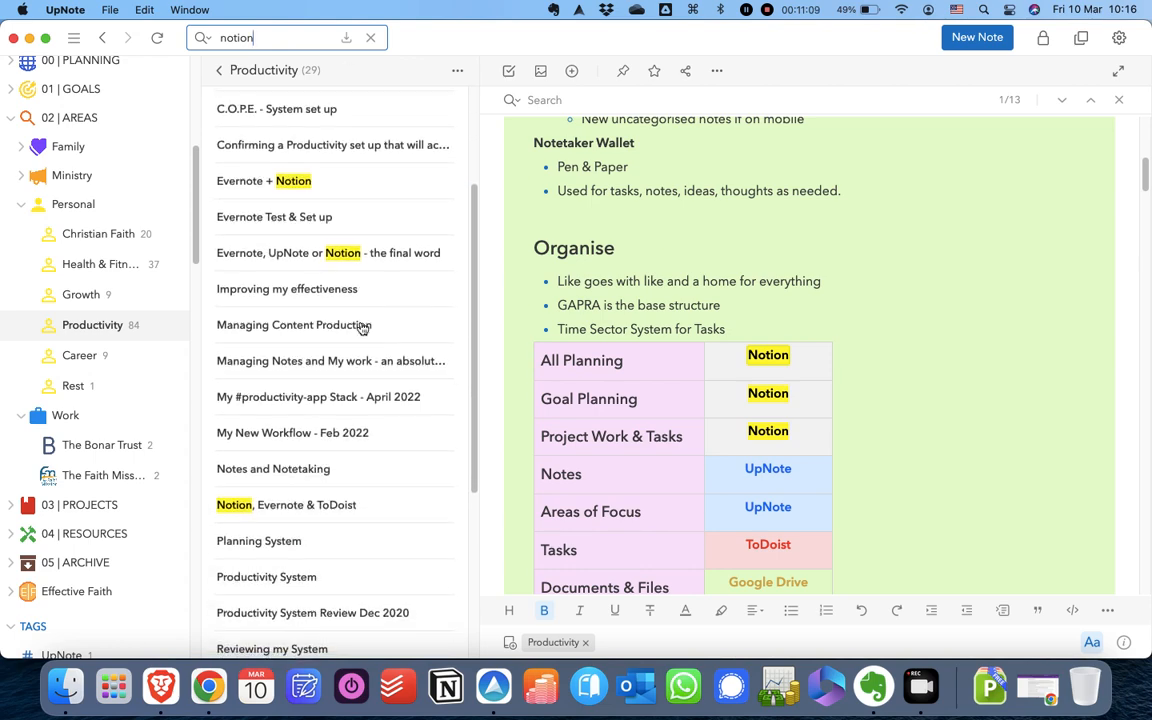
{"action": "scroll", "coordinate": [362, 328], "scroll_direction": "down", "scroll_amount": 8}
{"action": "scroll", "coordinate": [360, 327], "scroll_direction": "up", "scroll_amount": 13}
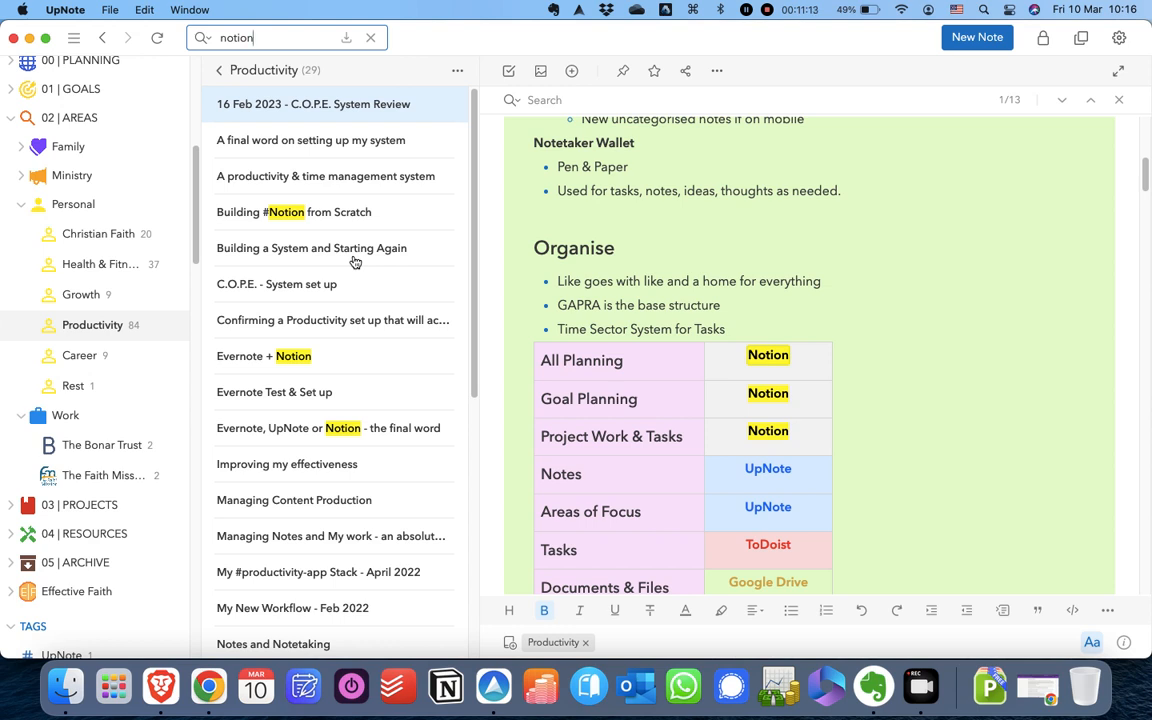
Clear the Productivity notebook's search and return the open C.O.P.E. System Review note to its beginning.
{"action": "key", "text": "BackSpace"}
{"action": "key", "text": "BackSpace"}
{"action": "key", "text": "BackSpace"}
{"action": "key", "text": "BackSpace"}
{"action": "key", "text": "BackSpace"}
{"action": "key", "text": "BackSpace"}
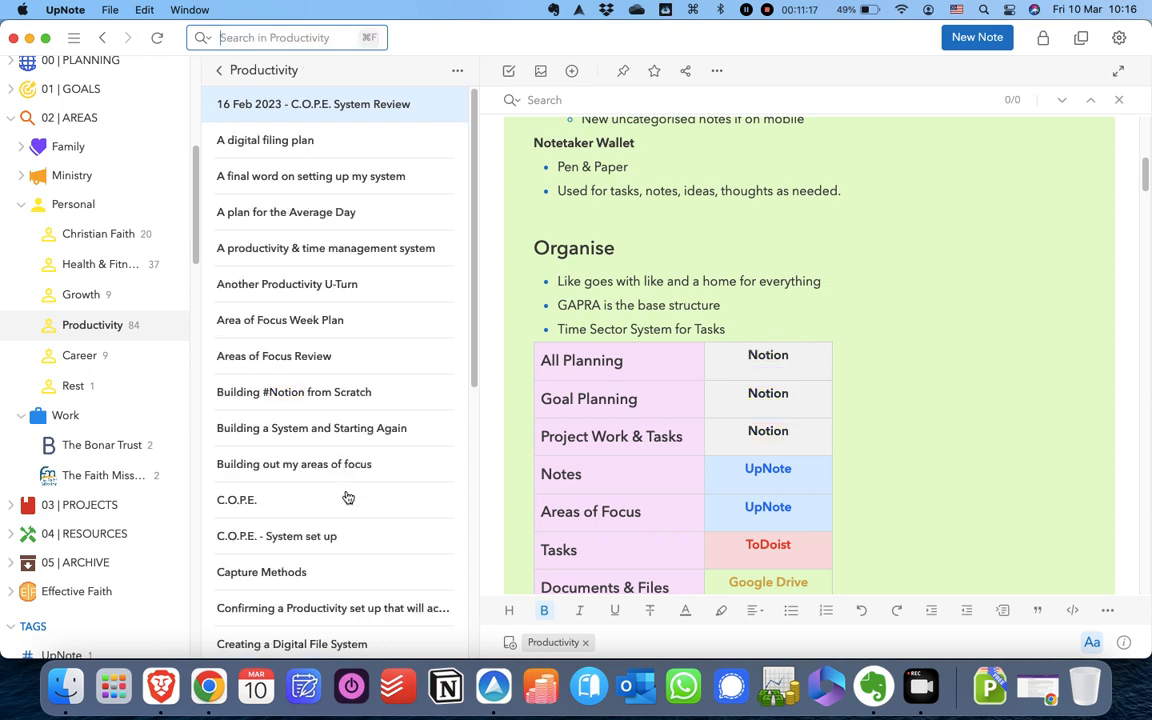
{"action": "scroll", "coordinate": [344, 475], "scroll_direction": "down", "scroll_amount": 1}
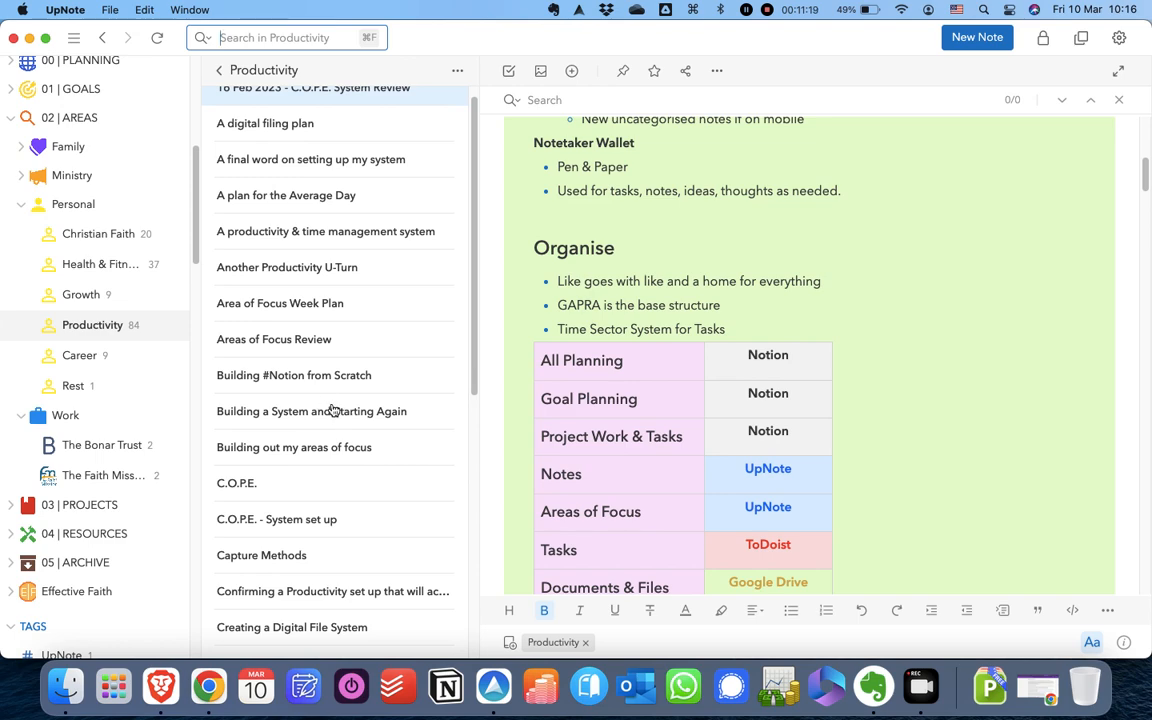
{"action": "scroll", "coordinate": [330, 405], "scroll_direction": "down", "scroll_amount": 5}
{"action": "scroll", "coordinate": [337, 411], "scroll_direction": "up", "scroll_amount": 5}
{"action": "scroll", "coordinate": [696, 341], "scroll_direction": "up", "scroll_amount": 8}
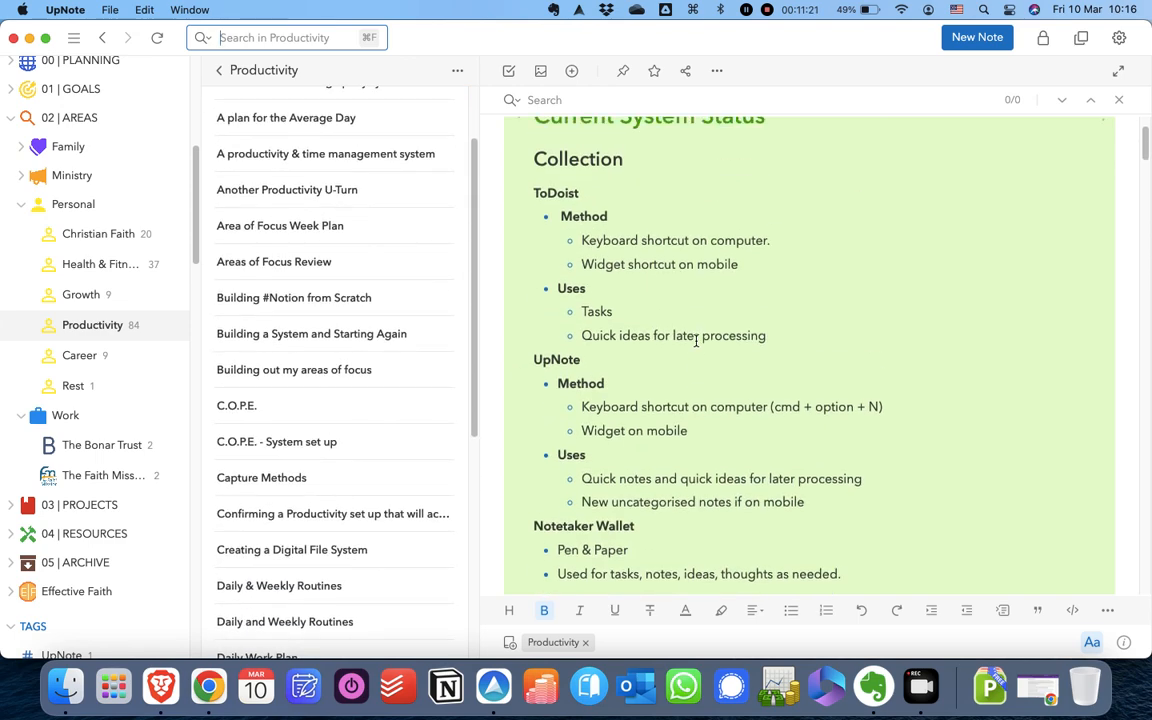
{"action": "scroll", "coordinate": [696, 341], "scroll_direction": "up", "scroll_amount": 3}
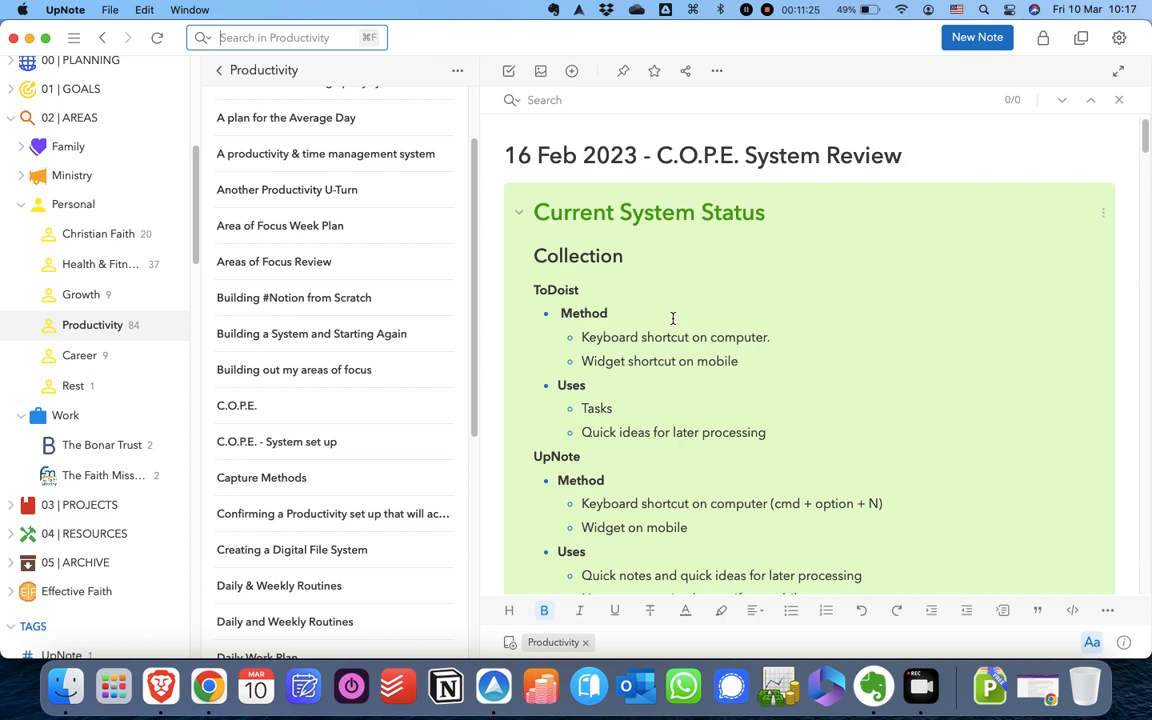
{"action": "scroll", "coordinate": [673, 318], "scroll_direction": "down", "scroll_amount": 1}
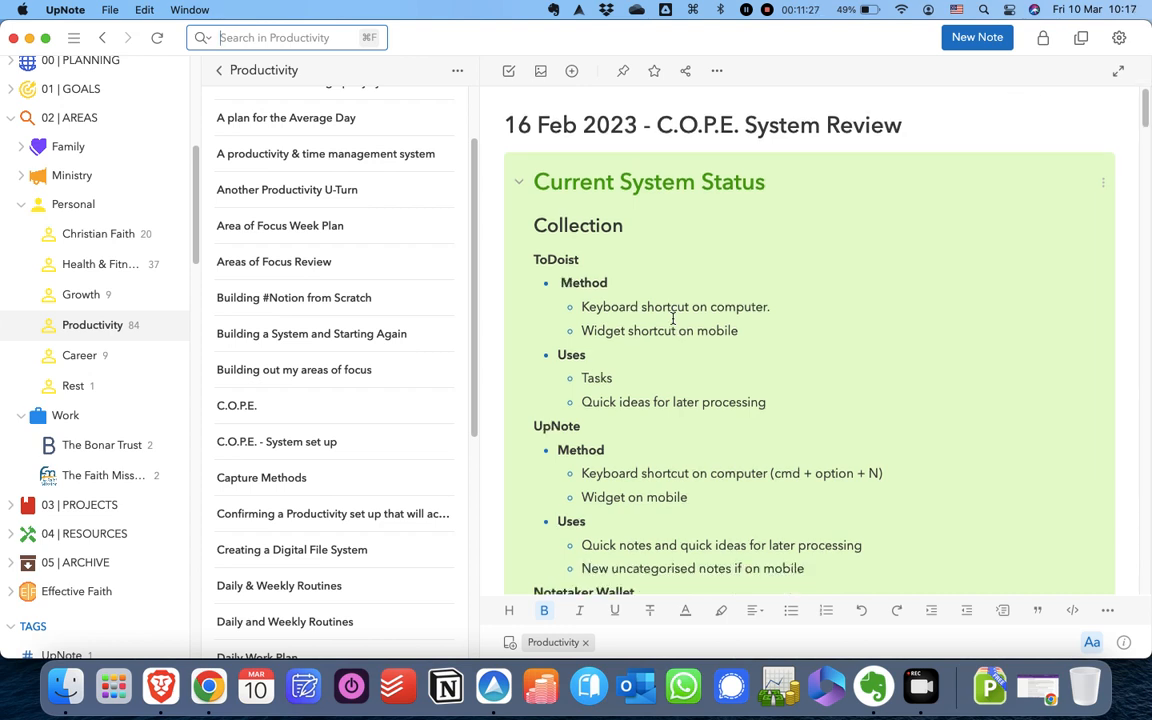
Search within the open C.O.P.E. System Review note for "notion", look through the highlighted matches, and close the in-note search.
{"action": "key", "text": "super+f"}
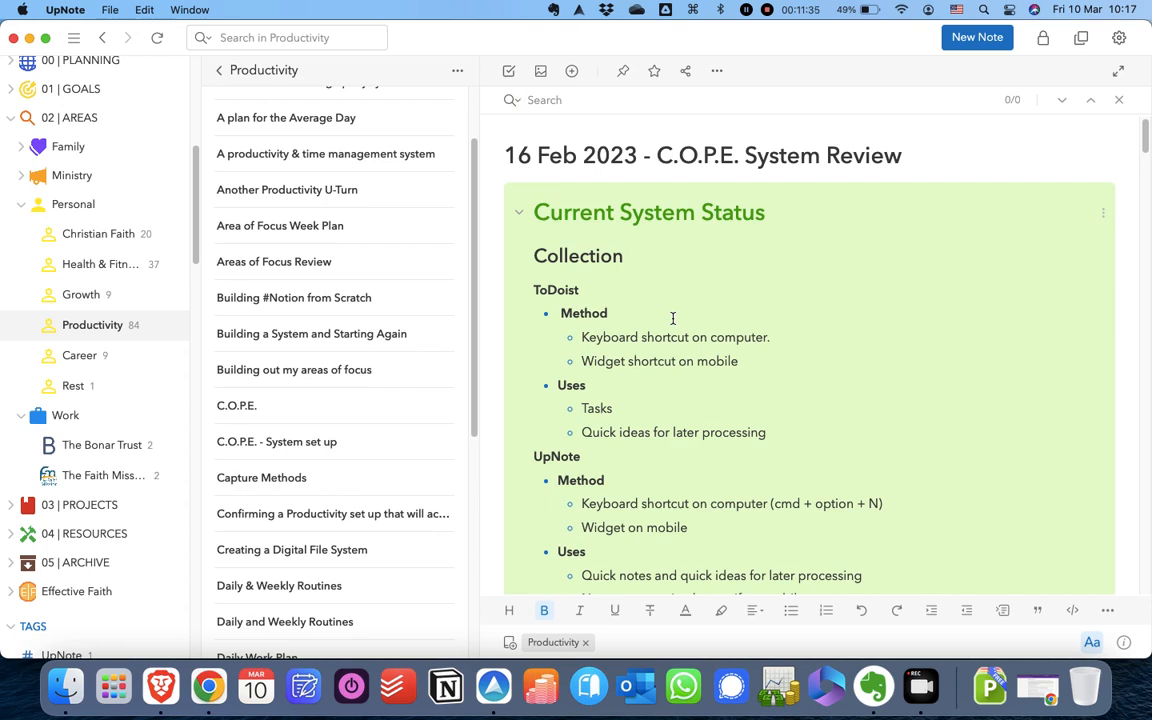
{"action": "type", "text": "notion"}
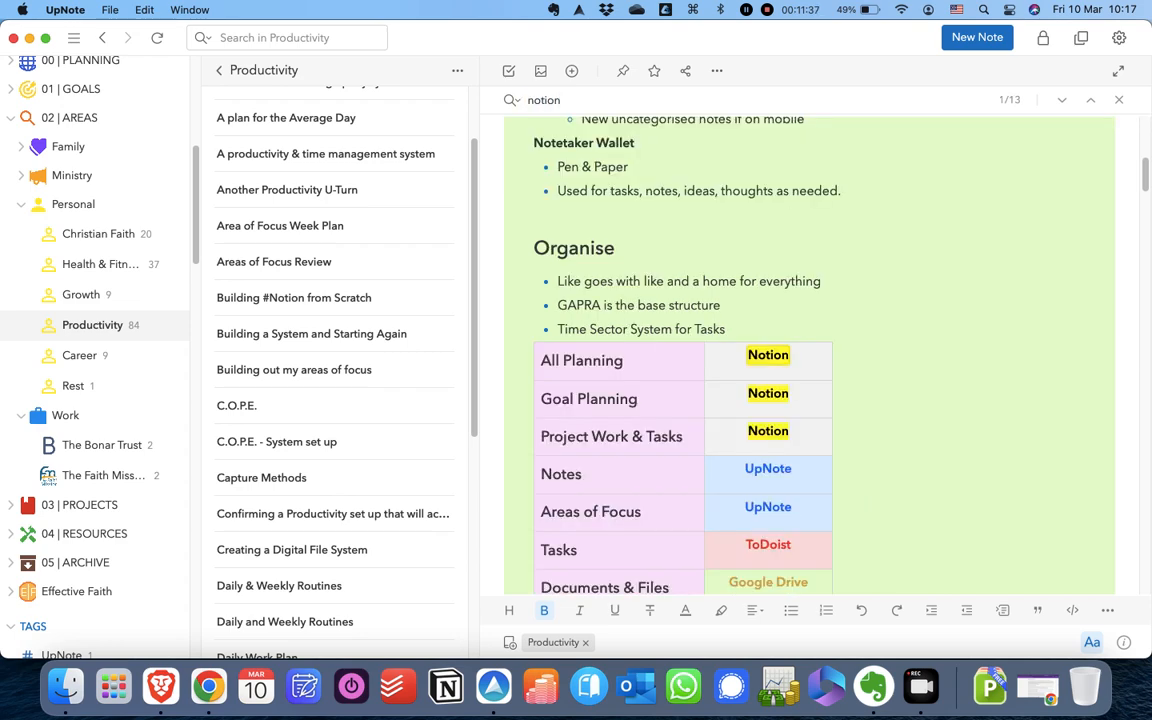
{"action": "scroll", "coordinate": [743, 339], "scroll_direction": "down", "scroll_amount": 3}
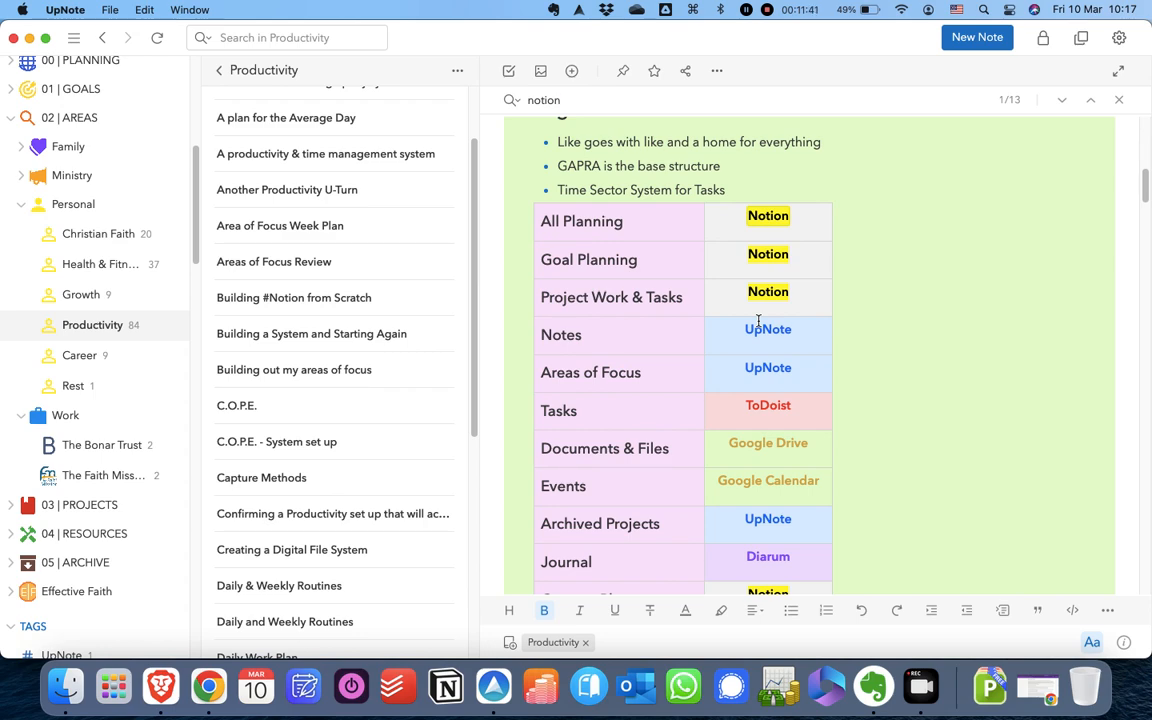
{"action": "scroll", "coordinate": [758, 321], "scroll_direction": "down", "scroll_amount": 3}
{"action": "scroll", "coordinate": [759, 321], "scroll_direction": "up", "scroll_amount": 4}
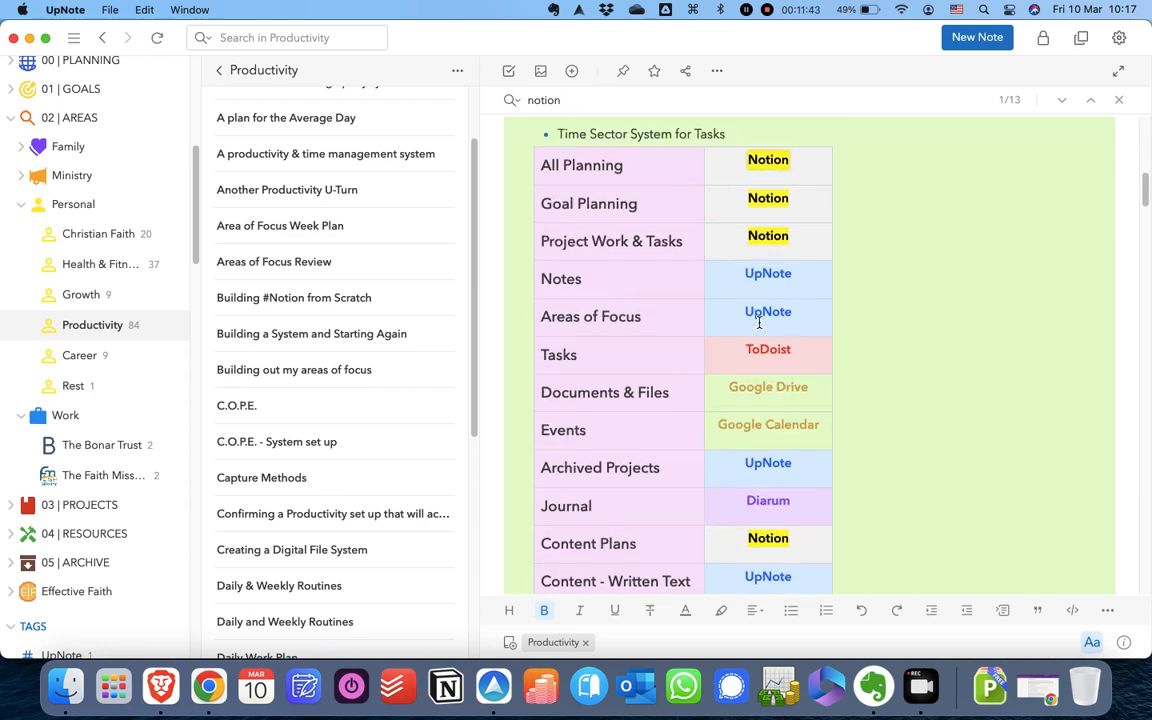
{"action": "scroll", "coordinate": [759, 321], "scroll_direction": "up", "scroll_amount": 10}
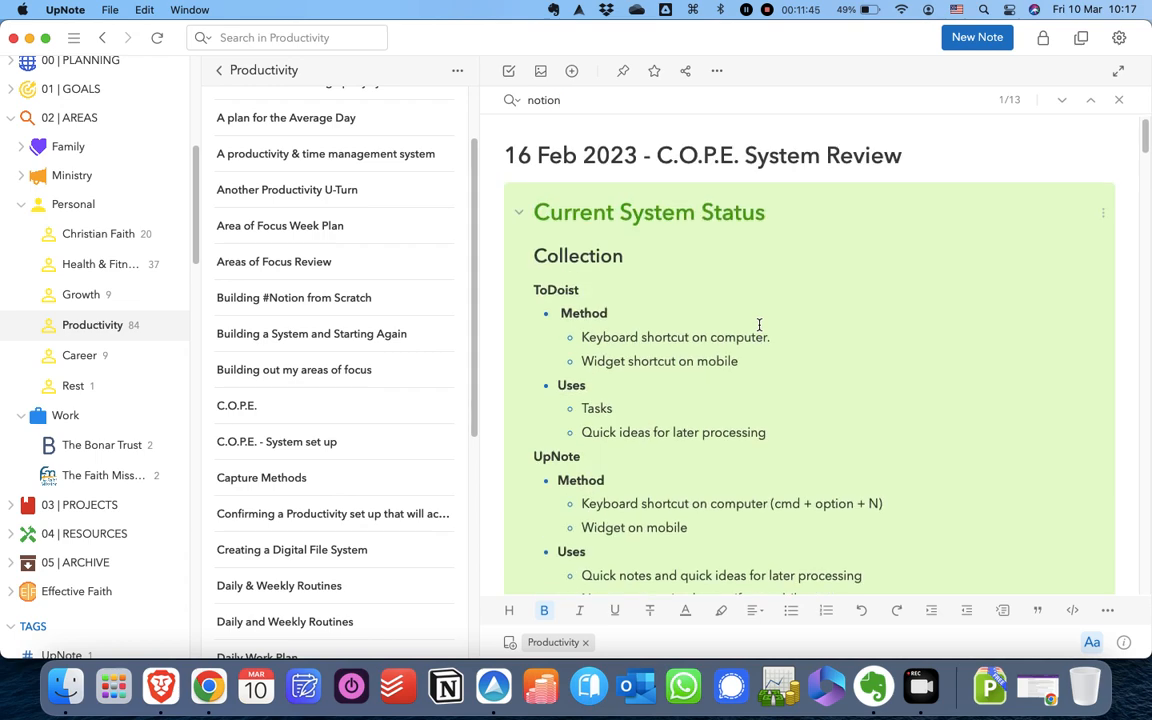
{"action": "left_click", "coordinate": [1120, 102]}
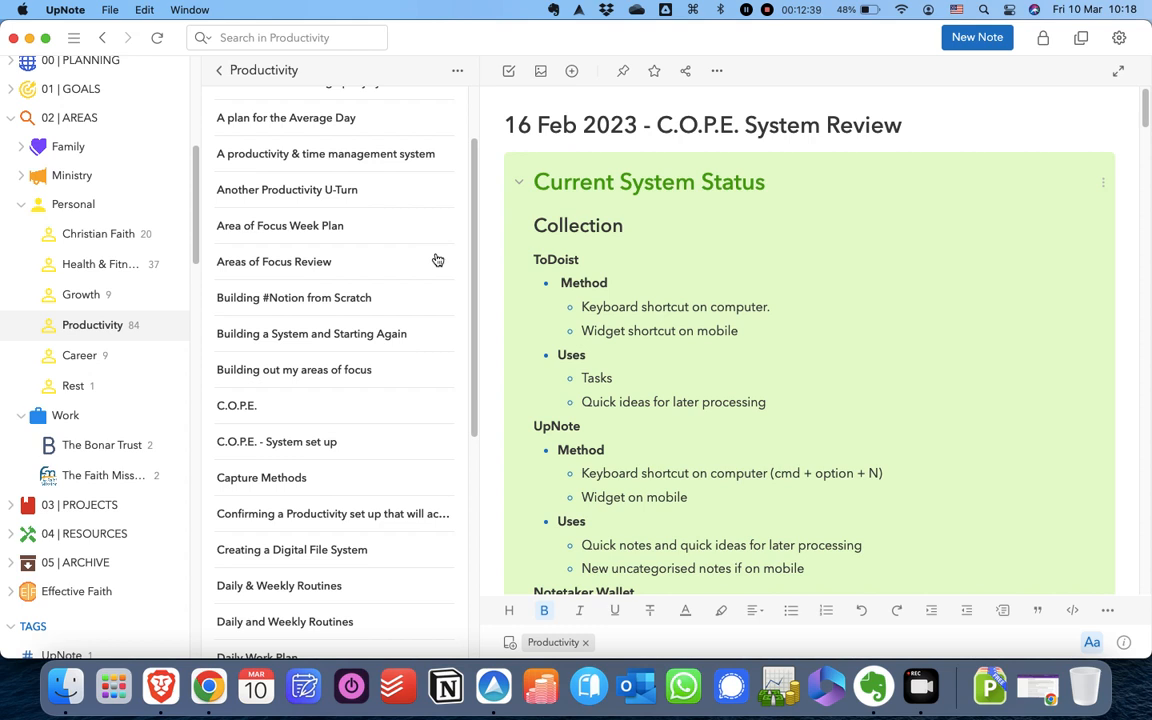
Create a new filter in All Notes of the type "Notes containing words" with the word "UpNote".
{"action": "scroll", "coordinate": [148, 240], "scroll_direction": "up", "scroll_amount": 5}
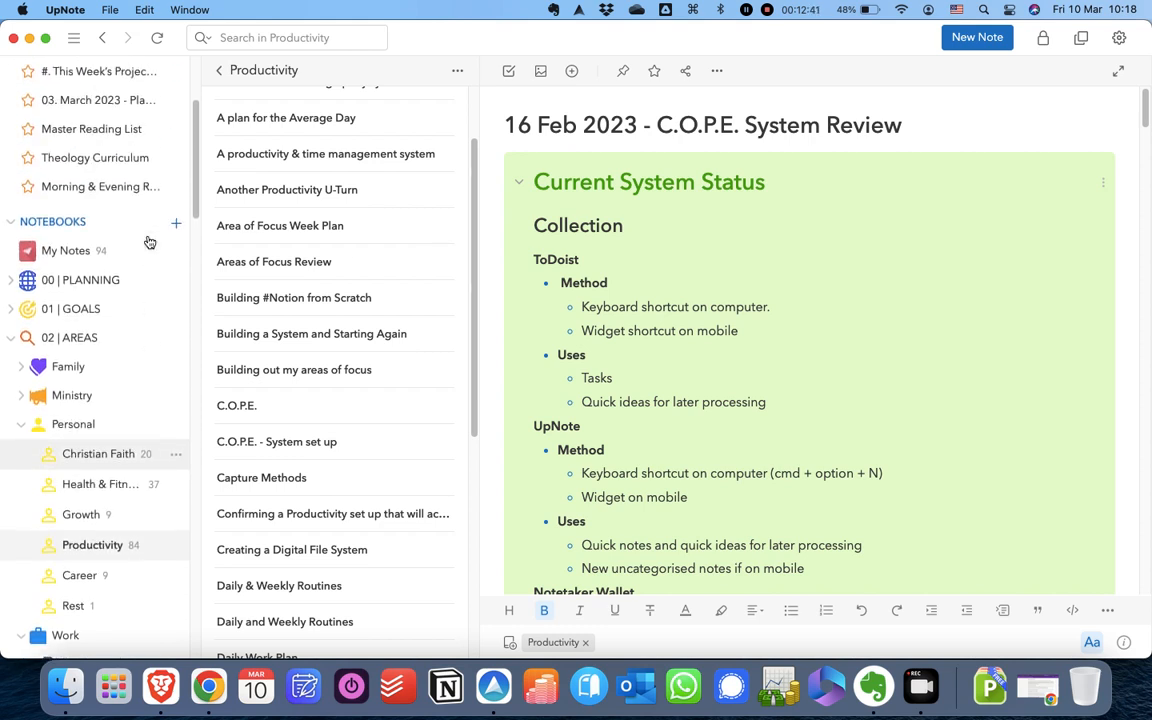
{"action": "scroll", "coordinate": [149, 243], "scroll_direction": "up", "scroll_amount": 5}
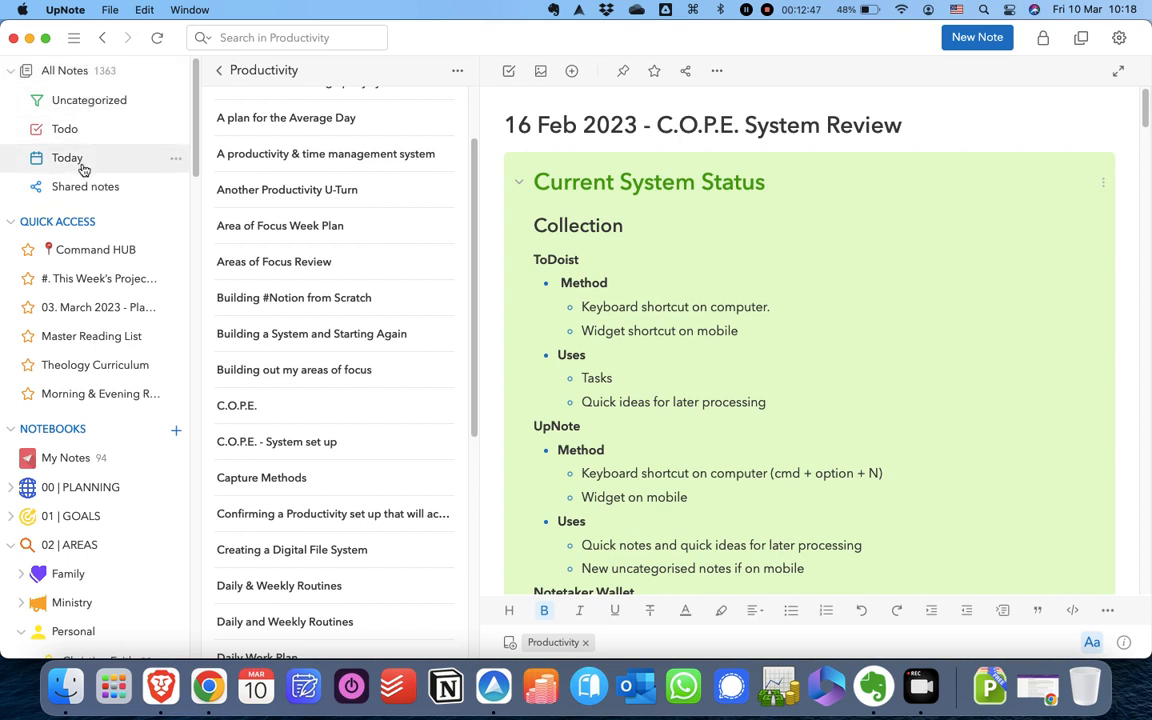
{"action": "left_click", "coordinate": [80, 79]}
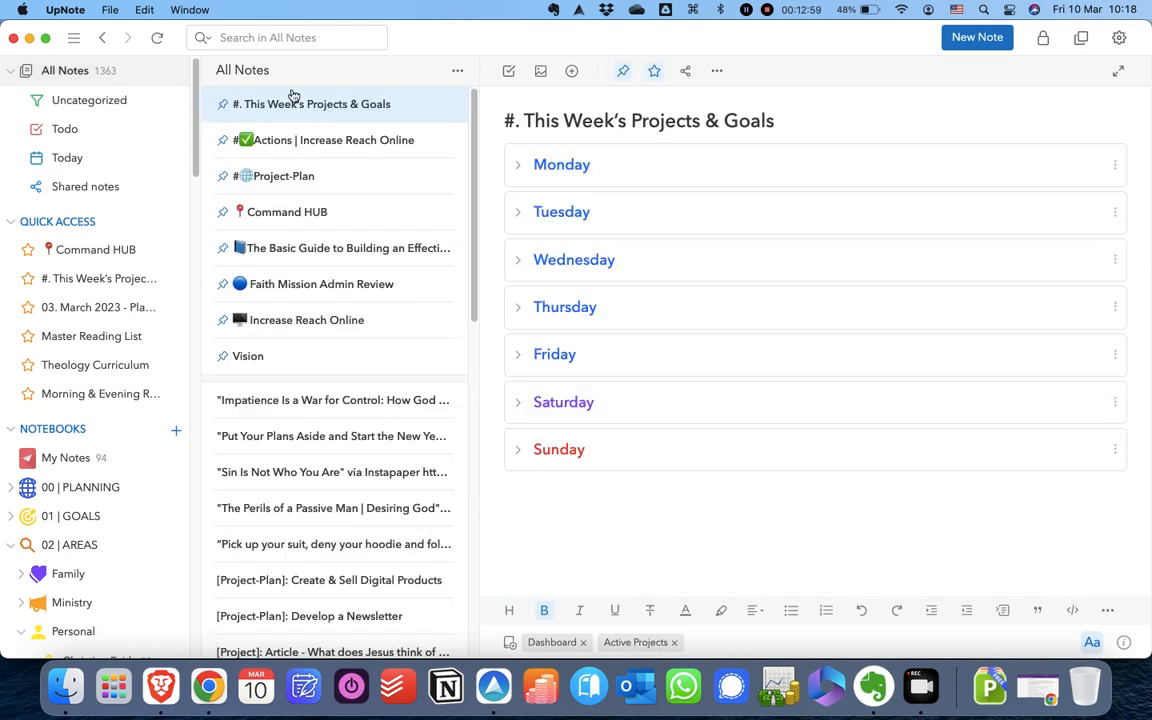
{"action": "left_click", "coordinate": [458, 72]}
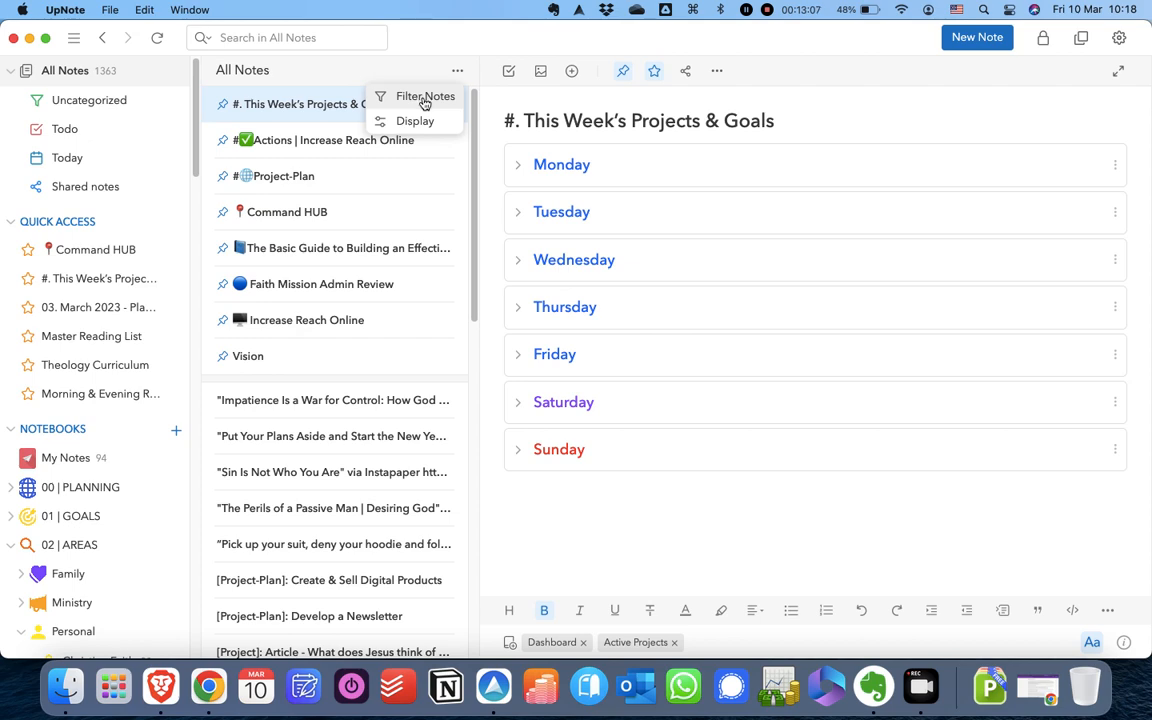
{"action": "left_click", "coordinate": [424, 100]}
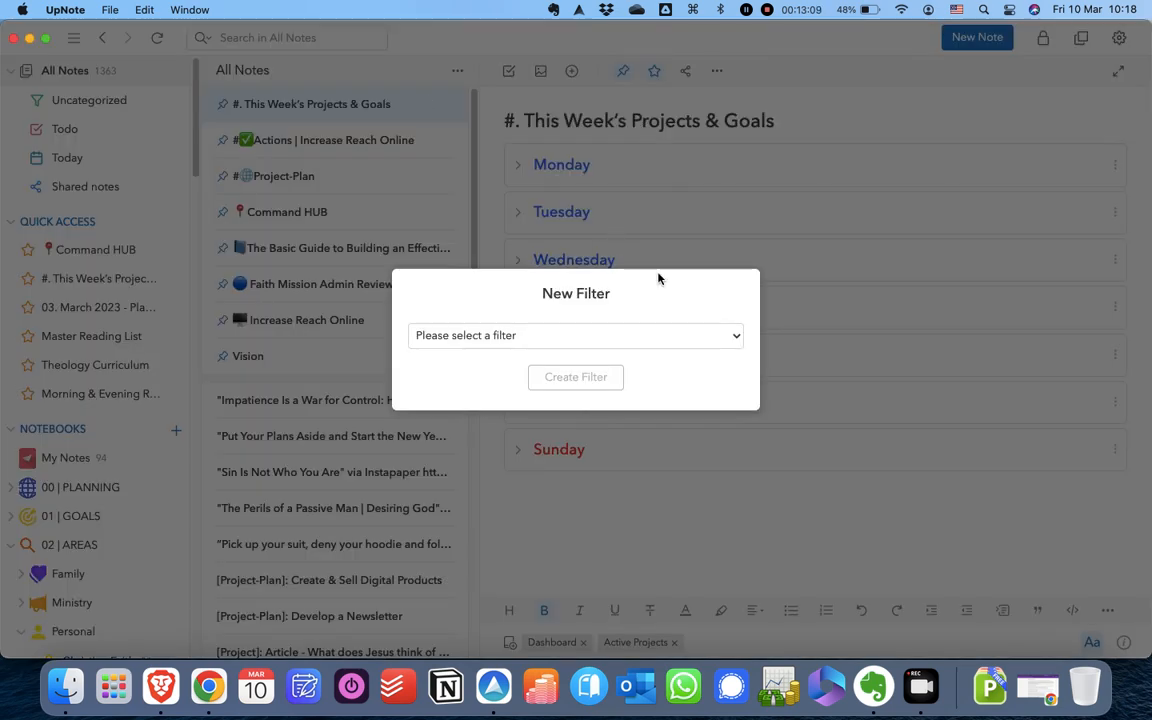
{"action": "left_click", "coordinate": [738, 340]}
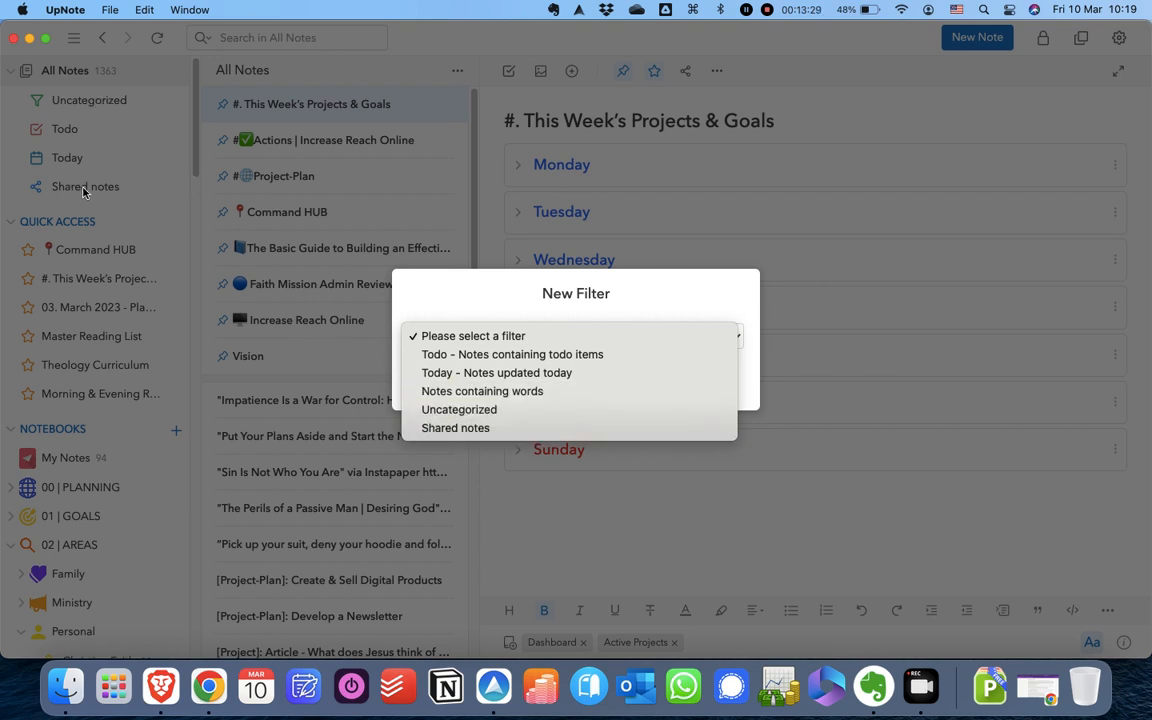
{"action": "left_click", "coordinate": [478, 394]}
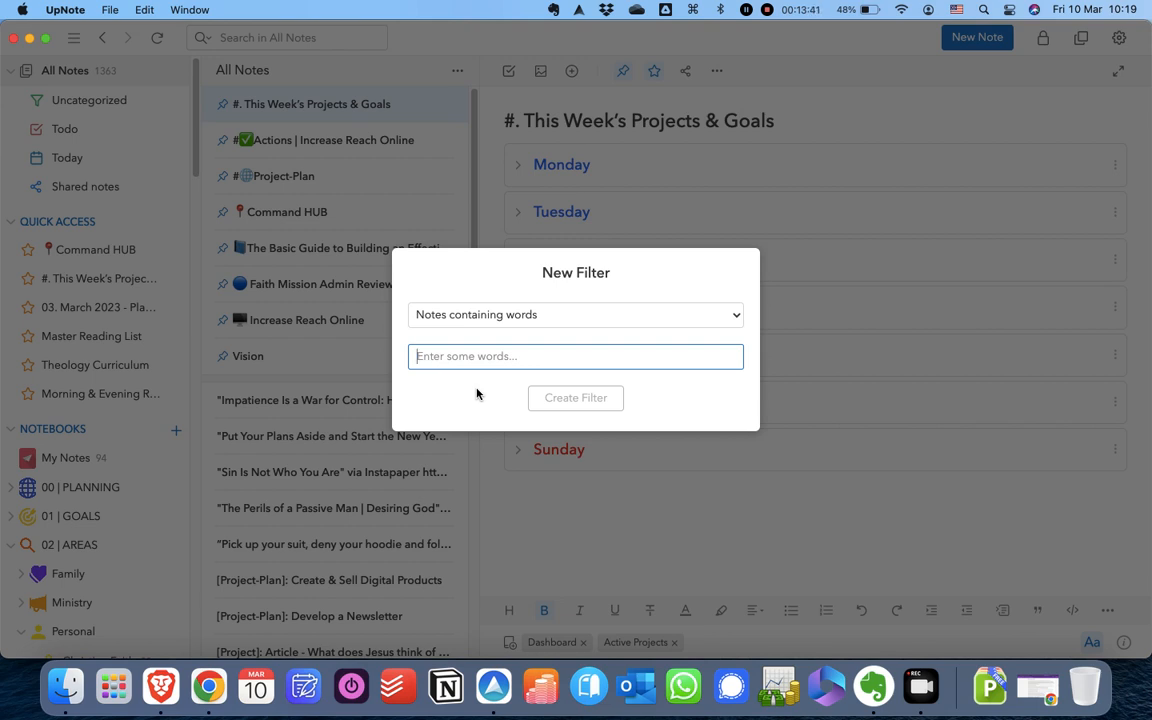
{"action": "type", "text": "UpNote"}
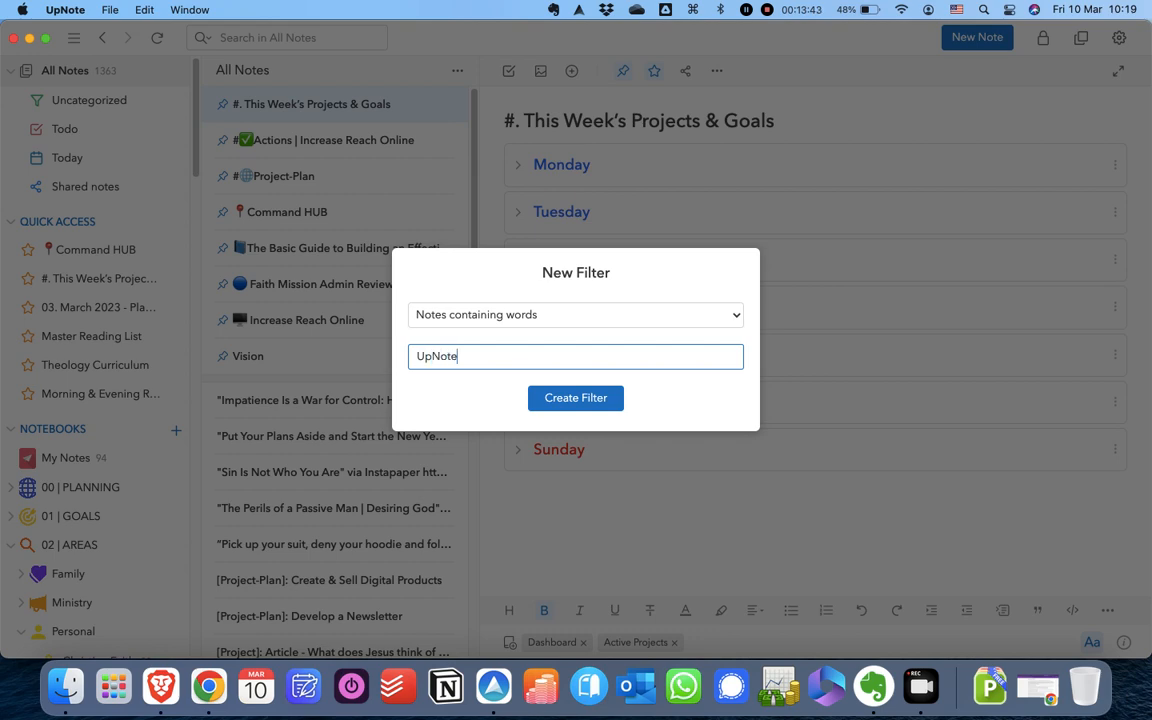
{"action": "left_click", "coordinate": [590, 409]}
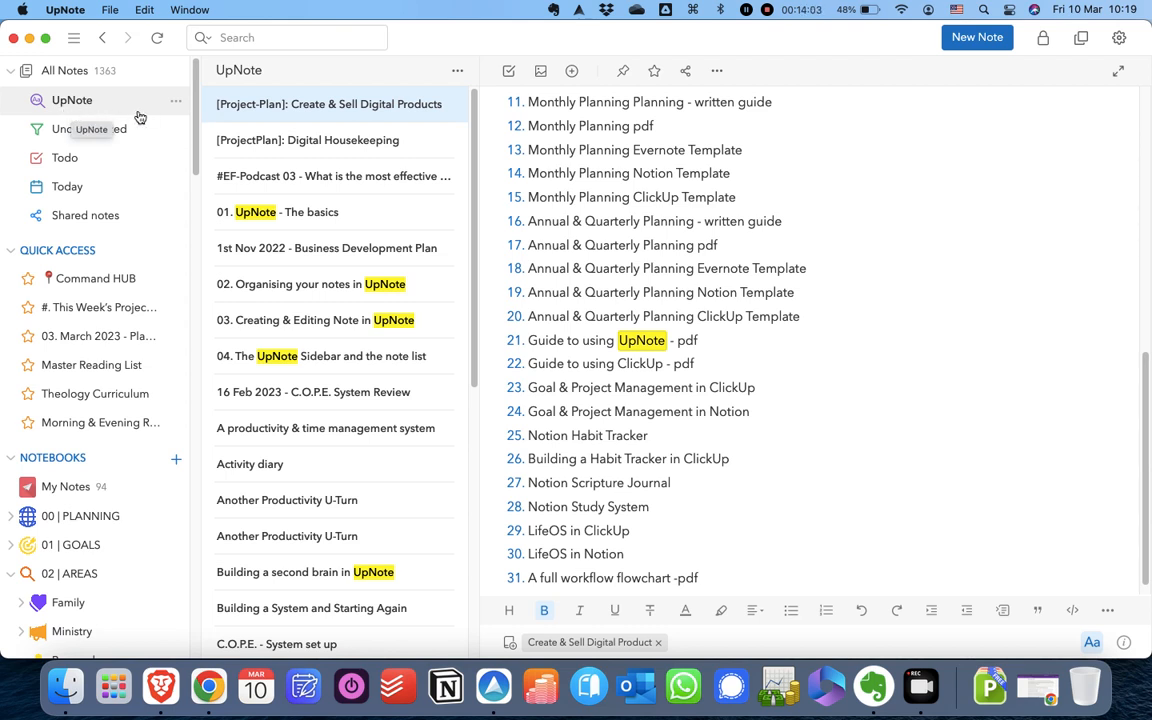
Paste a link to the UpNote filter at the end of the Create & Sell Digital Products note and follow it.
{"action": "left_click", "coordinate": [175, 101]}
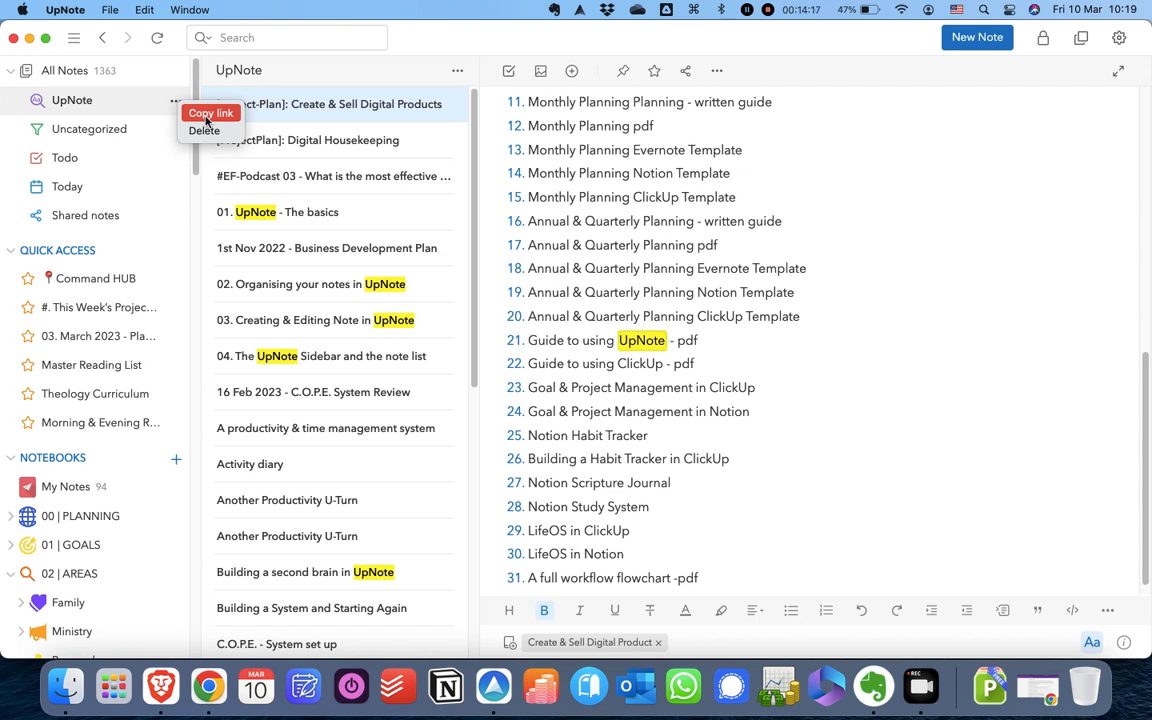
{"action": "left_click", "coordinate": [207, 113]}
{"action": "scroll", "coordinate": [717, 450], "scroll_direction": "down", "scroll_amount": 1}
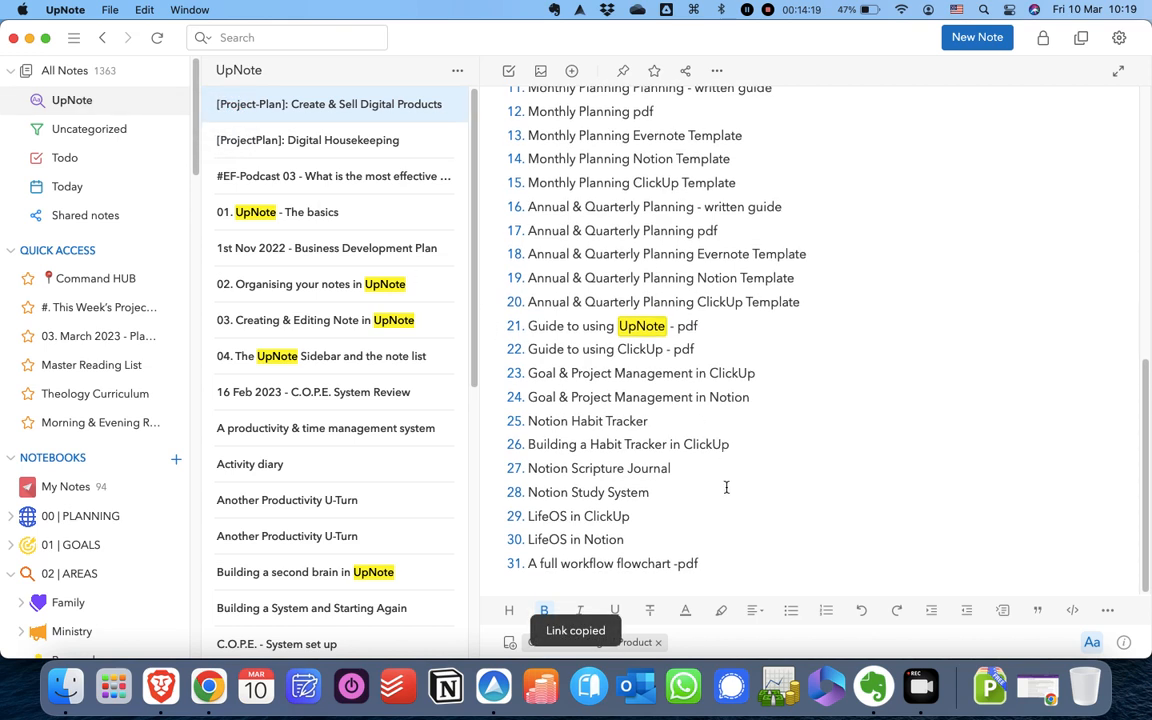
{"action": "left_click", "coordinate": [730, 570]}
{"action": "scroll", "coordinate": [730, 570], "scroll_direction": "down", "scroll_amount": 2}
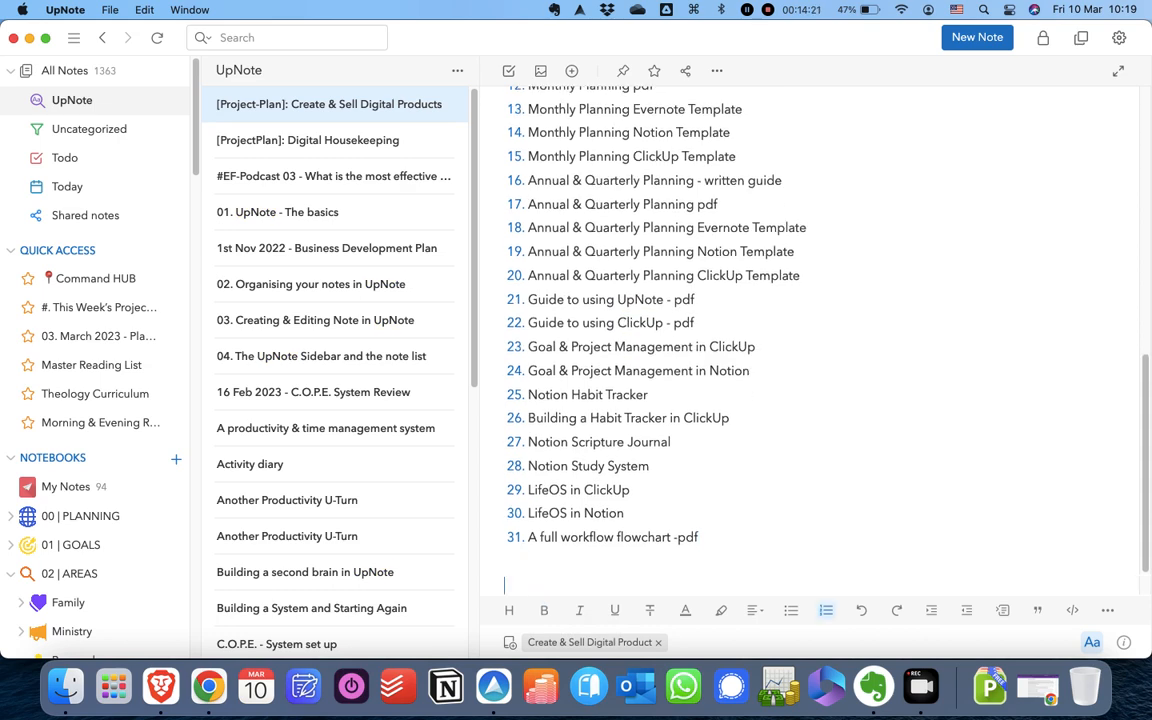
{"action": "key", "text": "super+v"}
{"action": "scroll", "coordinate": [700, 505], "scroll_direction": "down", "scroll_amount": 2}
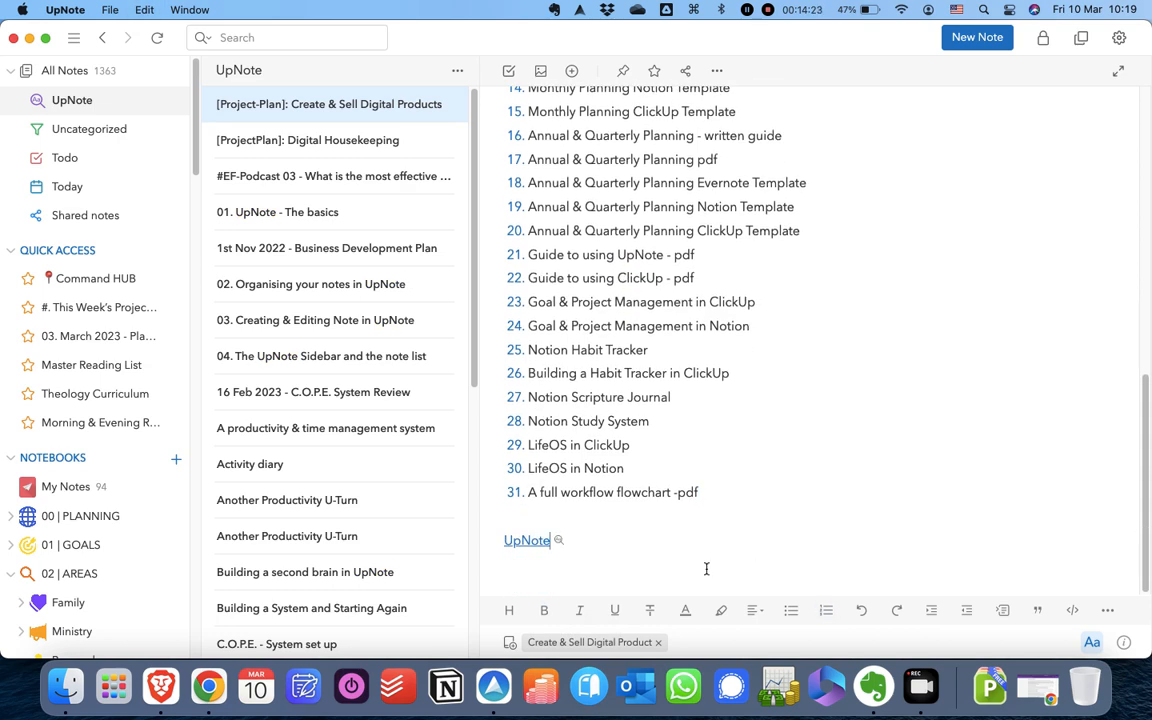
{"action": "left_click", "coordinate": [522, 540]}
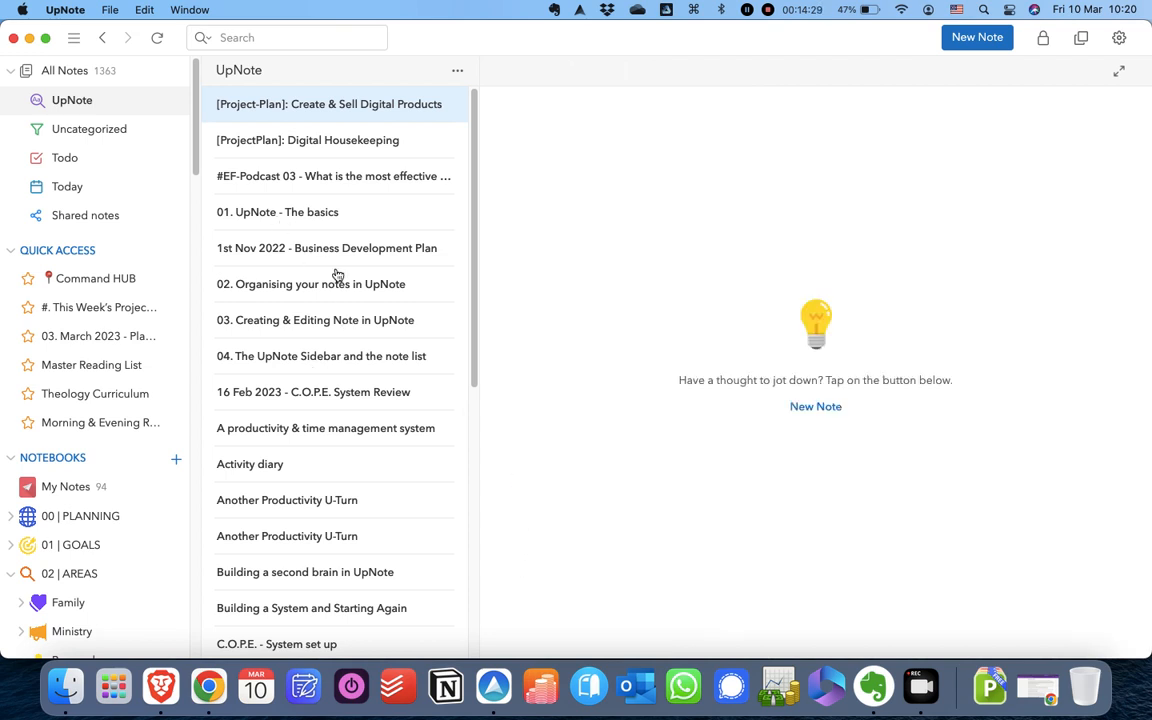
Search all notes for "#review" and open the review tag from the tags list.
{"action": "left_click", "coordinate": [84, 74]}
{"action": "left_click", "coordinate": [270, 40]}
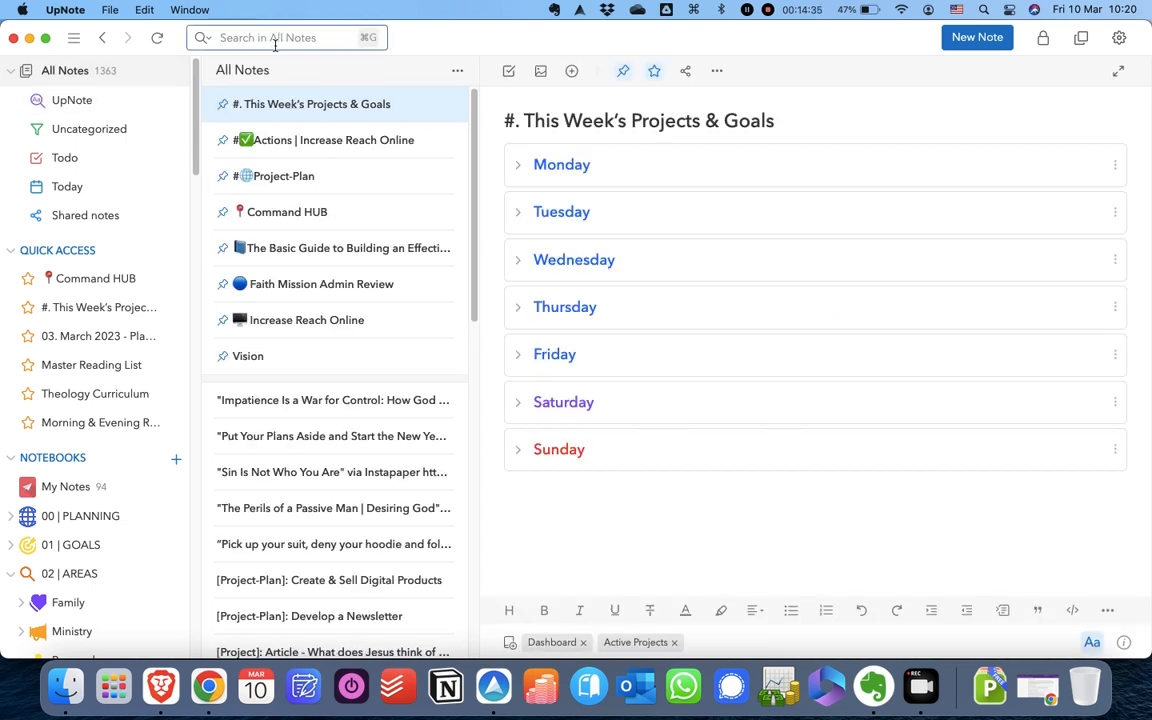
{"action": "type", "text": "#review"}
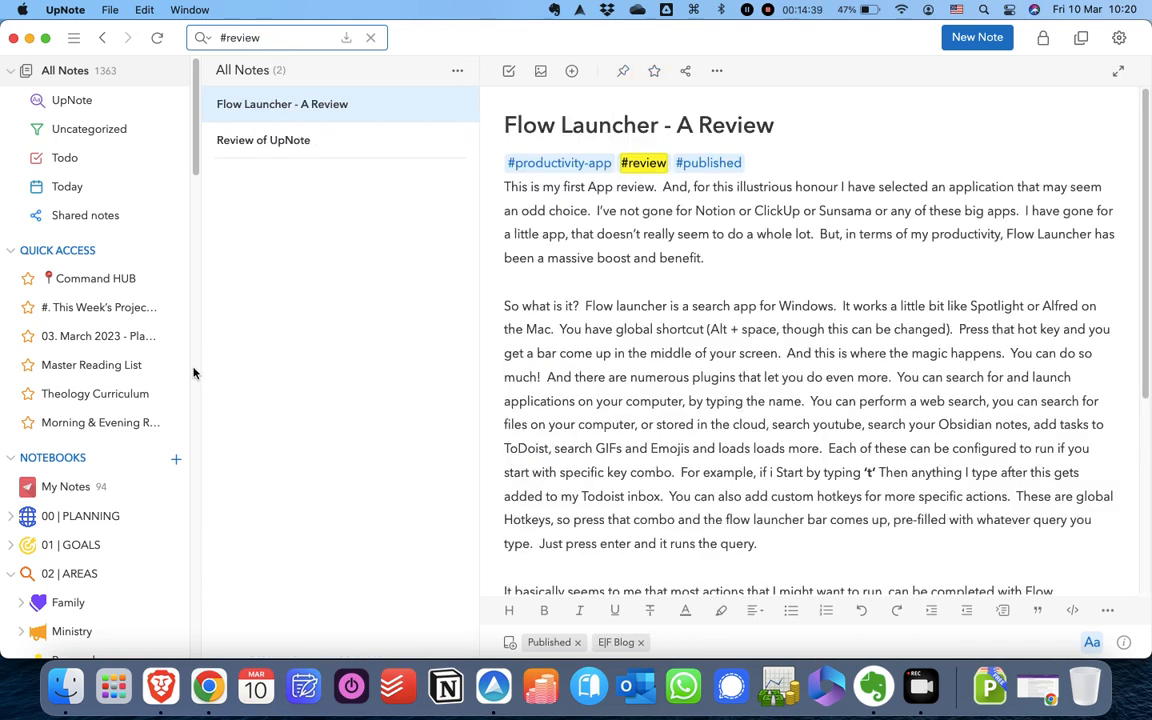
{"action": "left_click_drag", "start_coordinate": [196, 150], "coordinate": [200, 604]}
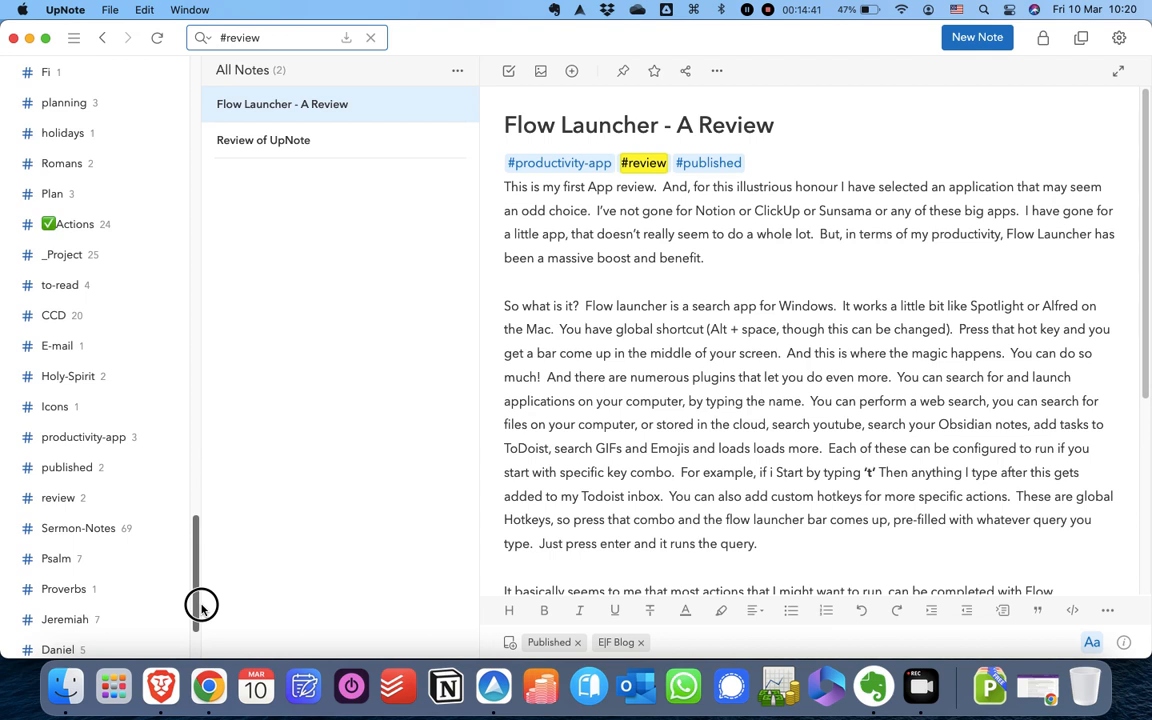
{"action": "left_click", "coordinate": [59, 510]}
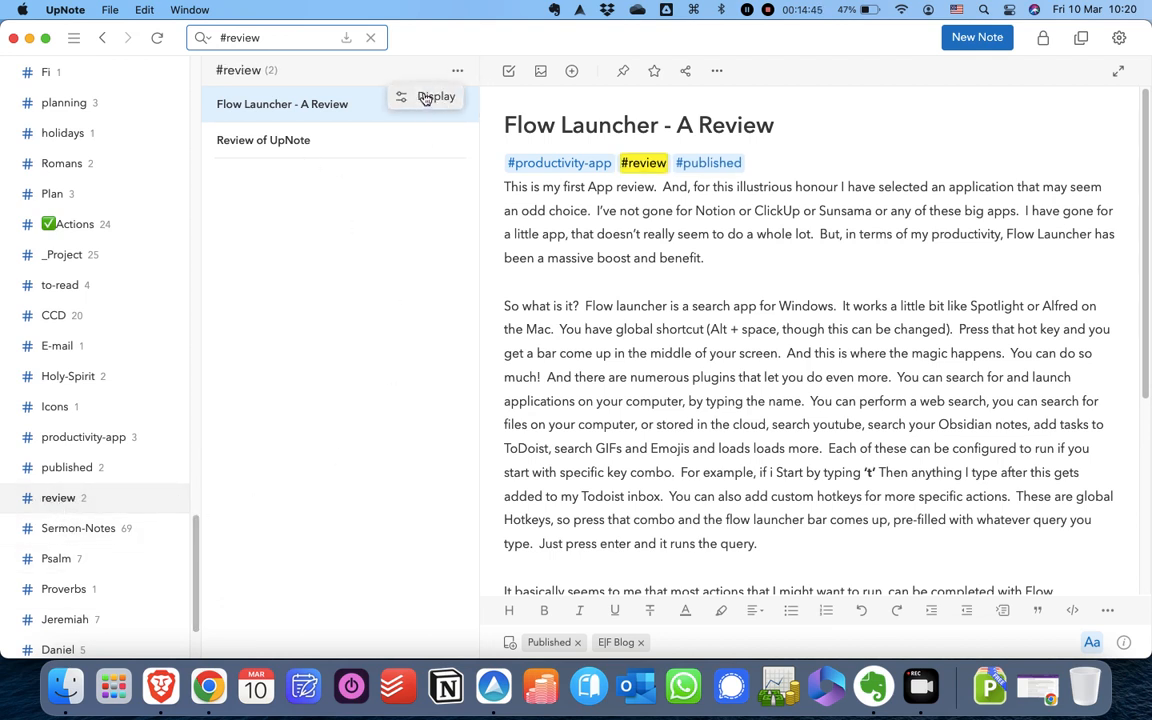
Check the note-list options of the review tag and return to All Notes with the "#review" search kept.
{"action": "left_click", "coordinate": [265, 40]}
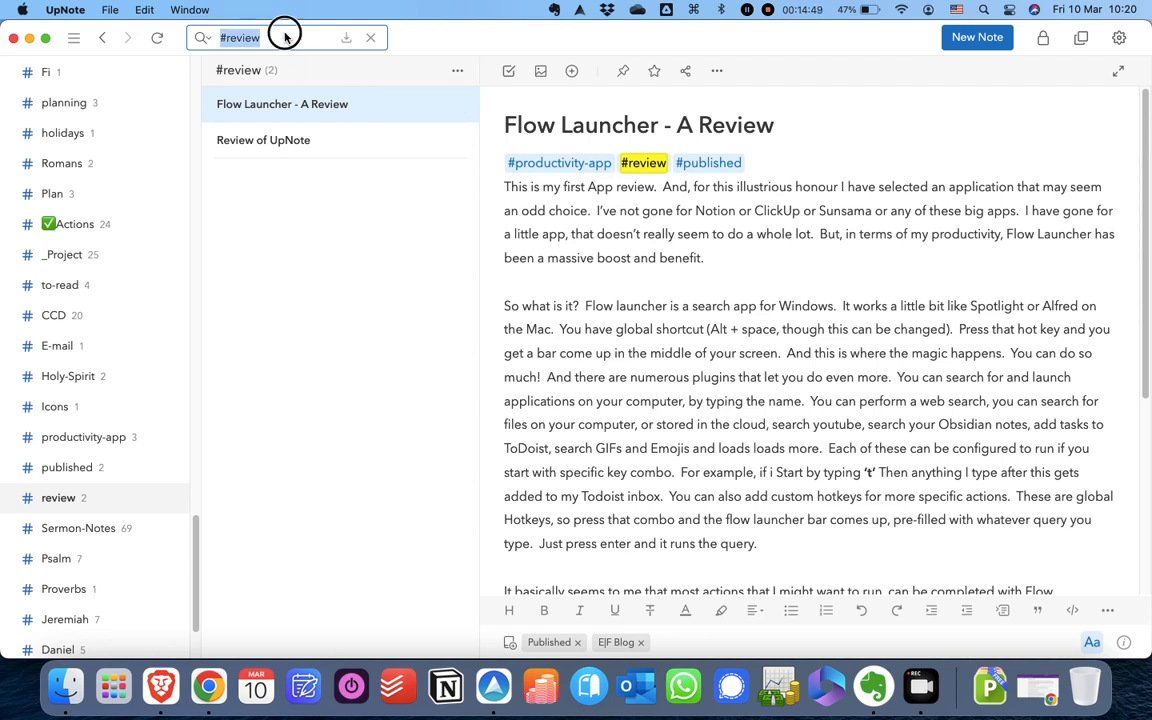
{"action": "left_click", "coordinate": [259, 37]}
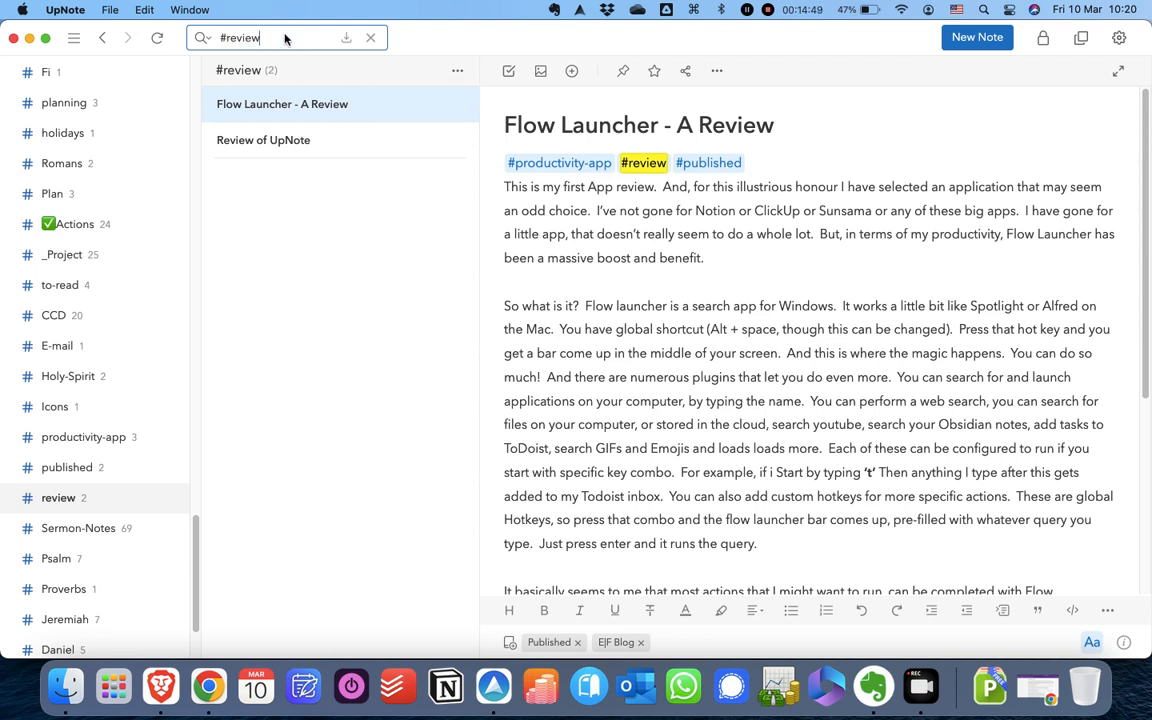
{"action": "left_click", "coordinate": [457, 70]}
{"action": "scroll", "coordinate": [162, 193], "scroll_direction": "up", "scroll_amount": 10}
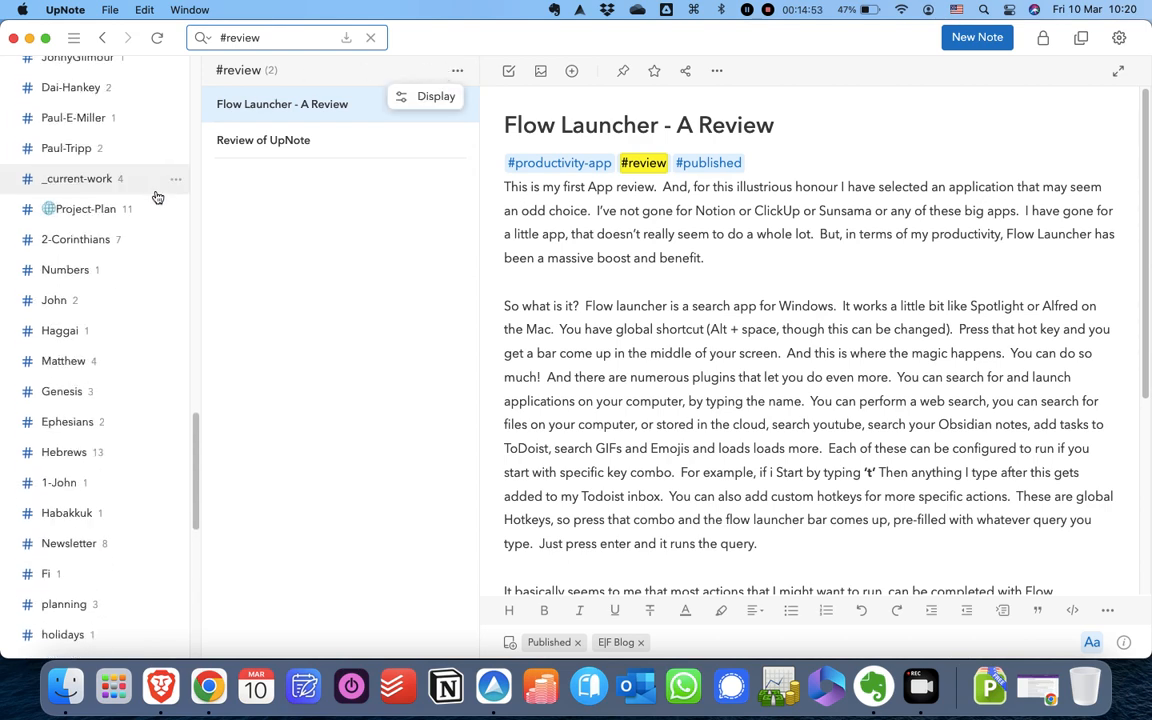
{"action": "left_click_drag", "start_coordinate": [196, 470], "coordinate": [108, 80]}
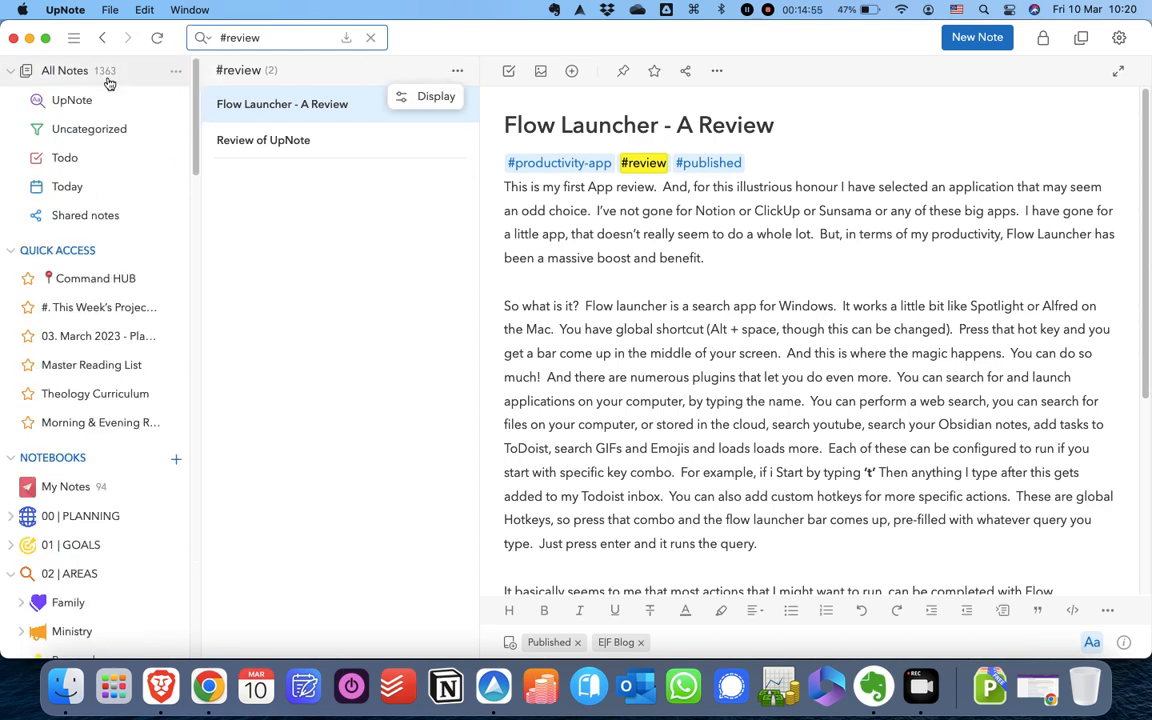
{"action": "left_click", "coordinate": [105, 74]}
{"action": "left_click", "coordinate": [273, 40]}
{"action": "left_click", "coordinate": [273, 42]}
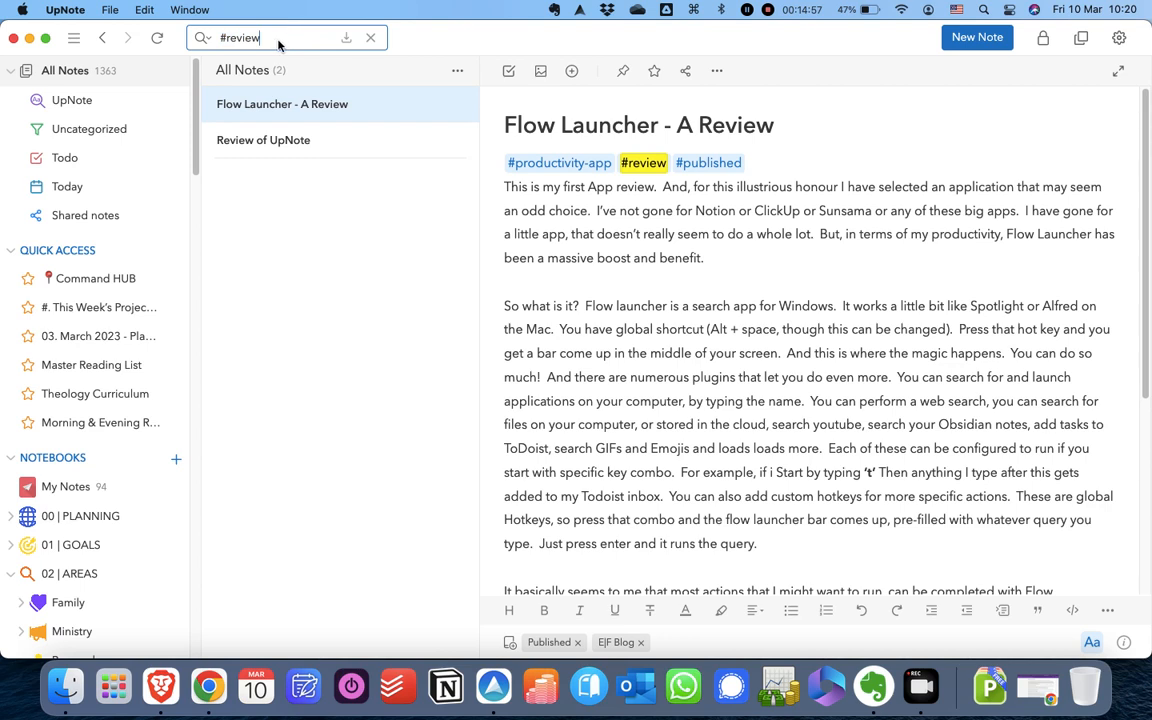
Create a new filter in All Notes of the type "Notes containing words" with the word "#published".
{"action": "left_click", "coordinate": [457, 72]}
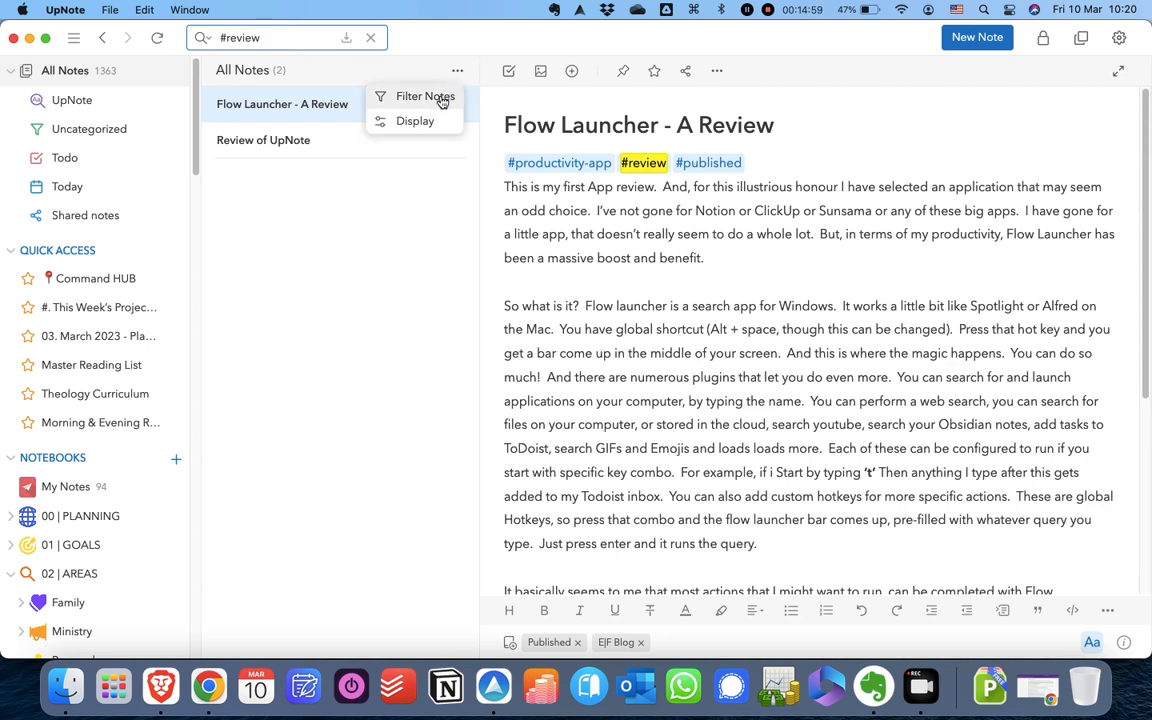
{"action": "left_click", "coordinate": [425, 96]}
{"action": "left_click", "coordinate": [679, 338]}
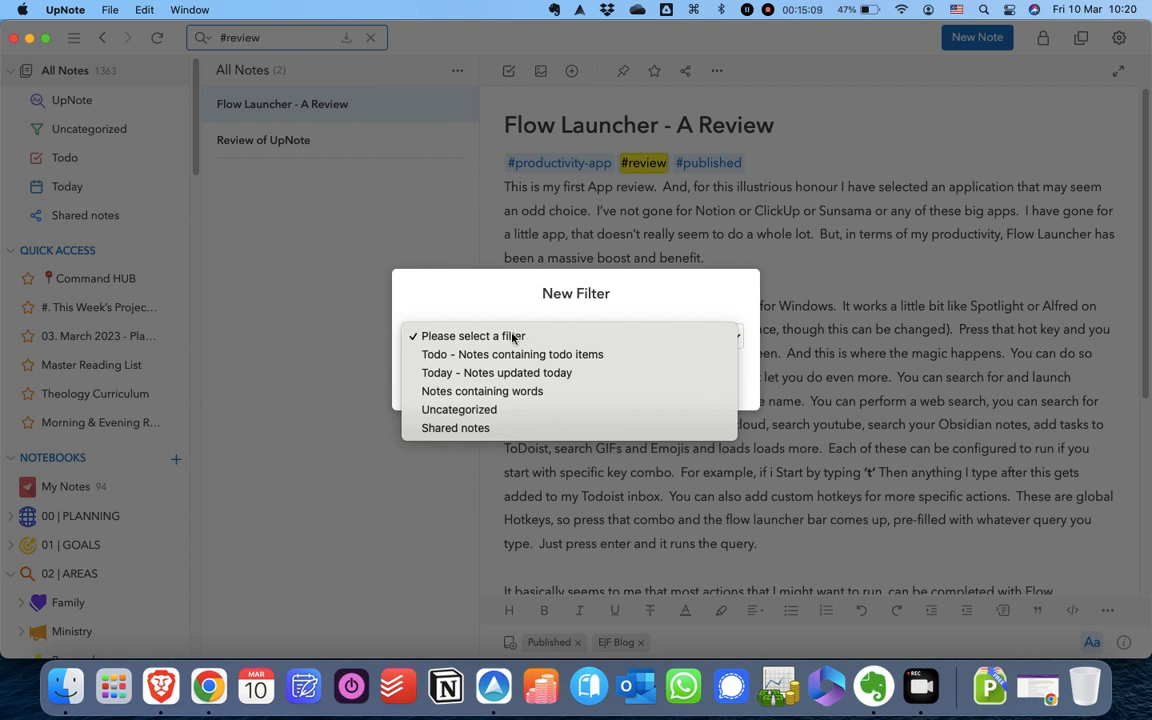
{"action": "left_click", "coordinate": [527, 396]}
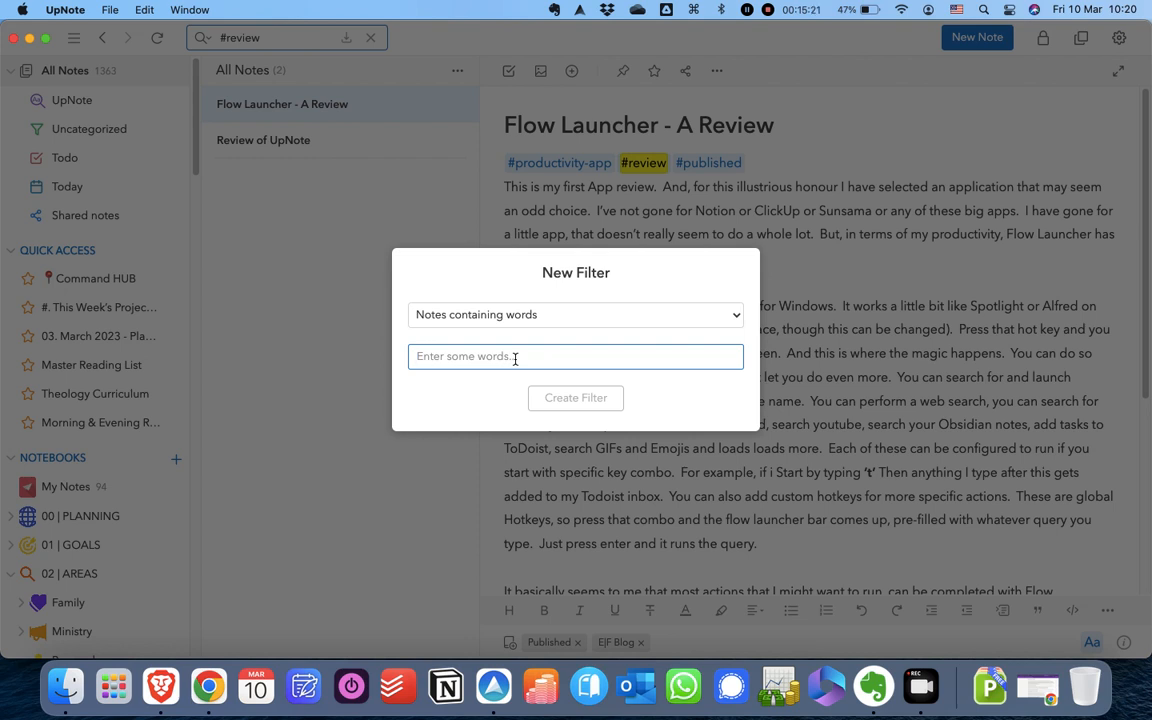
{"action": "type", "text": "#"}
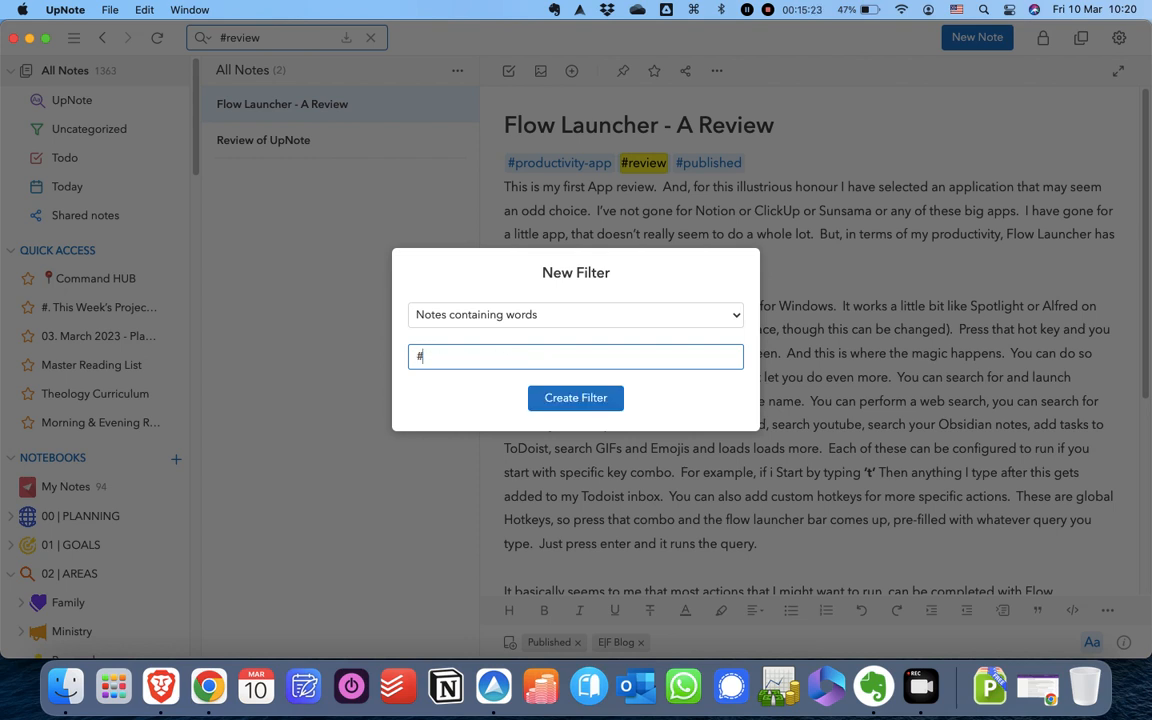
{"action": "type", "text": "published"}
{"action": "key", "text": "Return"}
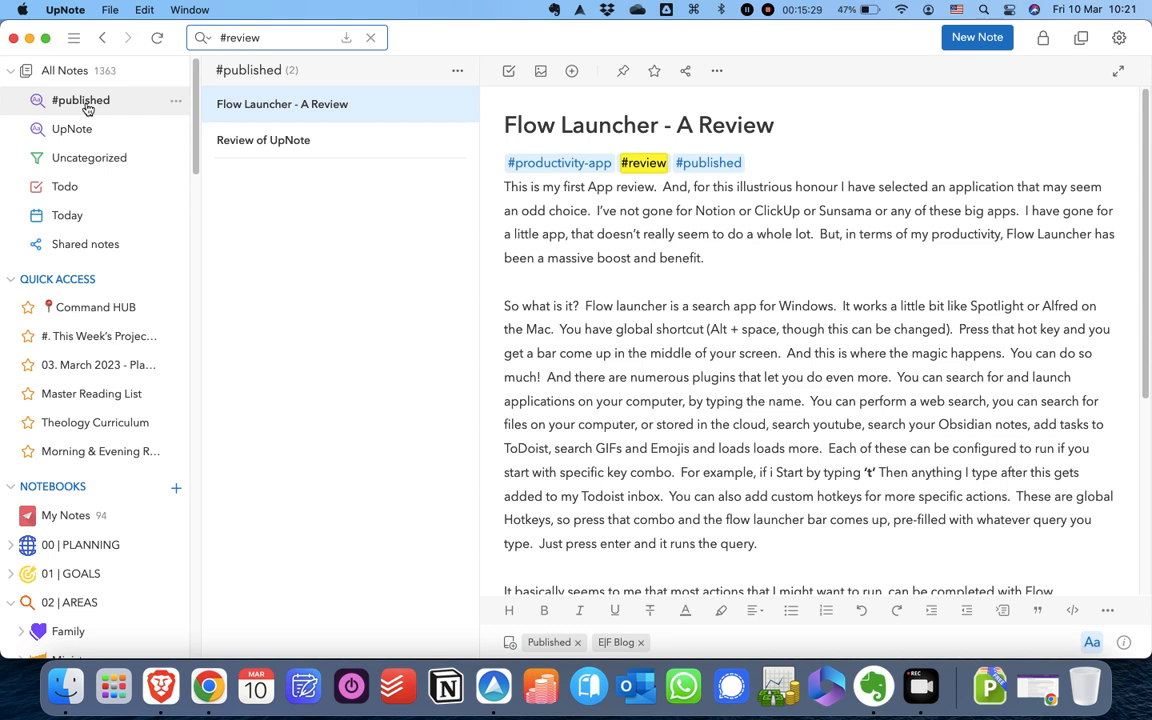
Delete the "#published" and "UpNote" filters from All Notes.
{"action": "left_click", "coordinate": [175, 101]}
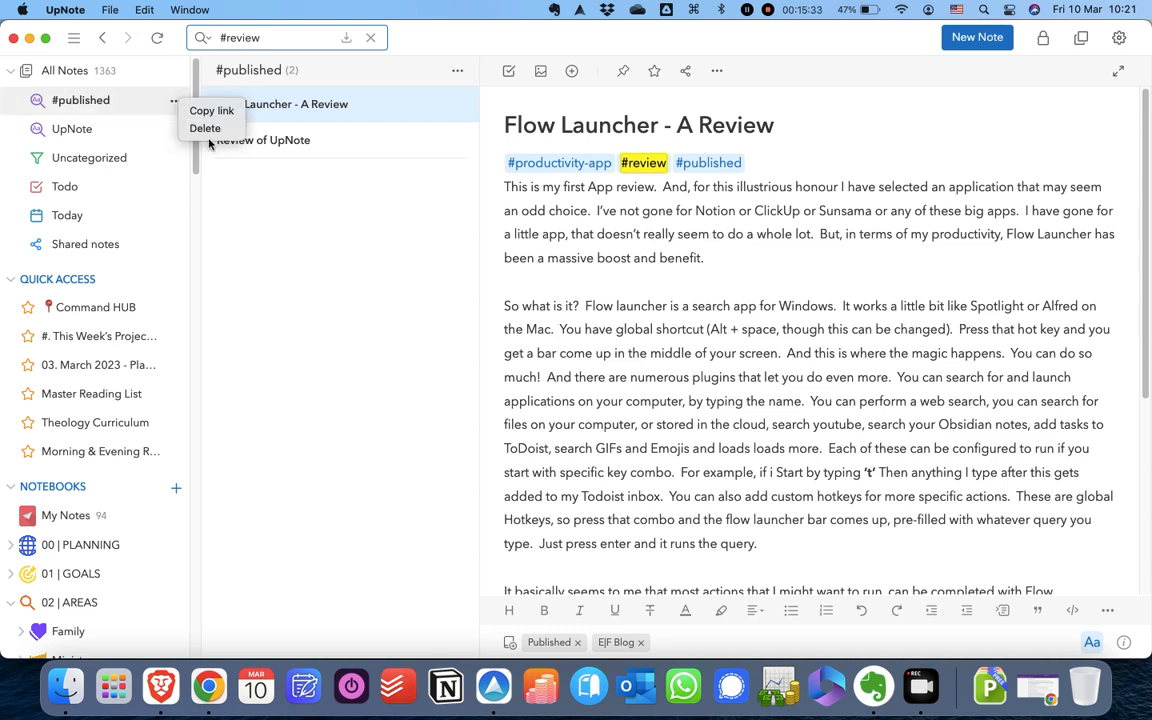
{"action": "left_click", "coordinate": [207, 137]}
{"action": "left_click", "coordinate": [175, 100]}
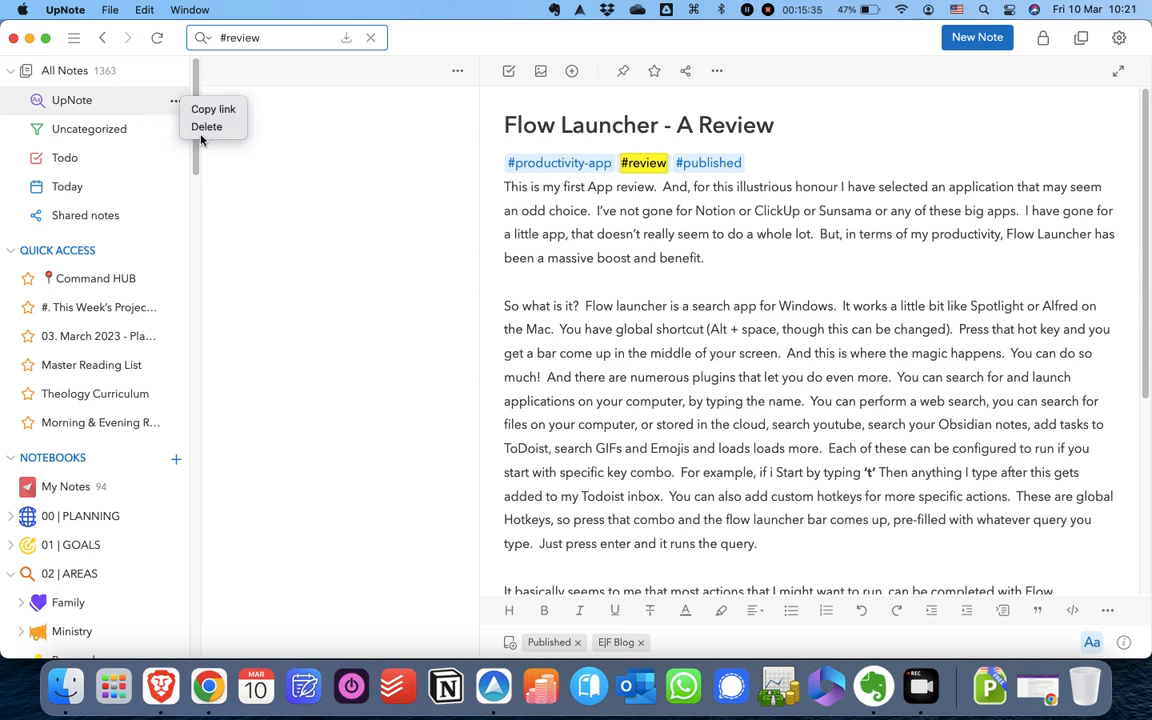
{"action": "left_click", "coordinate": [201, 134]}
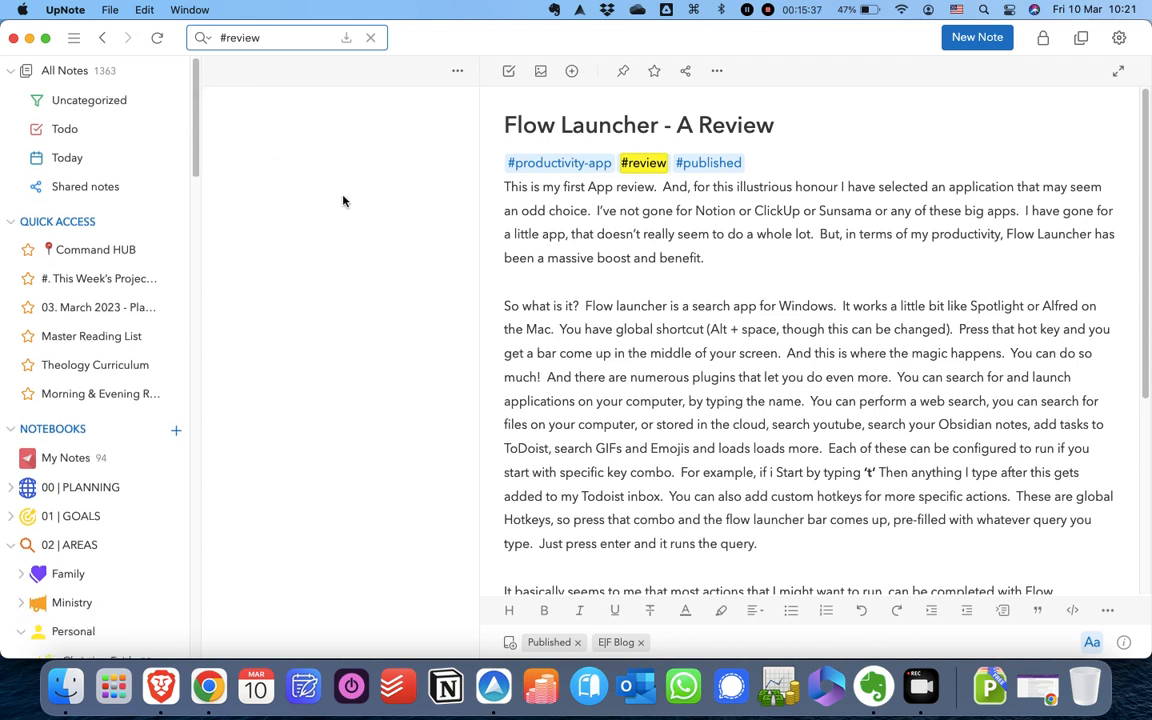